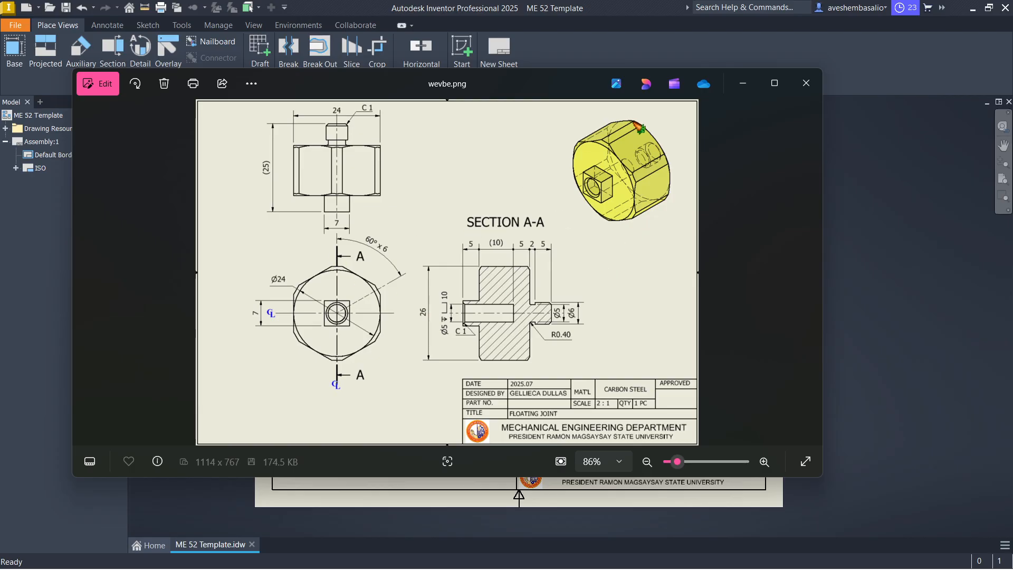
# Minimize the wevbe.png reference image to reveal the empty ME 52 Template sheet
pyautogui.click(744, 85)
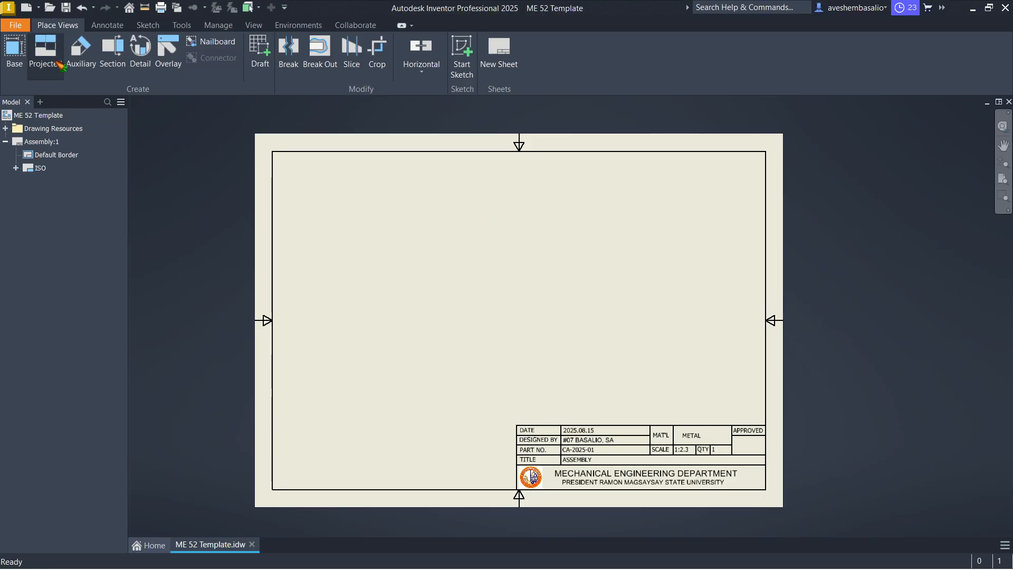
pyautogui.click(50, 8)
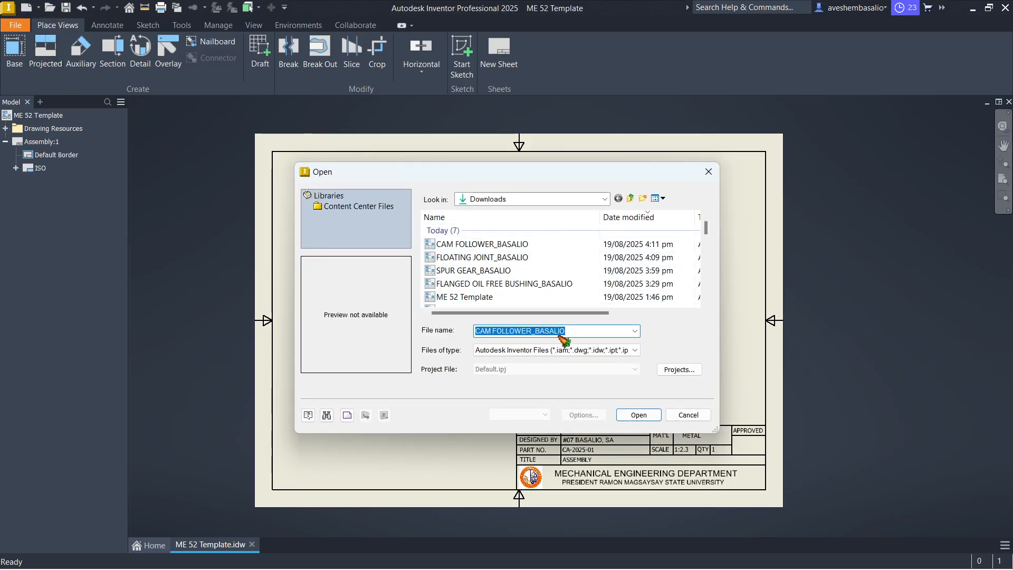
pyautogui.moveTo(680, 557)
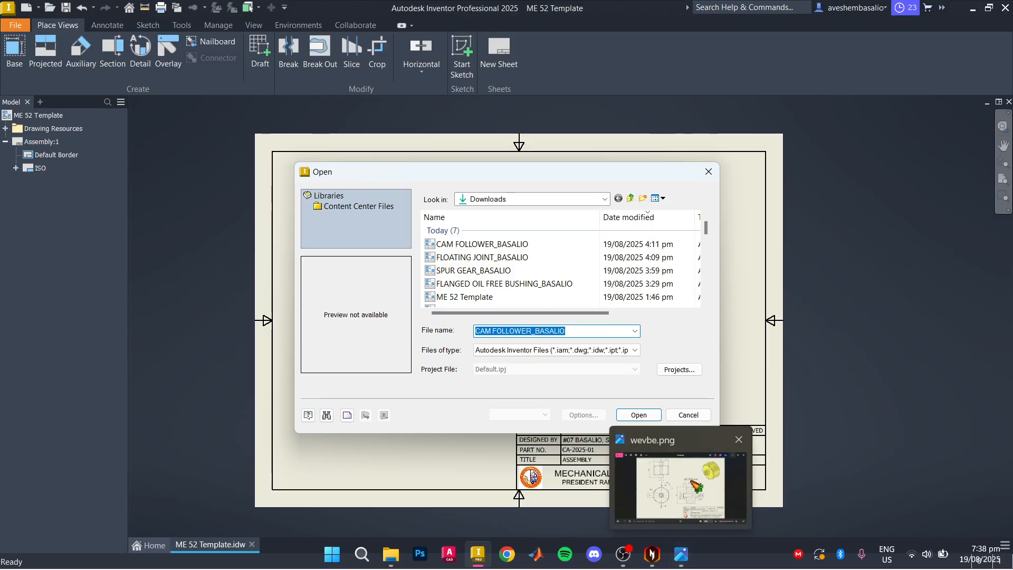
pyautogui.moveTo(693, 483)
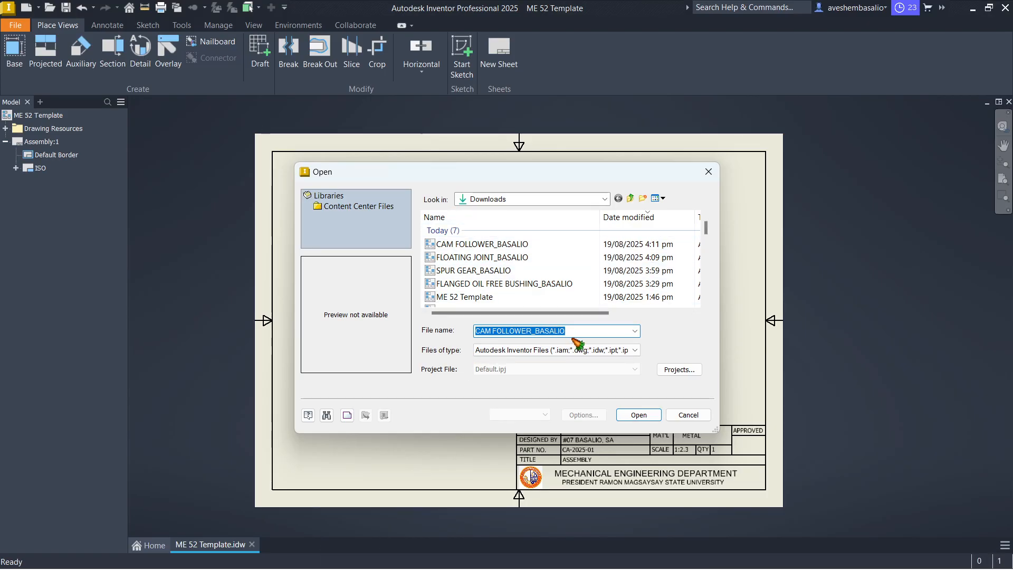
pyautogui.write('floa')
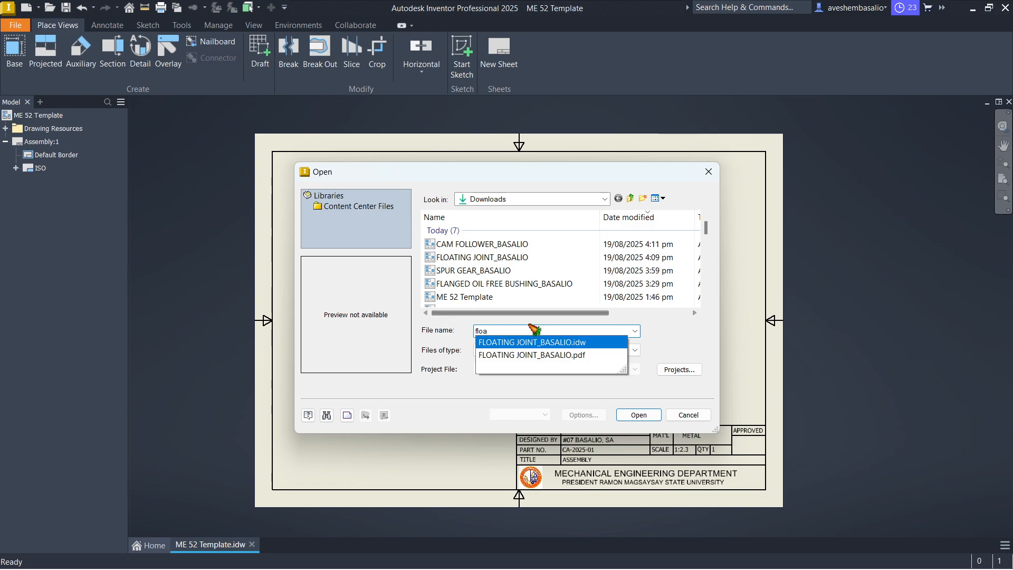
pyautogui.scroll(-10, 549, 295)
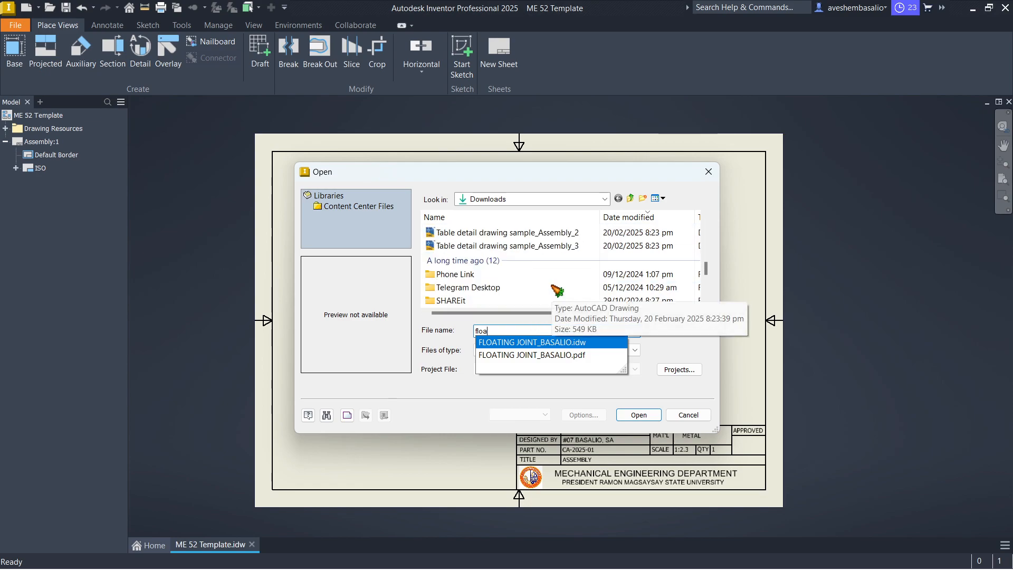
pyautogui.write('ting jo')
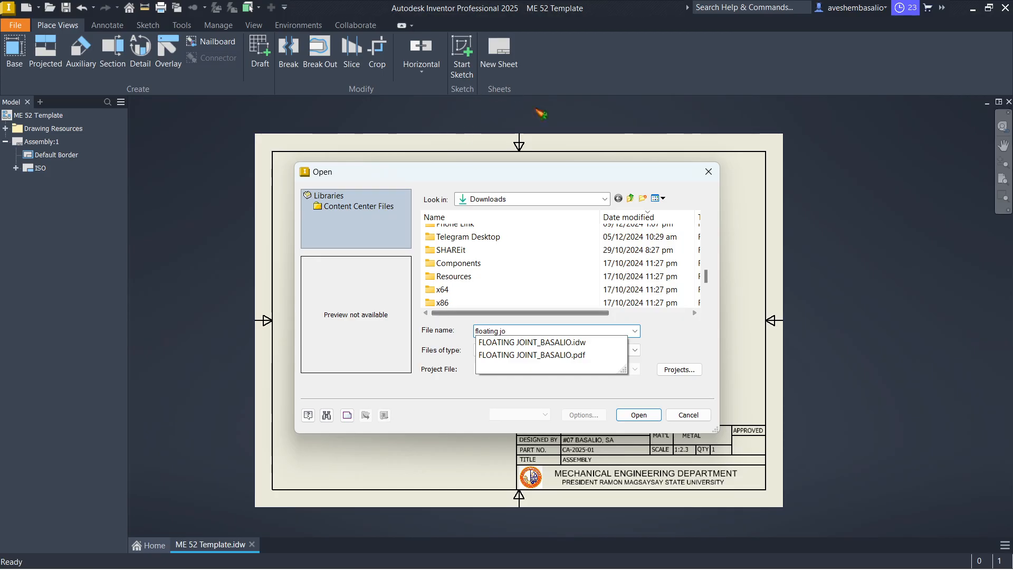
pyautogui.scroll(10, 607, 262)
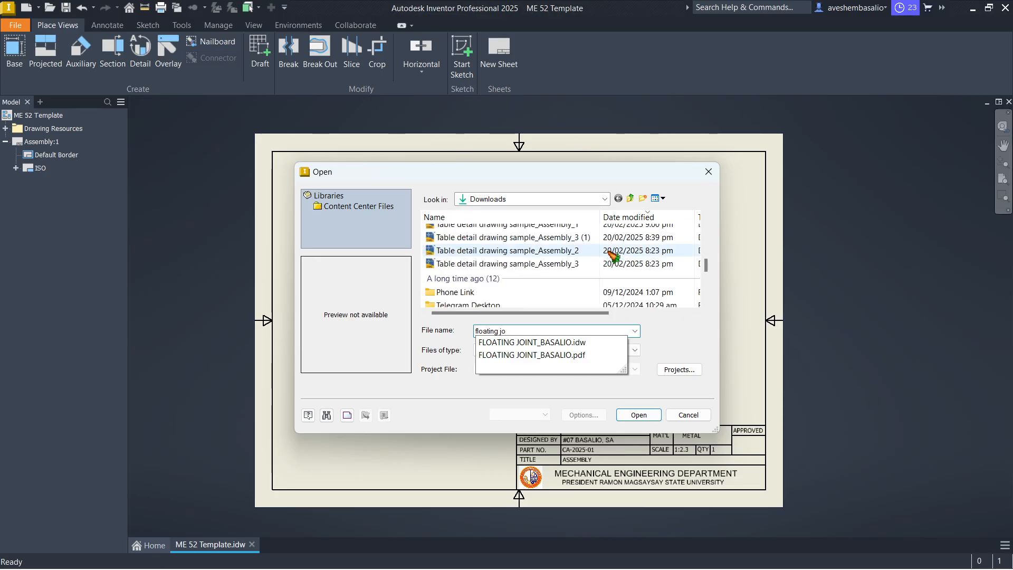
pyautogui.scroll(-10, 622, 256)
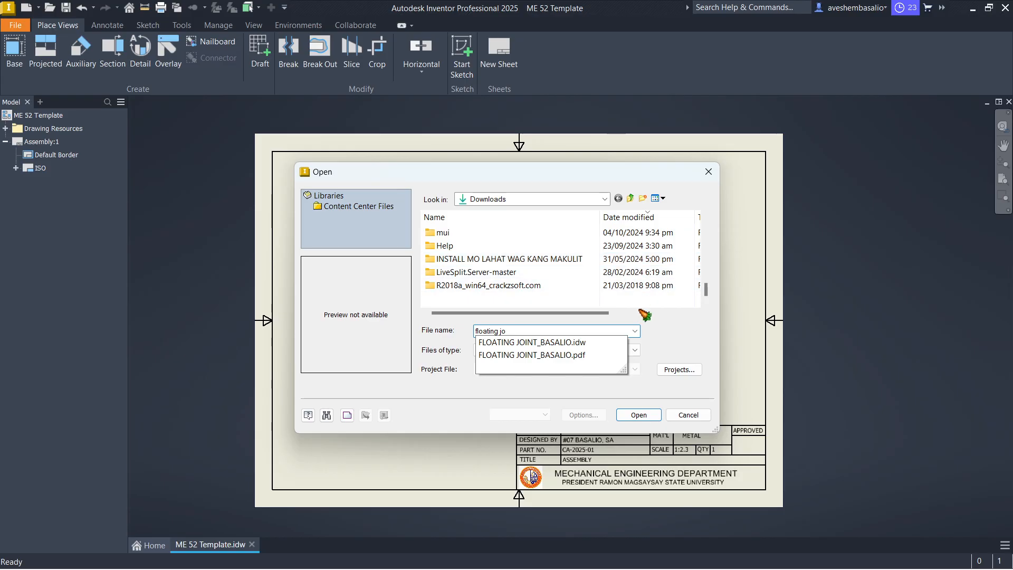
pyautogui.click(678, 417)
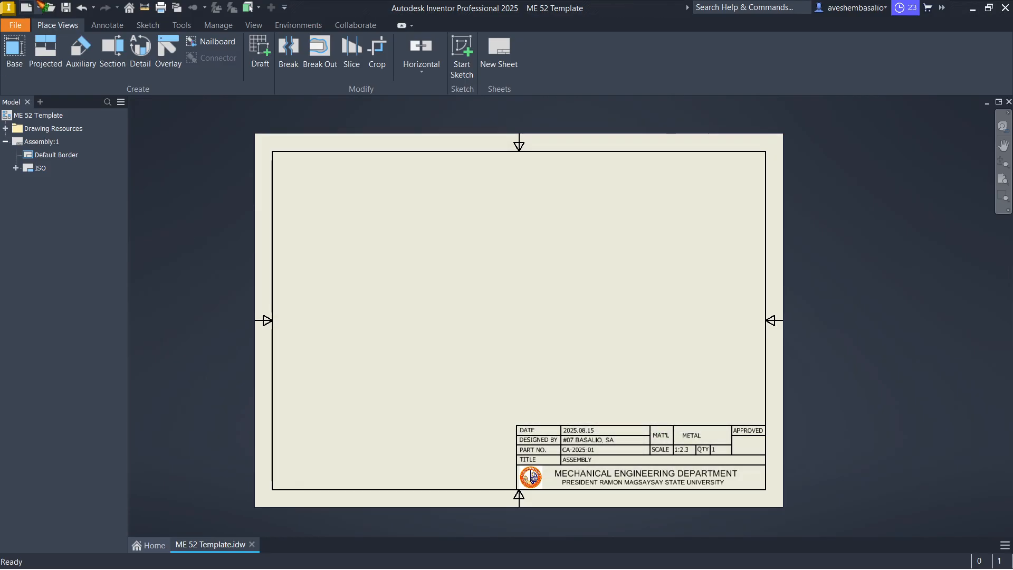
# Open Floating Joint.ipt from the Recent list, then switch back to ME 52 Template.idw
pyautogui.click(148, 545)
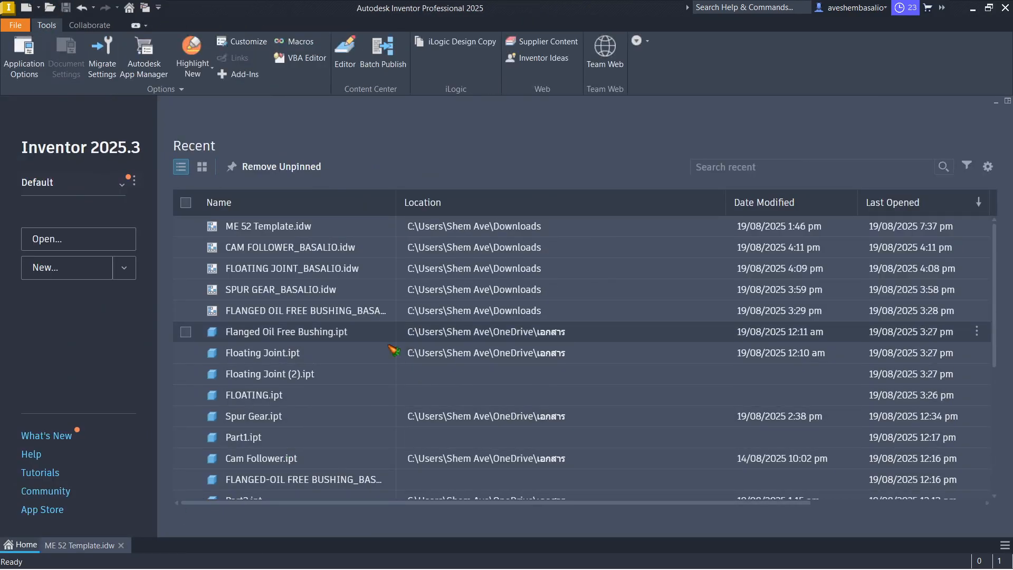
pyautogui.click(296, 356)
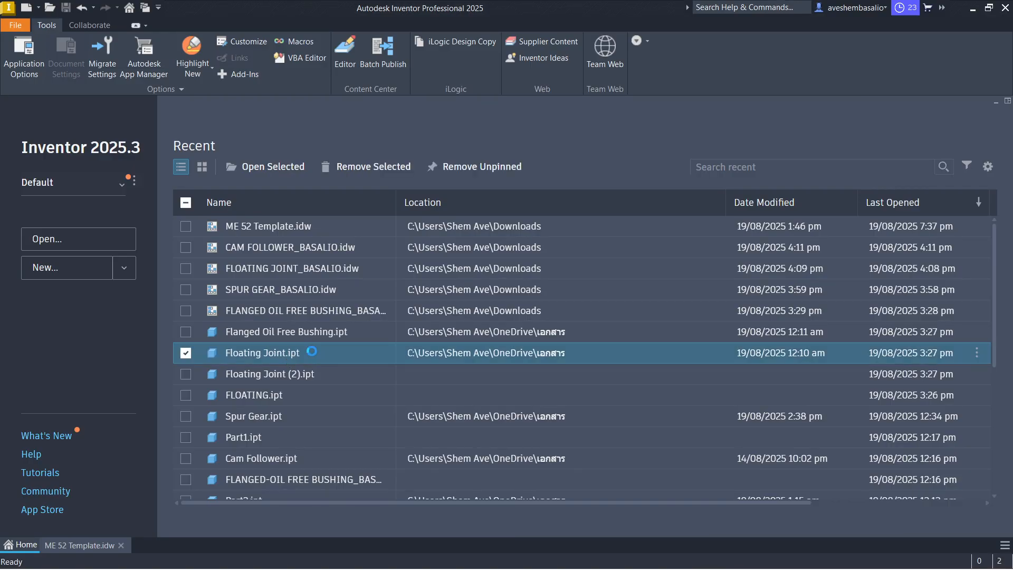
pyautogui.doubleClick(316, 355)
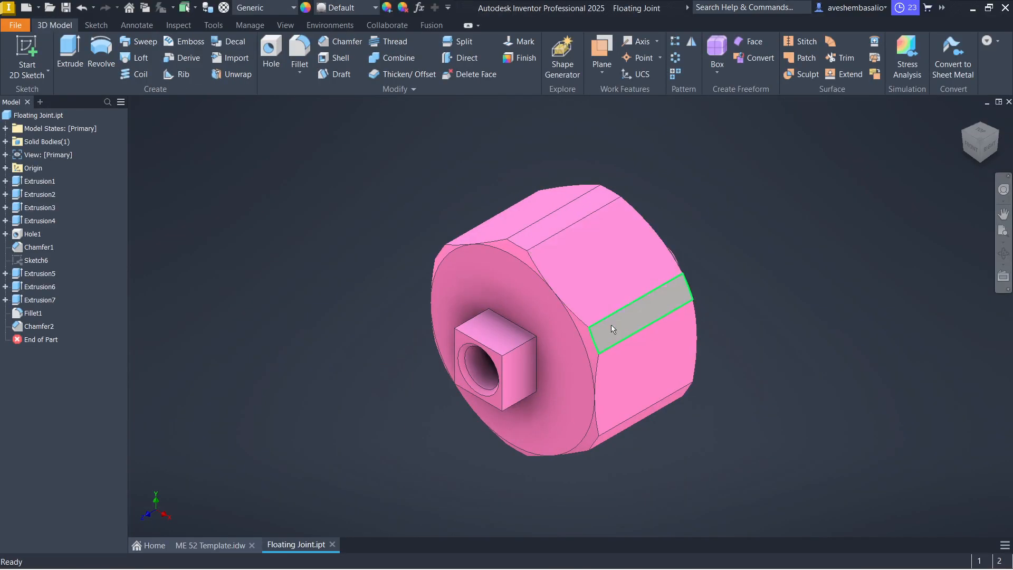
pyautogui.click(212, 545)
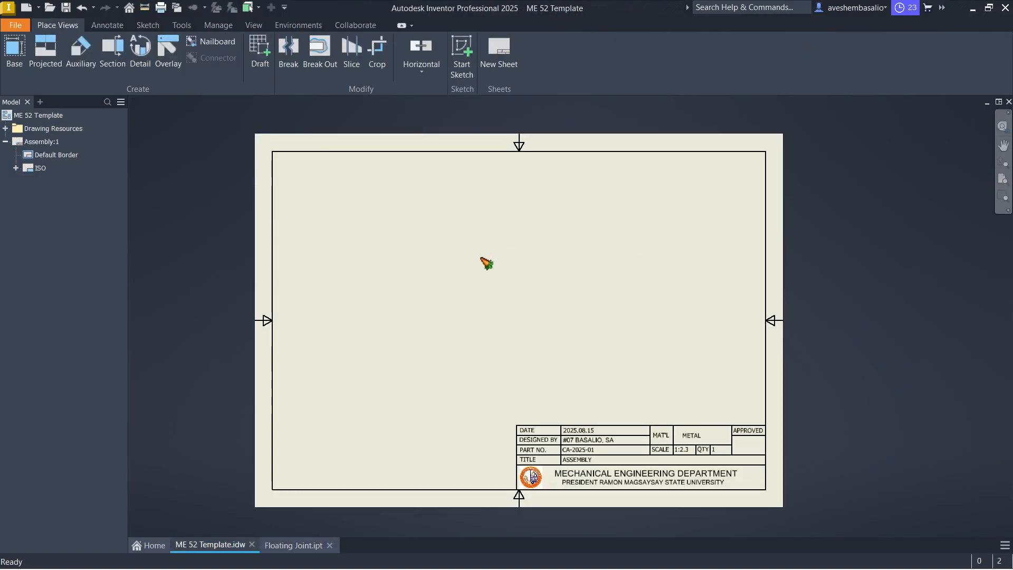
# Place a scale-2 base view of Floating Joint.ipt at the centre of the sheet
pyautogui.rightClick(515, 254)
pyautogui.click(509, 209)
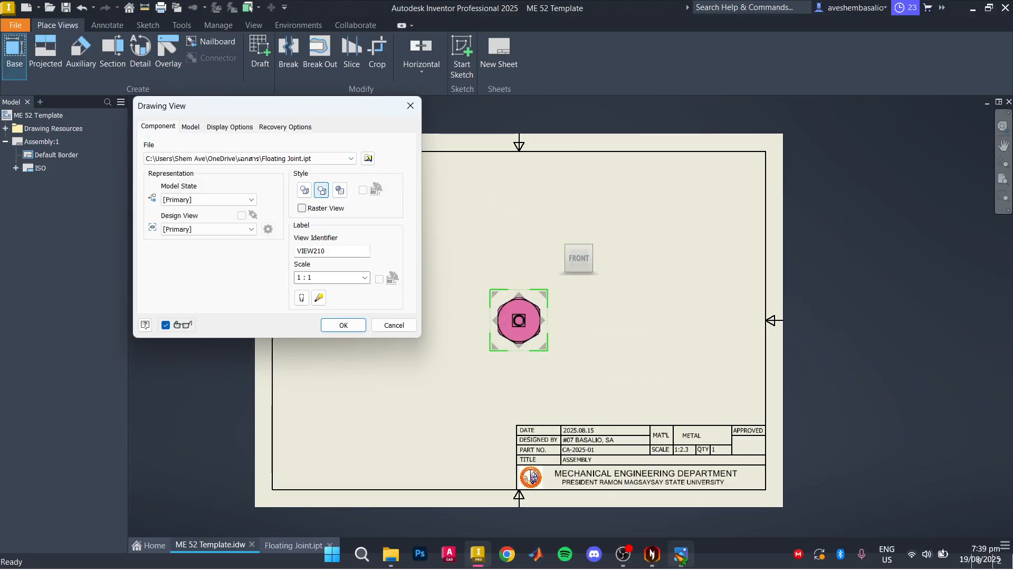
pyautogui.click(682, 564)
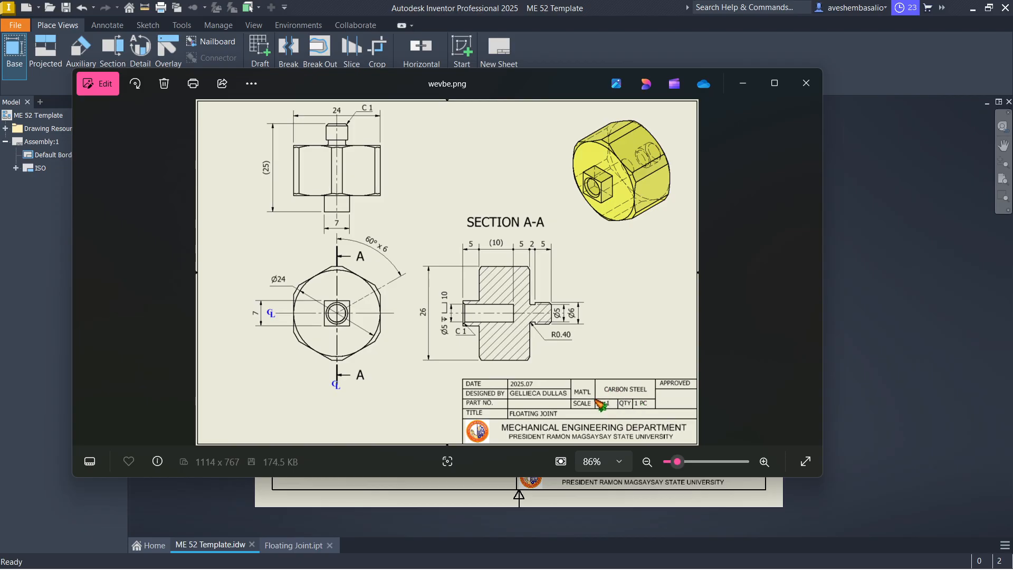
pyautogui.click(743, 85)
pyautogui.write('2')
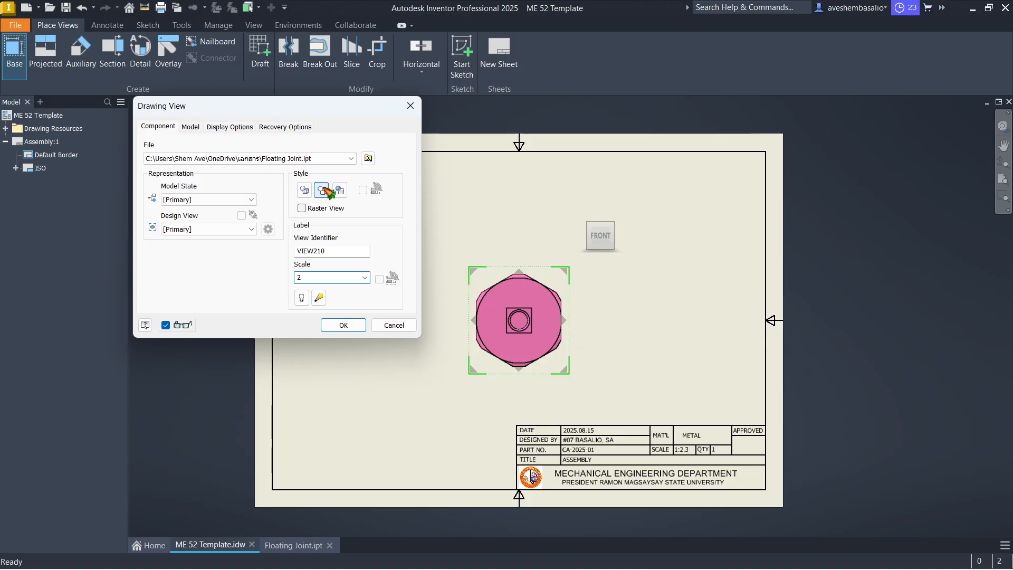
pyautogui.click(354, 325)
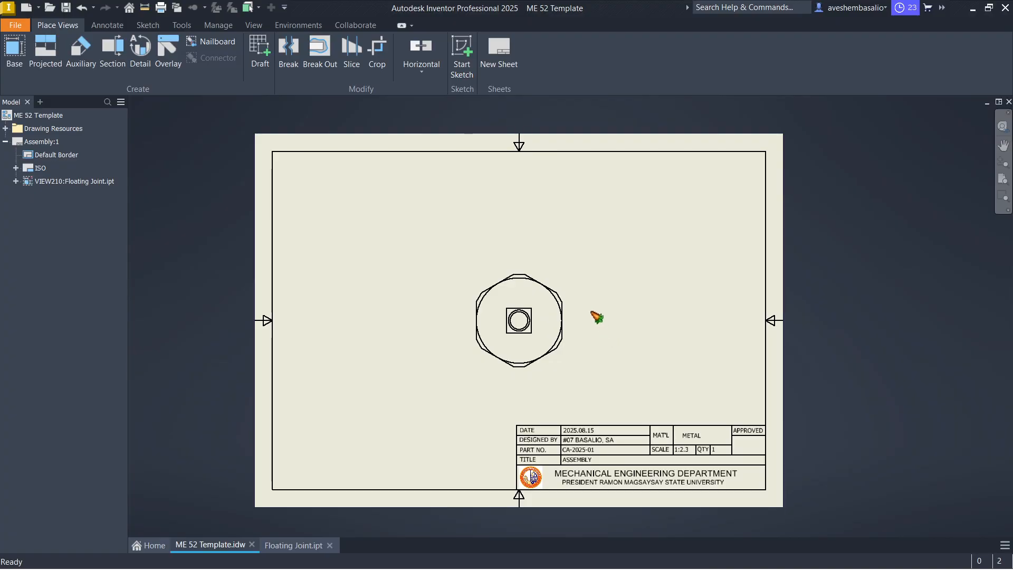
# Drag the hexagonal base view to the lower left and compare the sheet with wevbe.png
pyautogui.moveTo(574, 372)
pyautogui.mouseDown()
pyautogui.moveTo(453, 412)
pyautogui.moveTo(475, 414)
pyautogui.mouseUp()
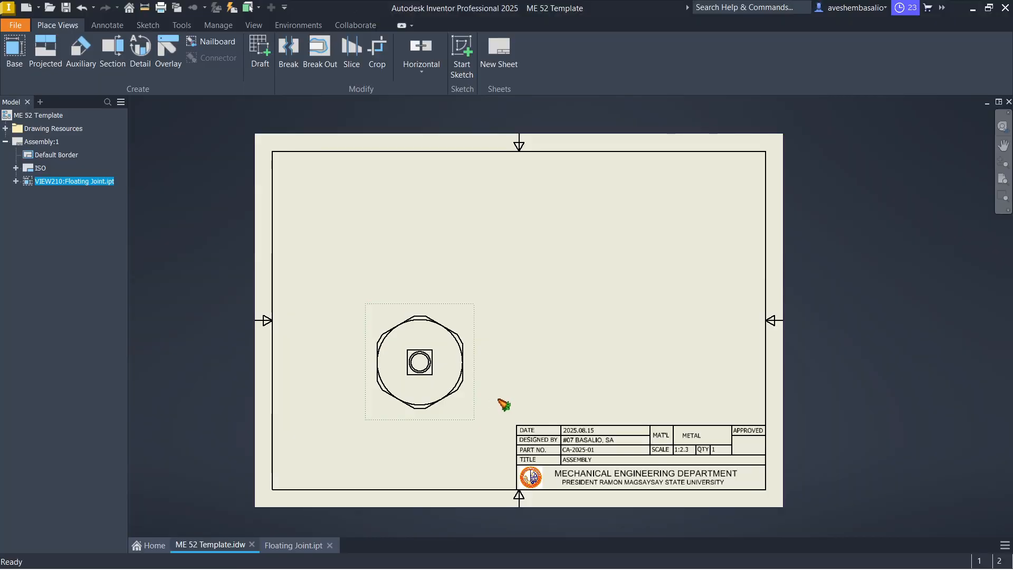
pyautogui.hotkey('alt', 'Tab')
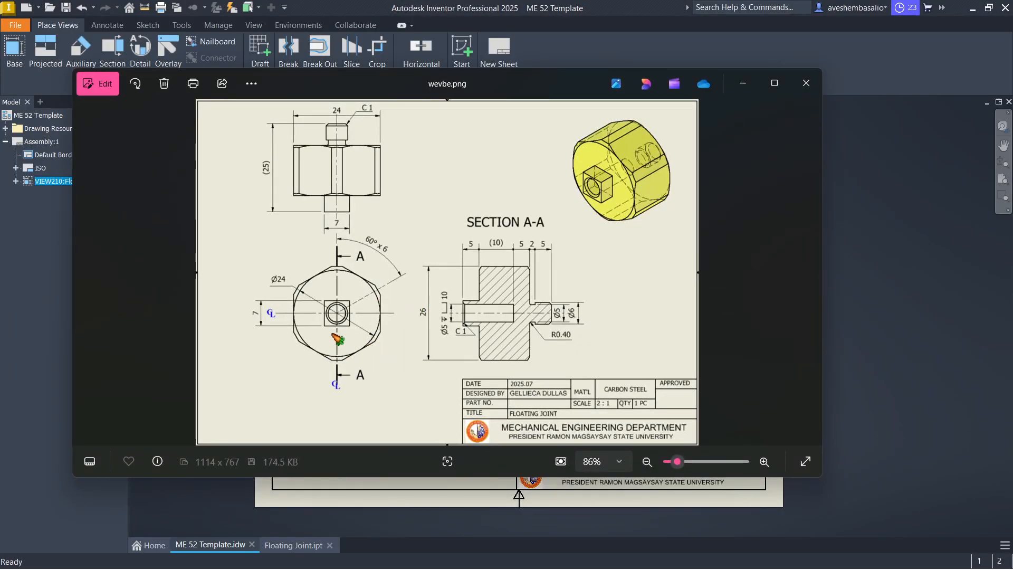
pyautogui.hotkey('alt', 'Tab')
pyautogui.hotkey('alt', 'Tab')
pyautogui.hotkey('alt', 'Tab')
pyautogui.hotkey('alt', 'Tab')
pyautogui.hotkey('alt', 'Tab')
pyautogui.hotkey('alt', 'Tab')
pyautogui.hotkey('alt', 'Tab')
pyautogui.hotkey('alt', 'Tab')
pyautogui.hotkey('alt', 'Tab')
pyautogui.scroll(-6, 456, 361)
pyautogui.scroll(5, 455, 361)
pyautogui.moveTo(456, 361); pyautogui.dragTo(423, 368, button='middle')
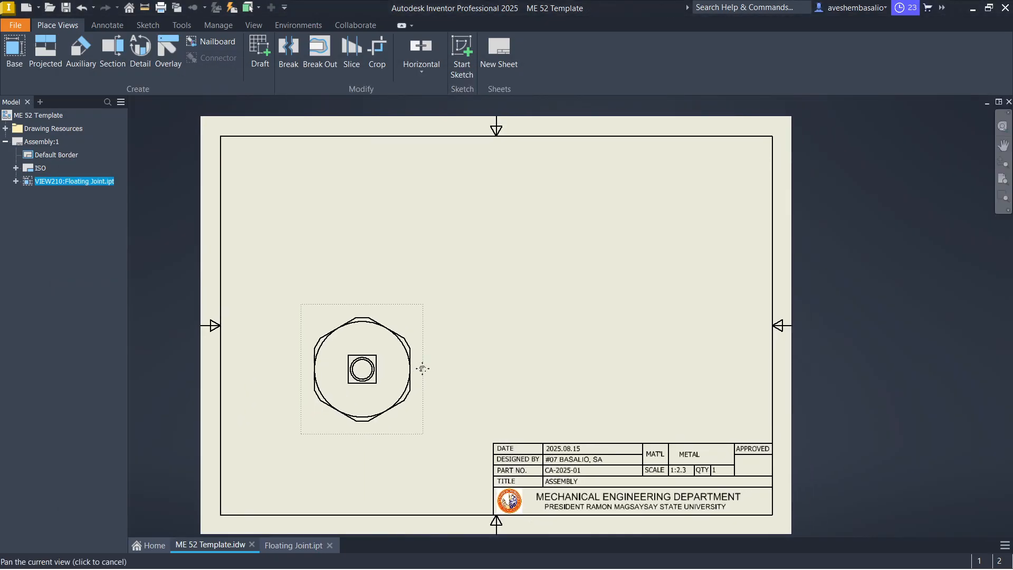
pyautogui.hotkey('alt', 'Tab')
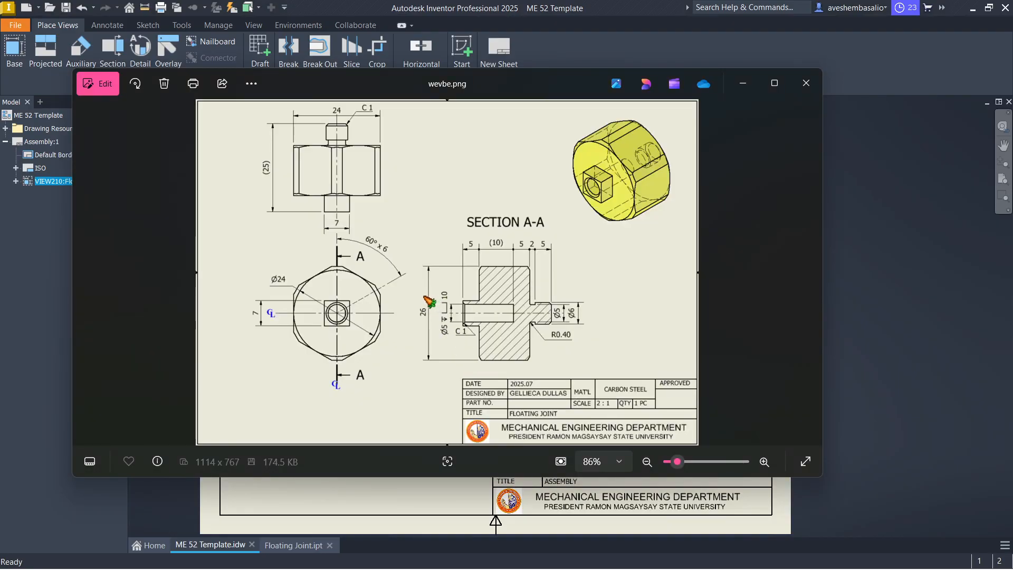
pyautogui.hotkey('alt', 'Tab')
pyautogui.hotkey('alt', 'Tab')
pyautogui.hotkey('alt', 'Tab')
# Project a top view from the base view, placed directly above it
pyautogui.click(45, 50)
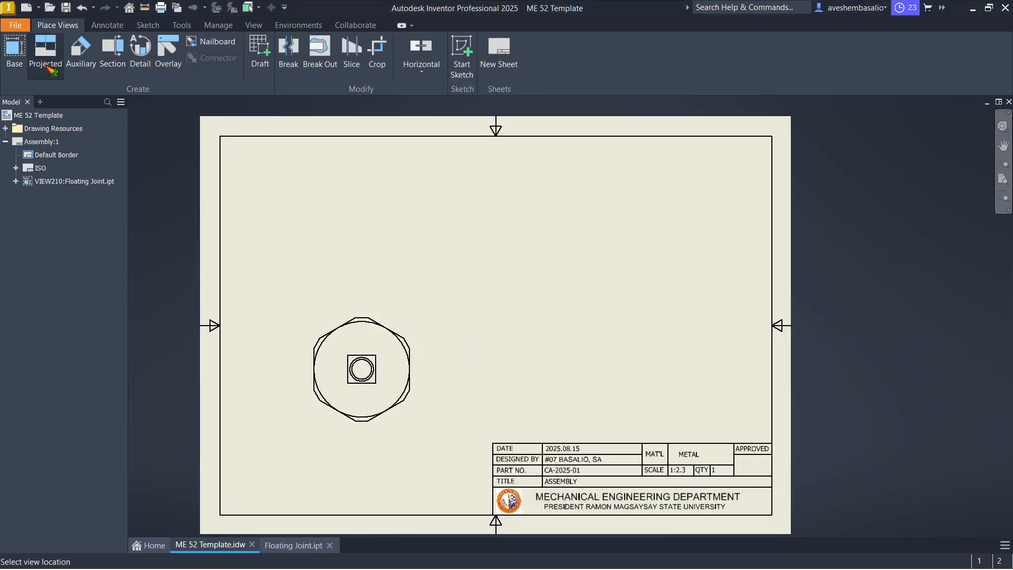
pyautogui.press('Escape')
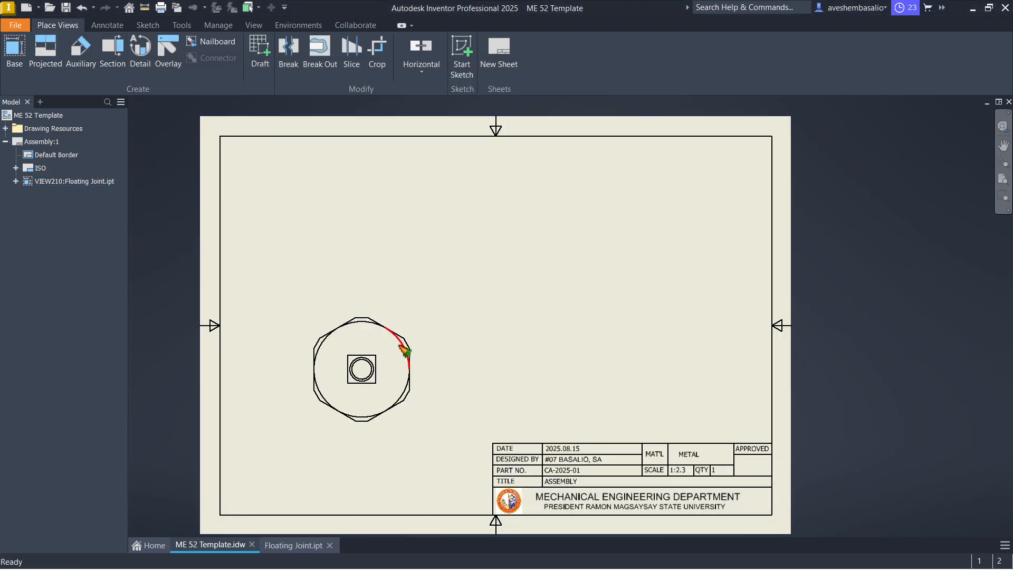
pyautogui.click(393, 356)
pyautogui.press('p')
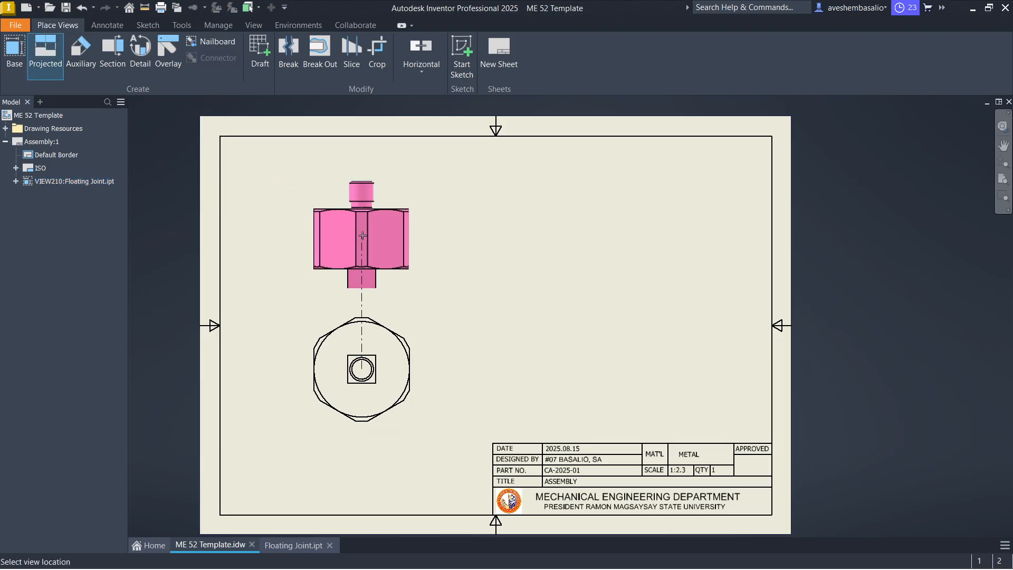
pyautogui.hotkey('alt', 'Tab')
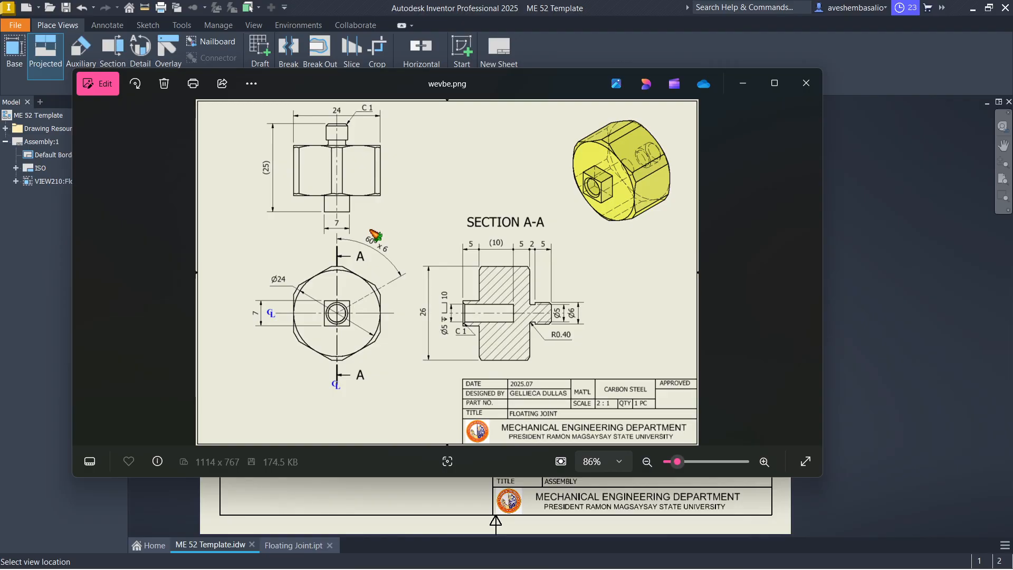
pyautogui.hotkey('alt', 'Tab')
pyautogui.hotkey('alt', 'Tab')
pyautogui.hotkey('alt', 'Tab')
pyautogui.click(370, 216)
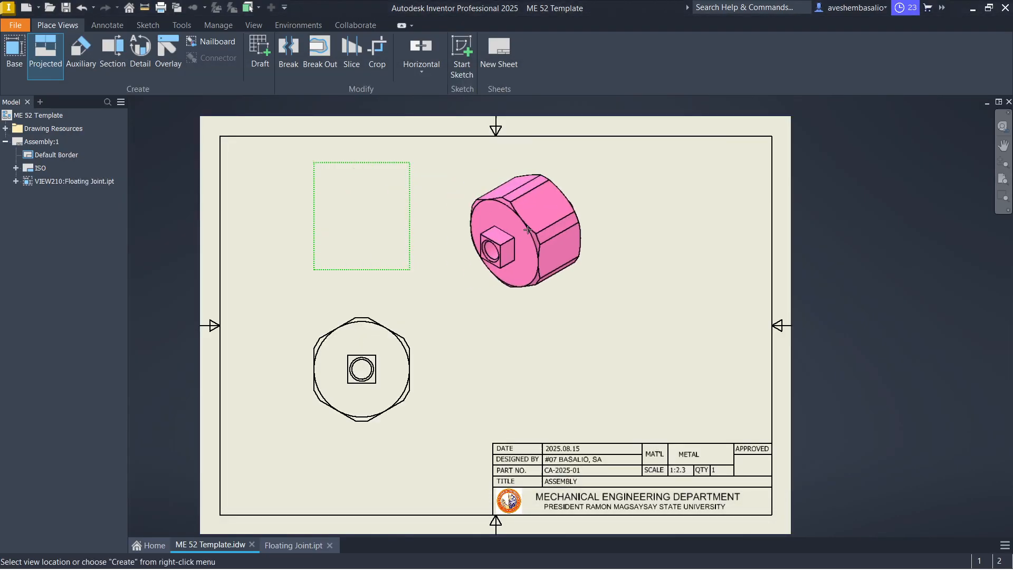
pyautogui.rightClick(501, 242)
pyautogui.click(489, 224)
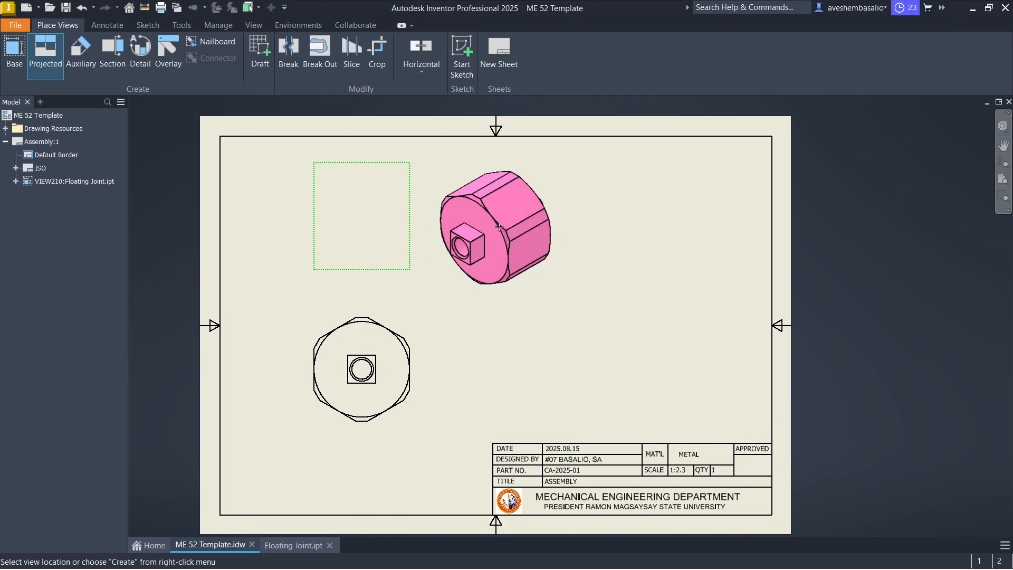
# Add an isometric view at the upper right and create the projected views
pyautogui.hotkey('alt', 'Tab')
pyautogui.hotkey('alt', 'Tab')
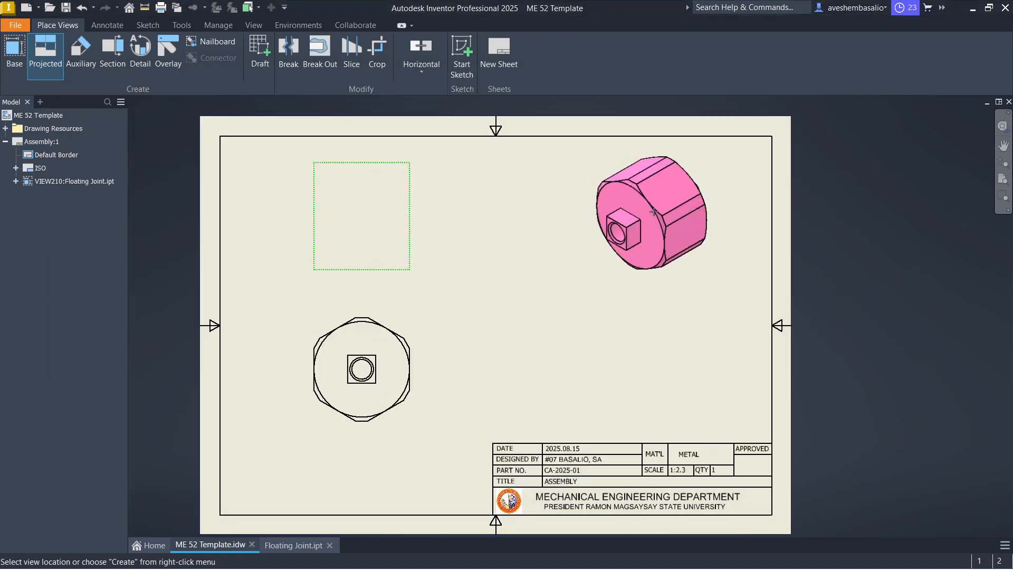
pyautogui.click(686, 218)
pyautogui.rightClick(499, 237)
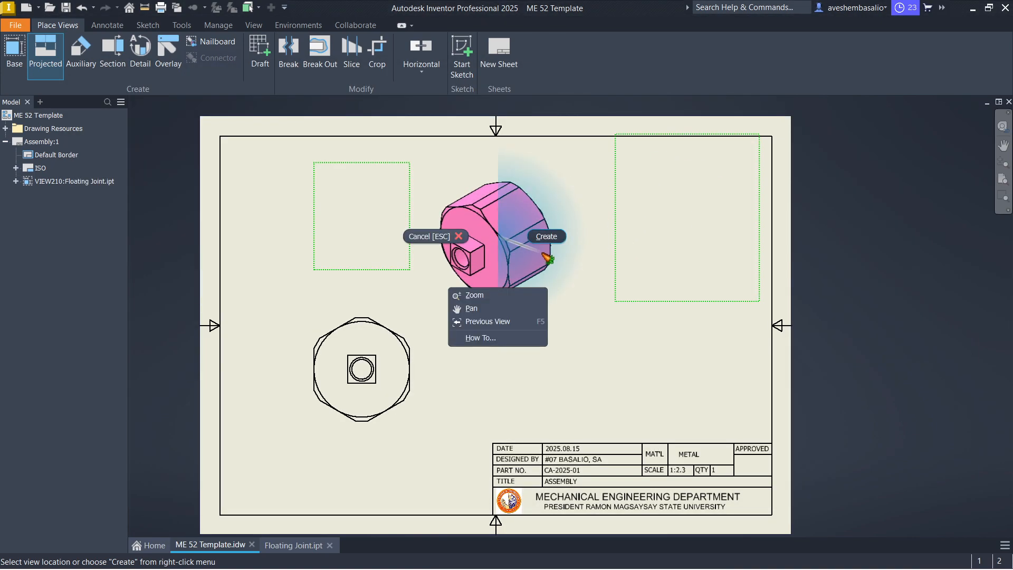
pyautogui.click(547, 236)
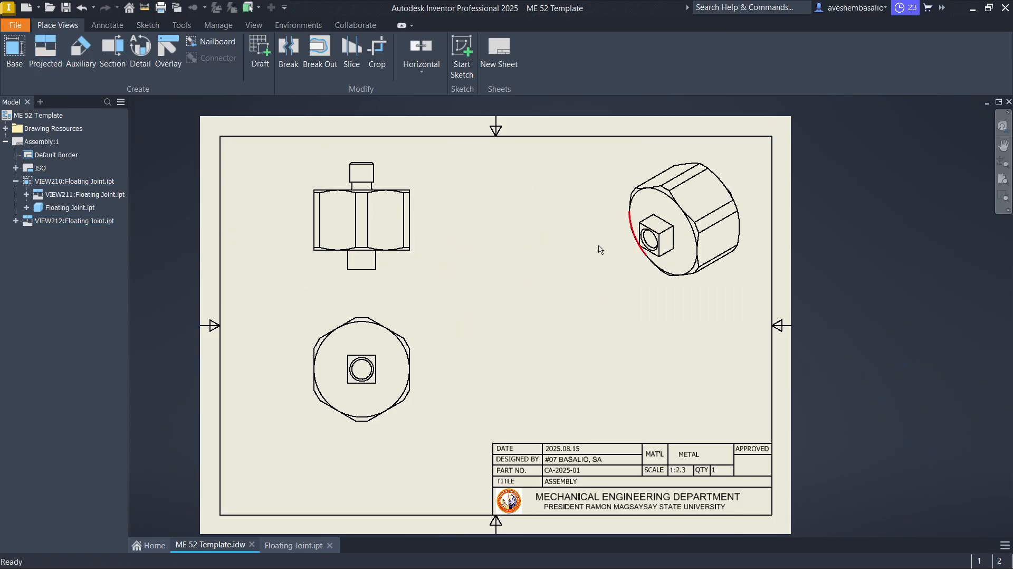
# Compare the three-view sheet against the zoomed wevbe.png reference image
pyautogui.hotkey('alt', 'Tab')
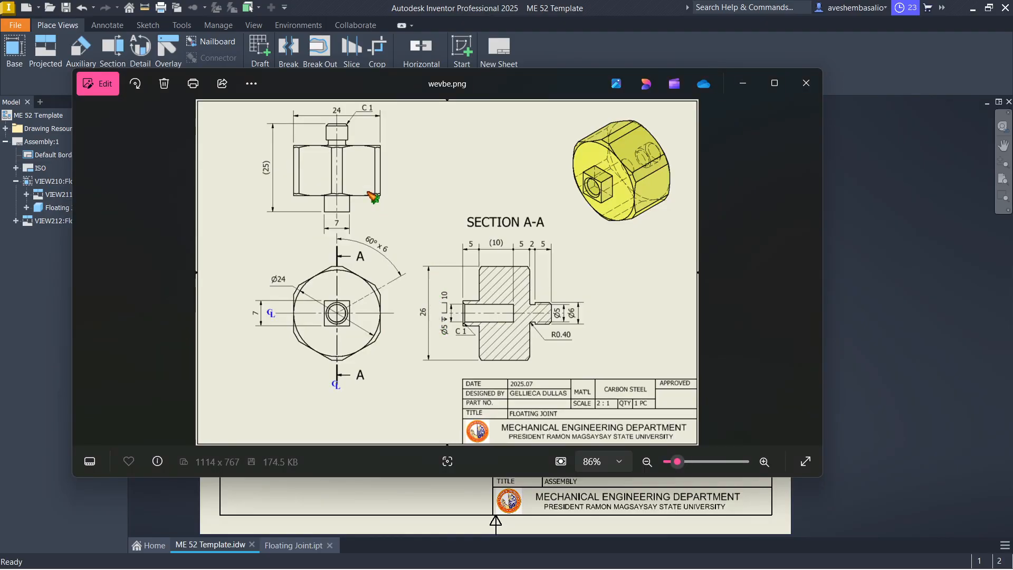
pyautogui.hotkey('alt', 'Tab')
pyautogui.hotkey('alt', 'Tab')
pyautogui.hotkey('alt', 'Tab')
pyautogui.hotkey('alt', 'Tab')
pyautogui.hotkey('alt', 'Tab')
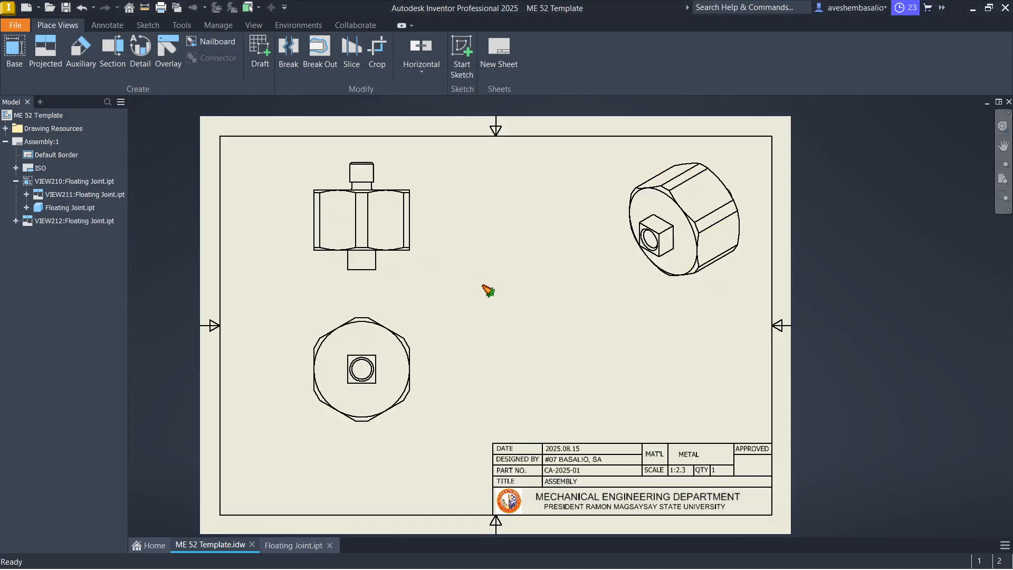
pyautogui.hotkey('alt', 'Tab')
pyautogui.scroll(5, 347, 187)
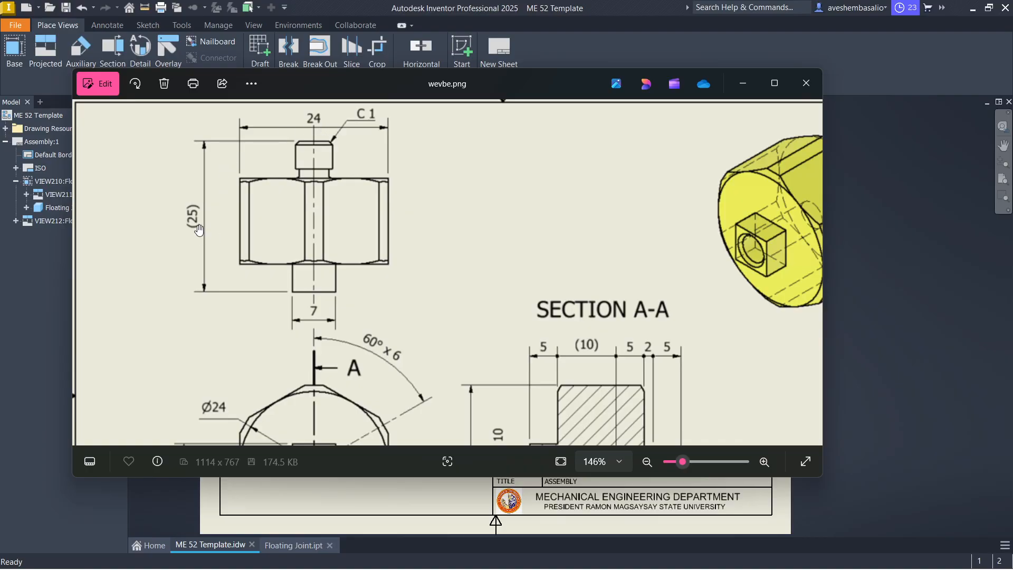
pyautogui.hotkey('alt', 'Tab')
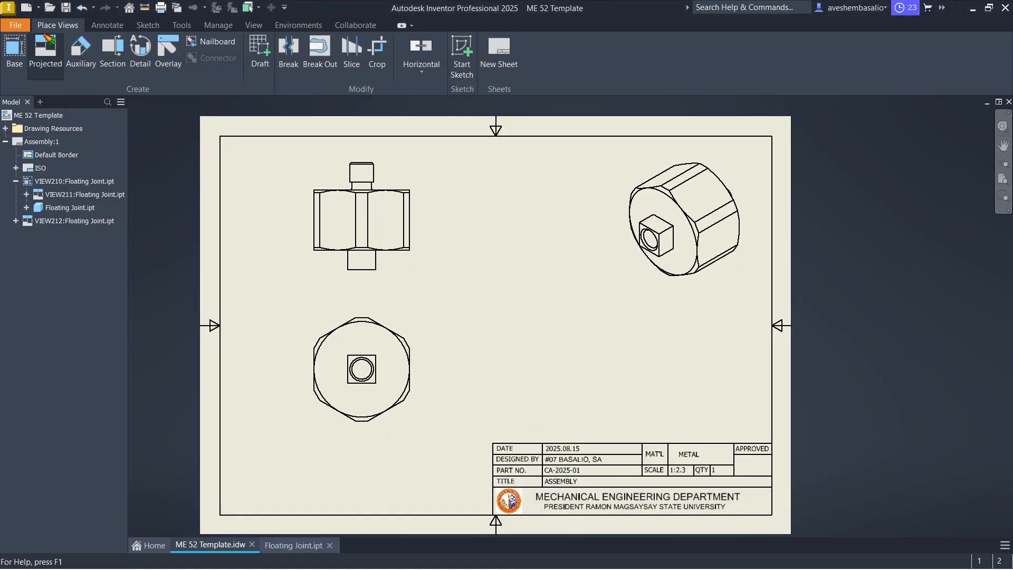
# Add a 24 overall width dimension above the front view
pyautogui.click(105, 29)
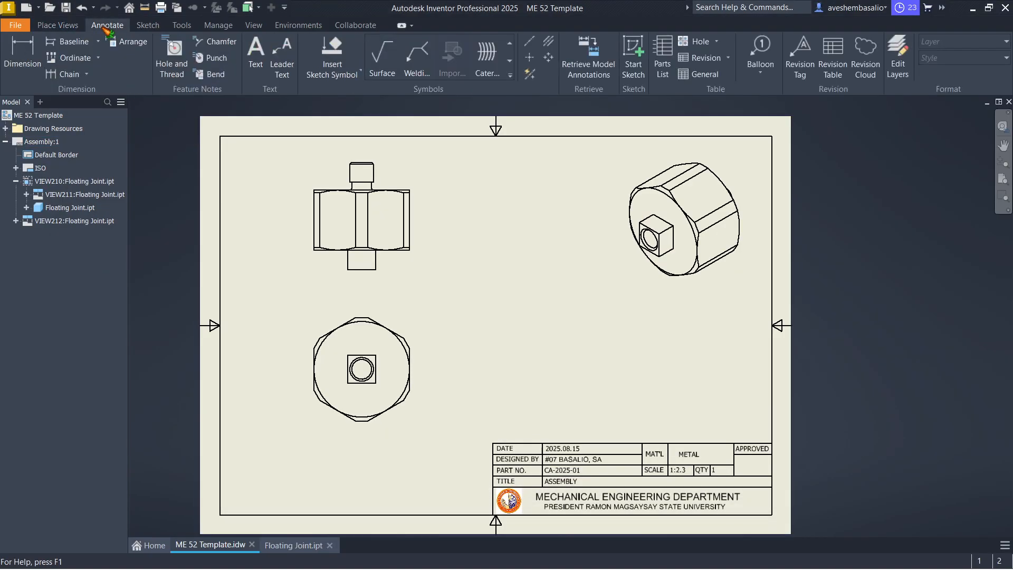
pyautogui.click(36, 55)
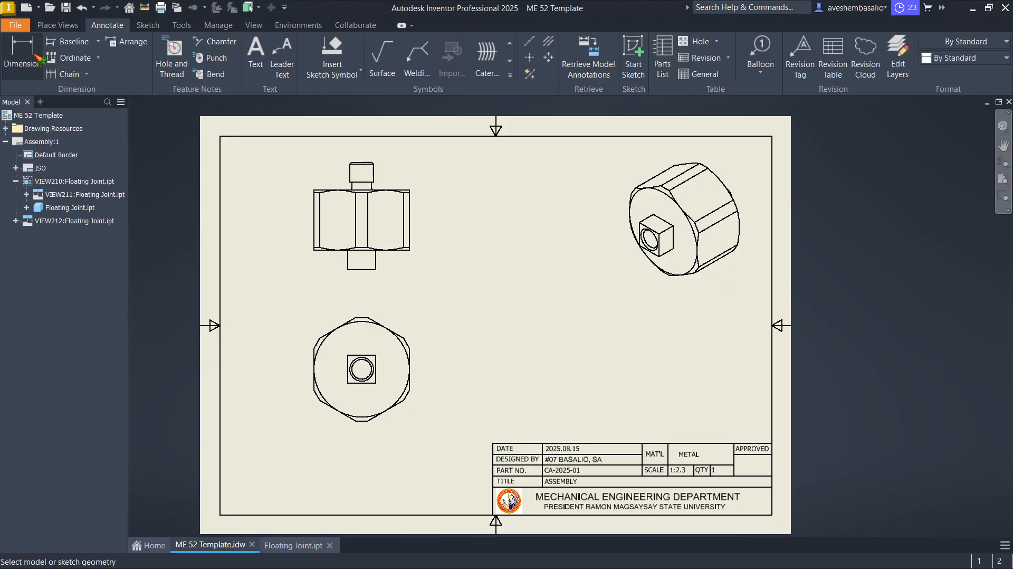
pyautogui.click(313, 216)
pyautogui.click(409, 217)
pyautogui.click(364, 158)
# Add a 27 overall height dimension on the left, from upper to lower stub
pyautogui.scroll(3, 364, 158)
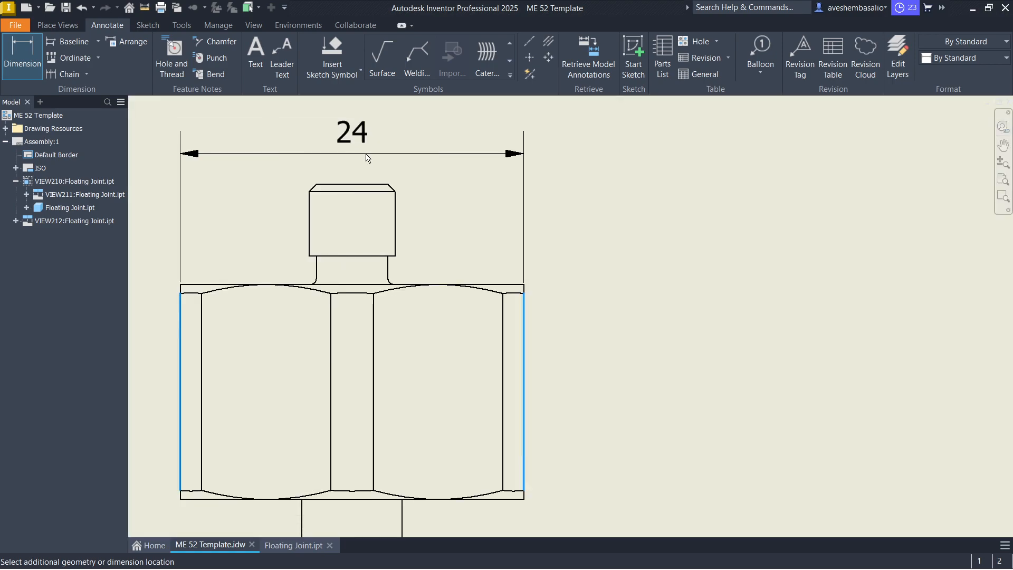
pyautogui.scroll(-4, 387, 168)
pyautogui.scroll(4, 387, 168)
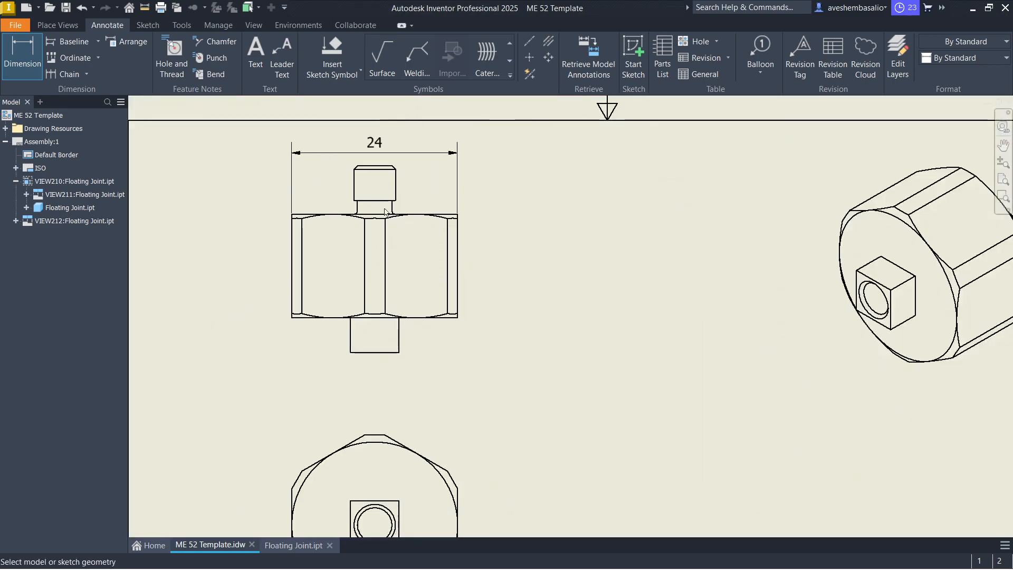
pyautogui.press('alt')
pyautogui.press('alt')
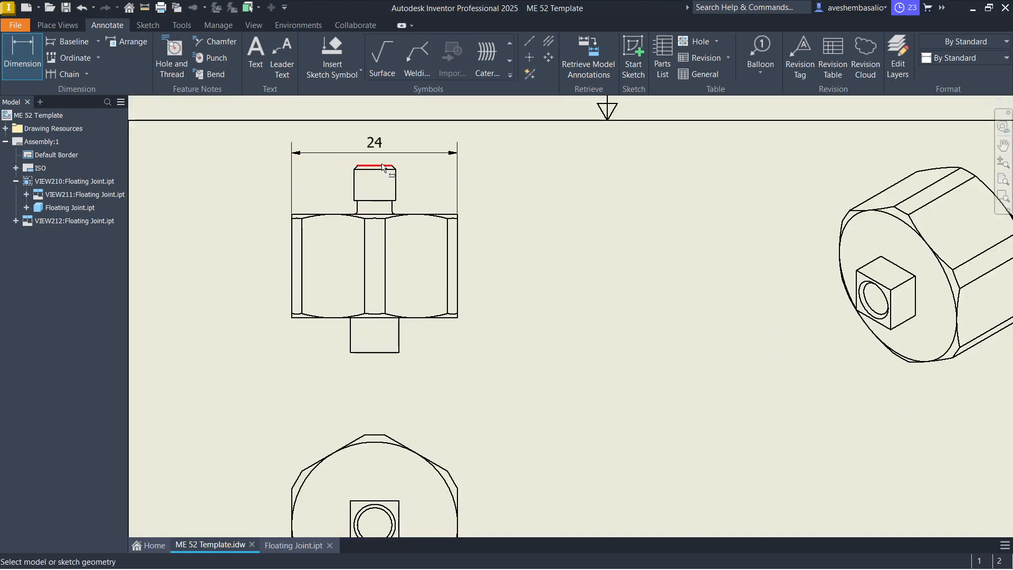
pyautogui.click(377, 168)
pyautogui.click(375, 352)
pyautogui.click(244, 285)
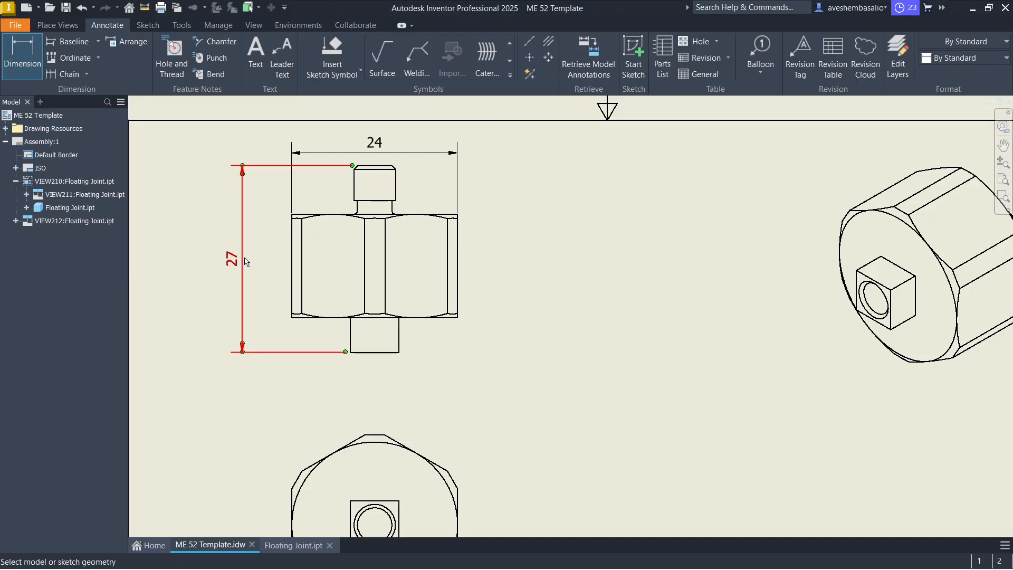
pyautogui.press('alt')
# Zoom and pan wevbe.png to study the front view's 24, (25) and 7 dimensions and section view
pyautogui.hotkey('alt', 'Tab')
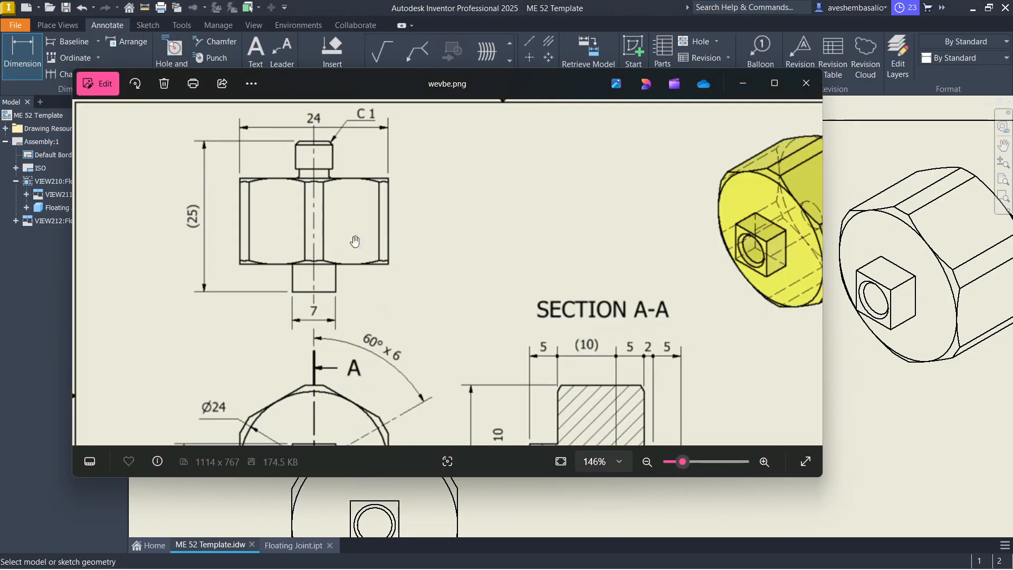
pyautogui.scroll(2, 218, 220)
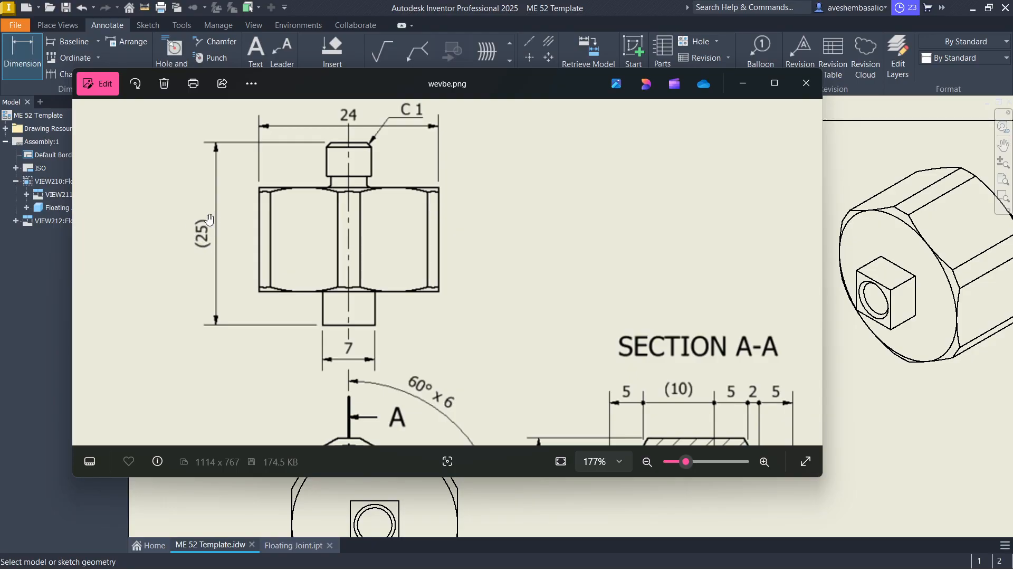
pyautogui.scroll(-1, 442, 275)
pyautogui.moveTo(526, 290); pyautogui.dragTo(403, 267)
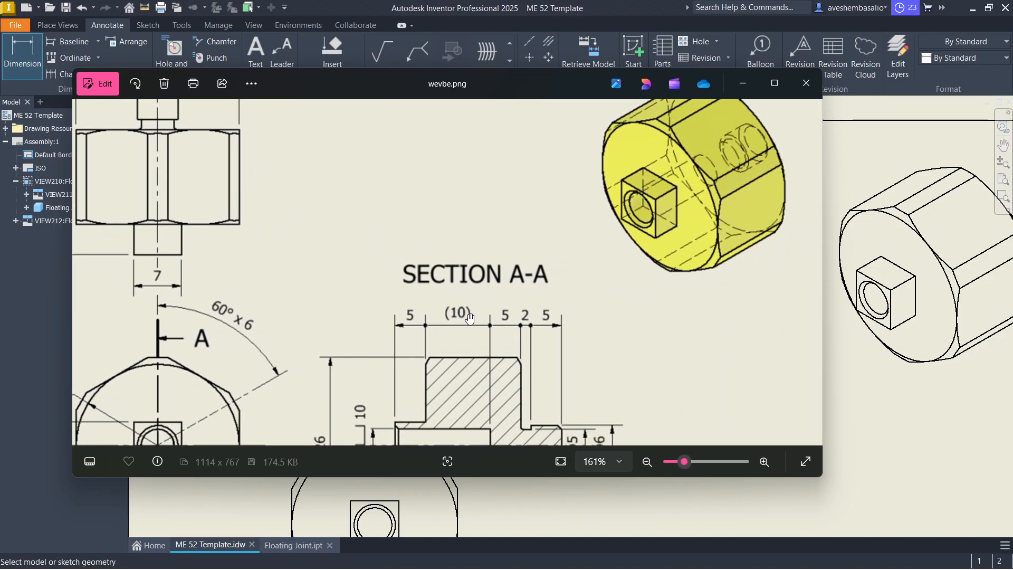
pyautogui.scroll(4, 534, 365)
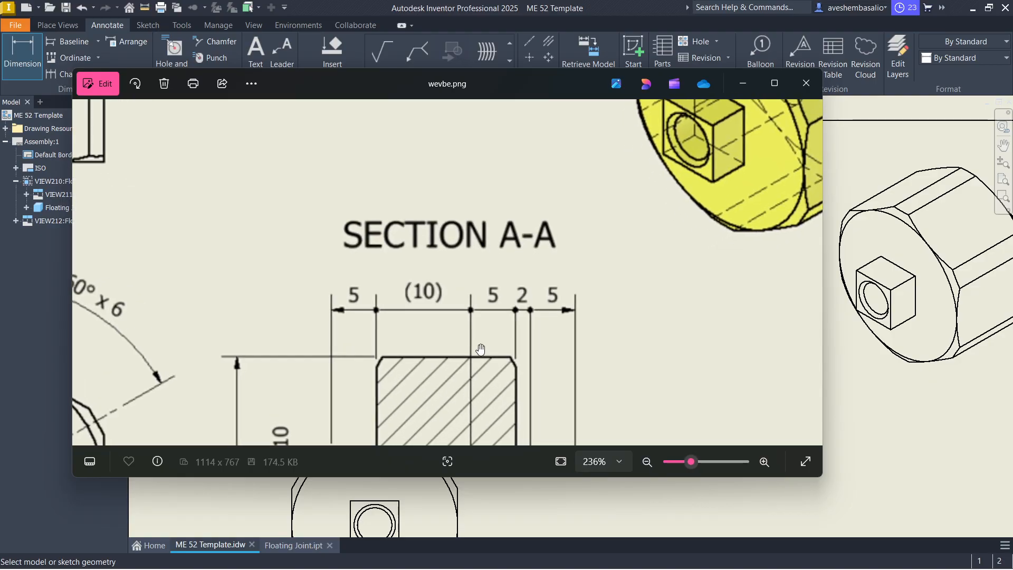
pyautogui.scroll(-2, 471, 346)
pyautogui.moveTo(470, 345); pyautogui.dragTo(430, 258)
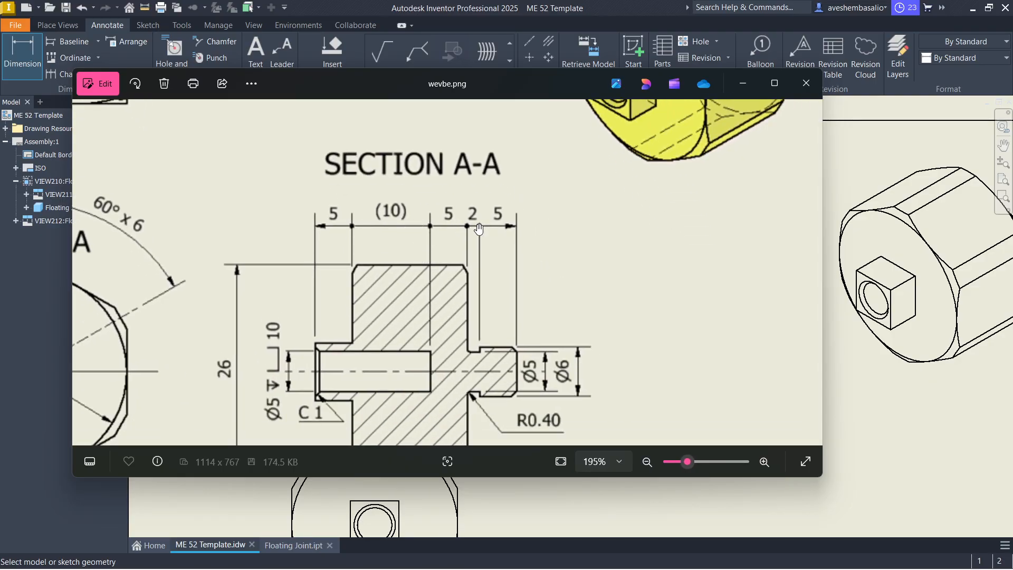
pyautogui.scroll(-2, 396, 214)
pyautogui.moveTo(391, 213); pyautogui.dragTo(470, 248)
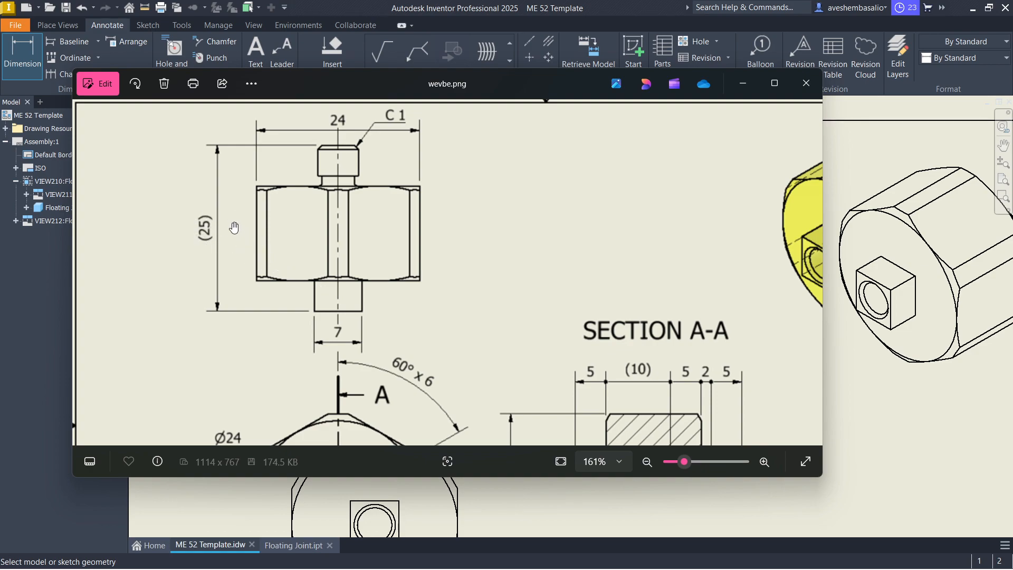
# Dimension the lower stub's bottom edge with a 7 width placed below it
pyautogui.hotkey('alt', 'Tab')
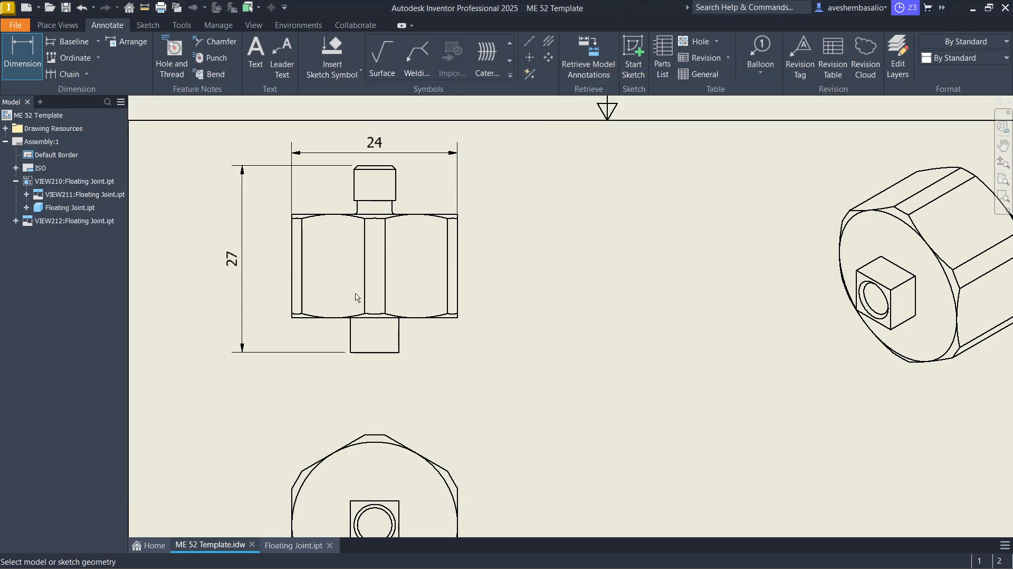
pyautogui.click(375, 352)
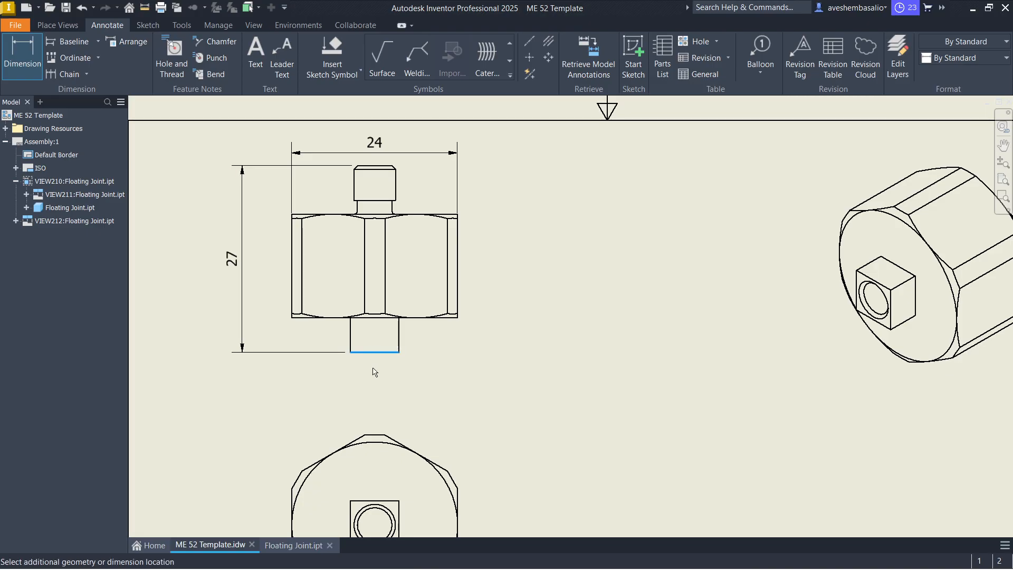
pyautogui.press('Escape')
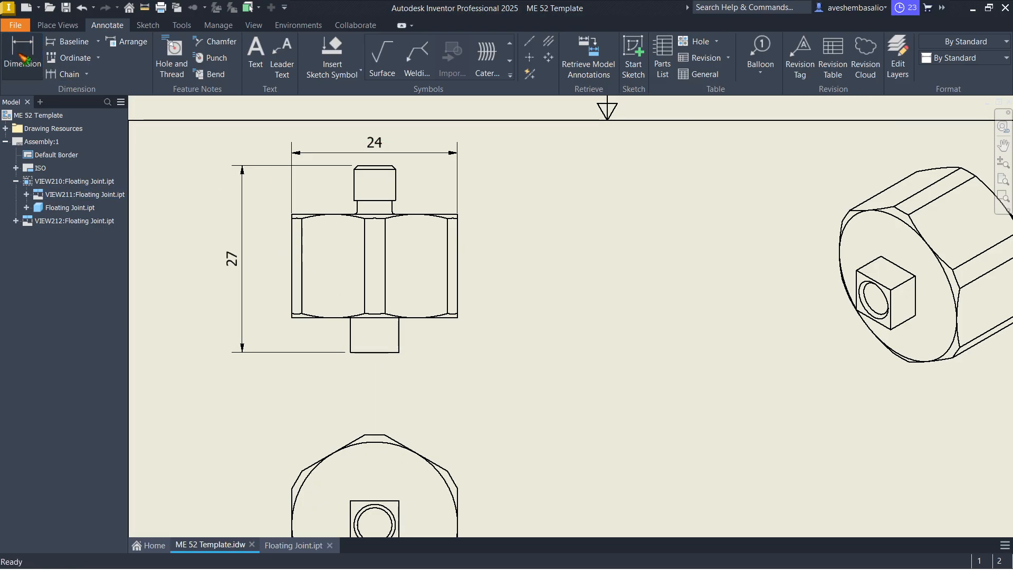
pyautogui.click(35, 68)
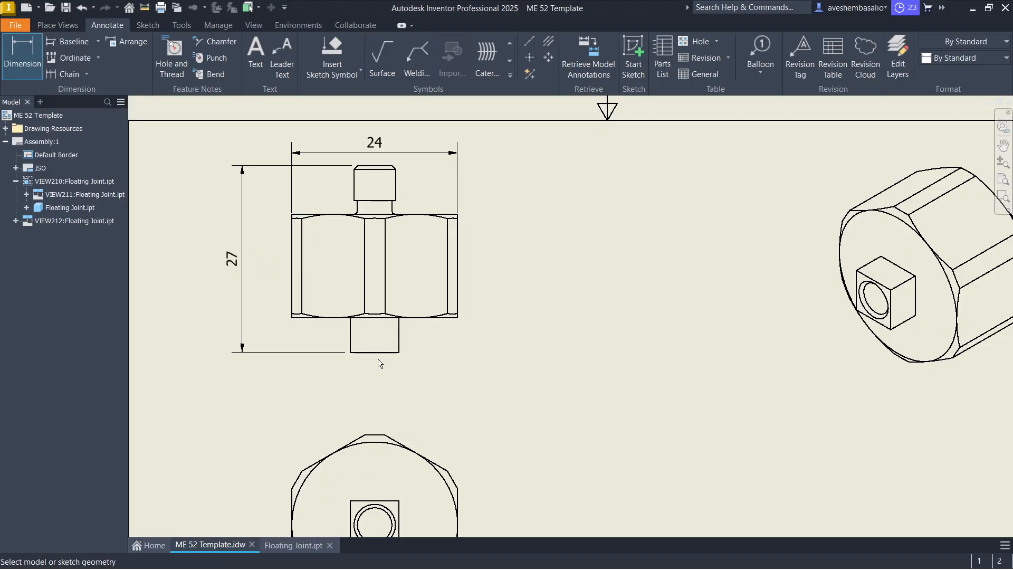
pyautogui.click(375, 352)
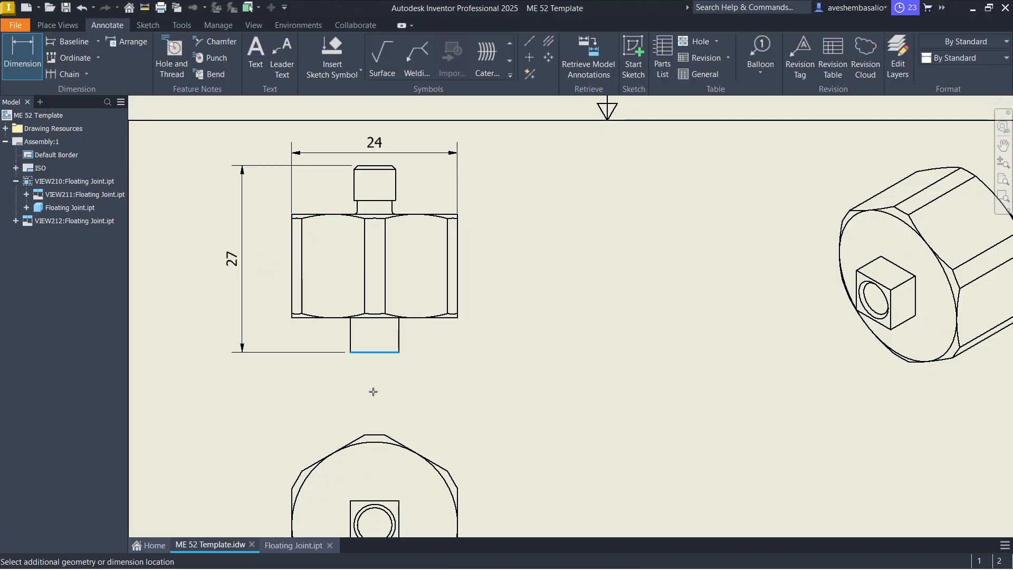
pyautogui.press('Escape')
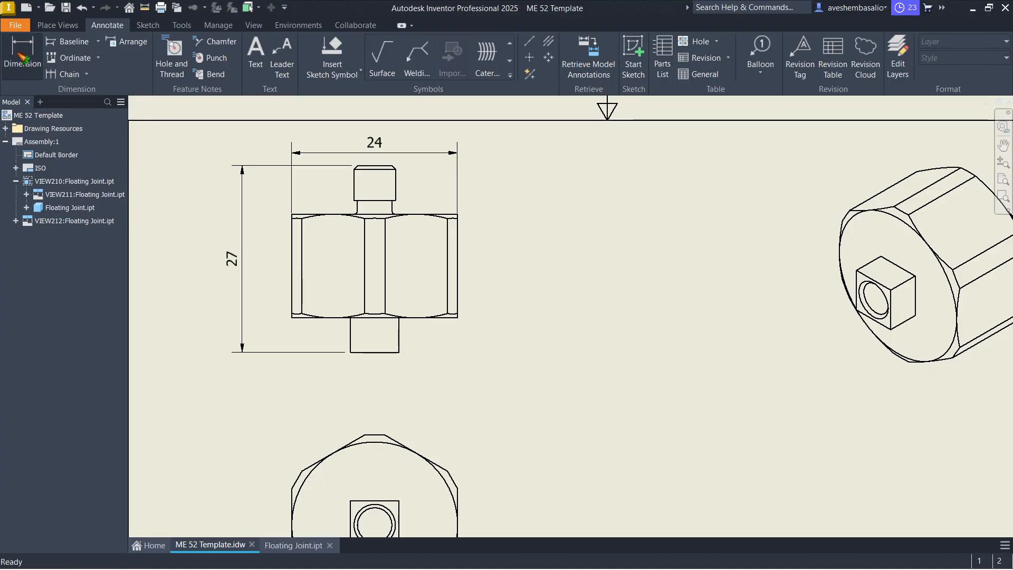
pyautogui.click(391, 352)
pyautogui.click(374, 389)
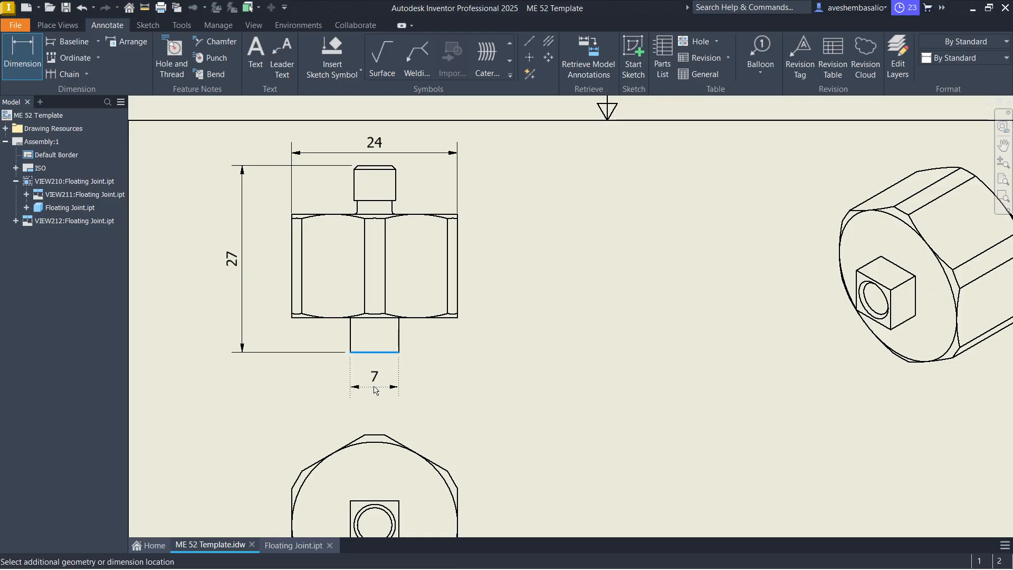
pyautogui.hotkey('alt', 'Tab')
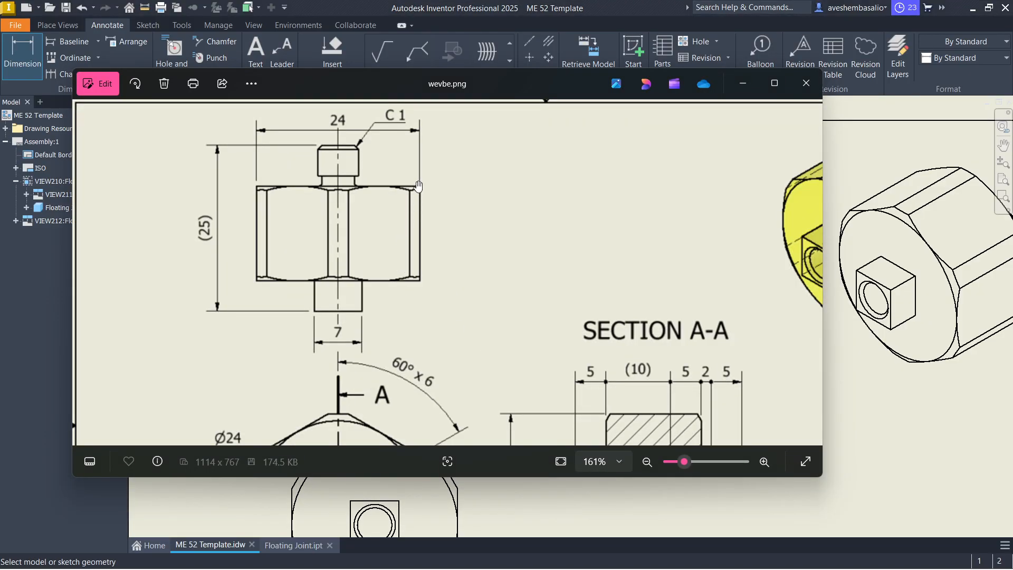
pyautogui.hotkey('alt', 'Tab')
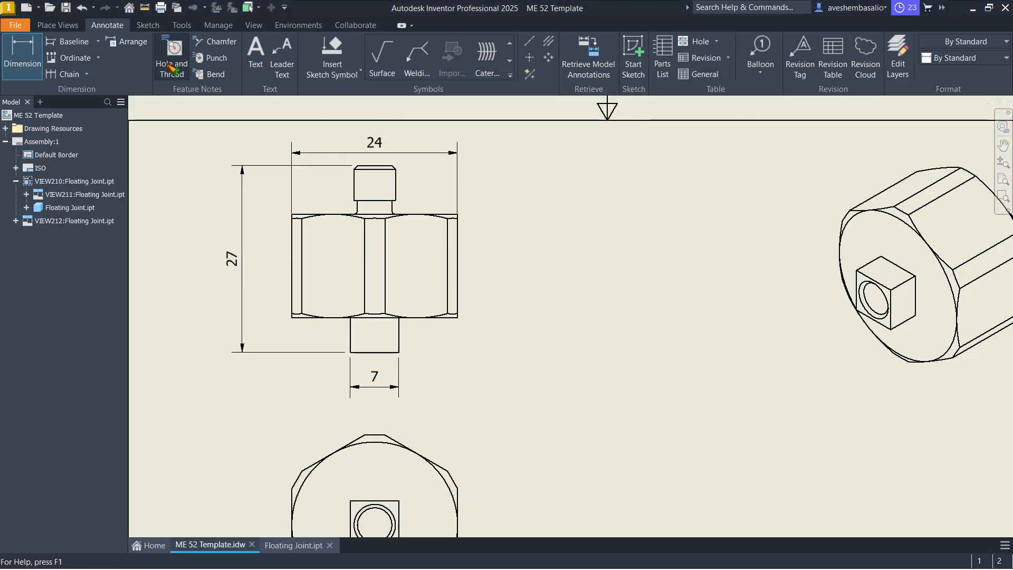
# Place a 1 X 45° chamfer note on the upper stub's chamfered top edge
pyautogui.click(215, 42)
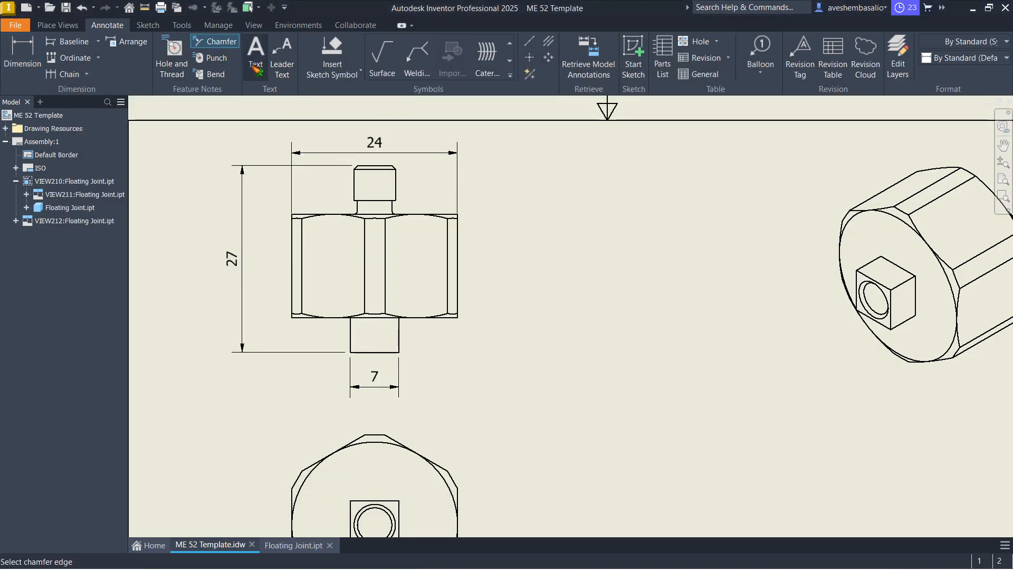
pyautogui.scroll(-8, 395, 169)
pyautogui.click(407, 177)
pyautogui.click(421, 222)
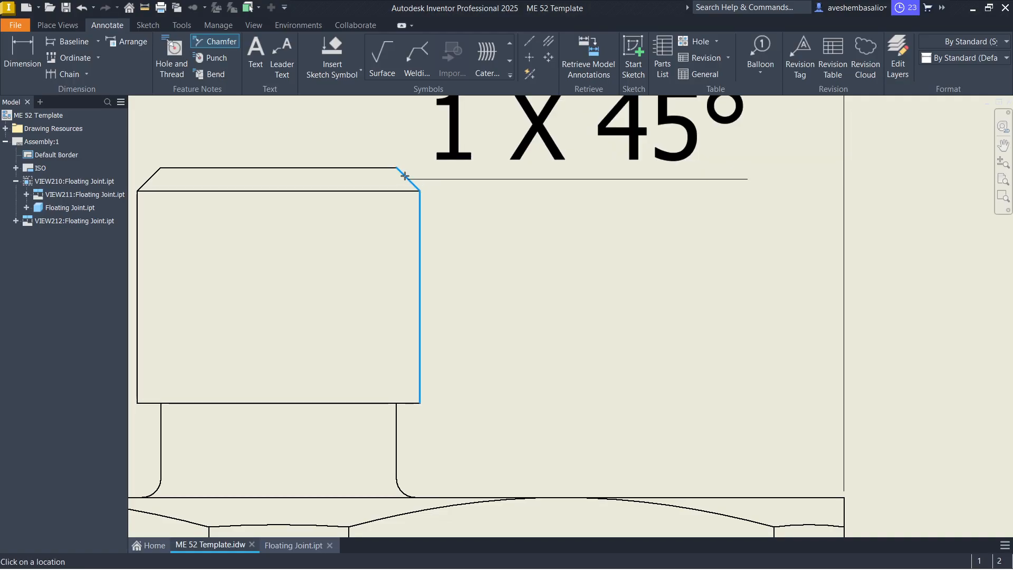
pyautogui.scroll(-4, 425, 185)
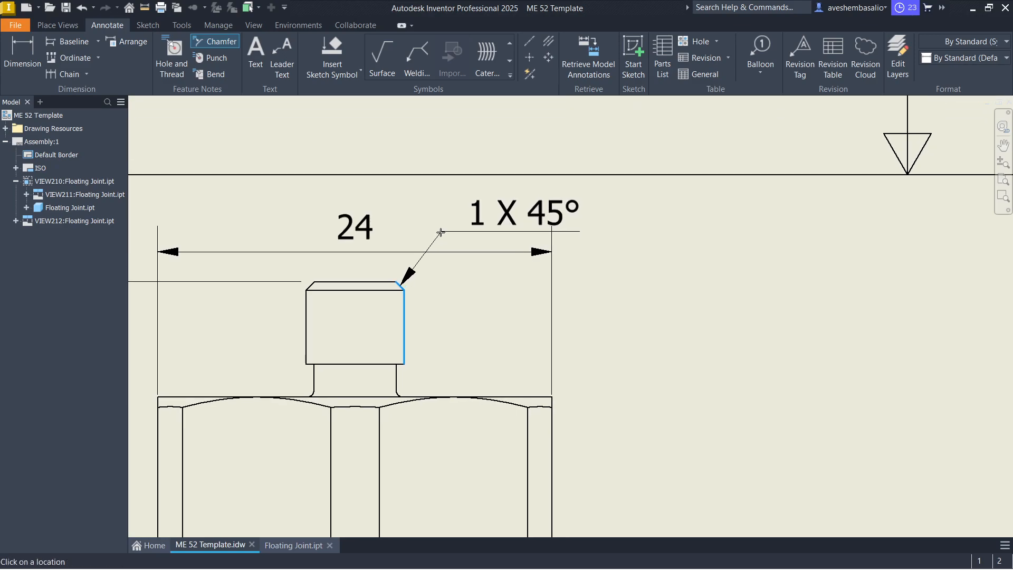
pyautogui.click(426, 235)
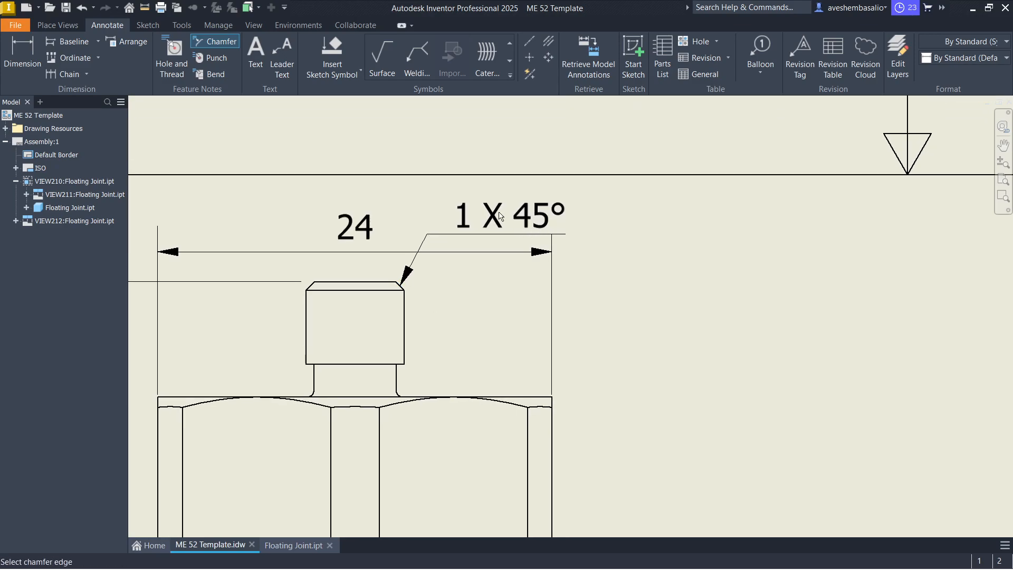
pyautogui.hotkey('alt', 'Tab')
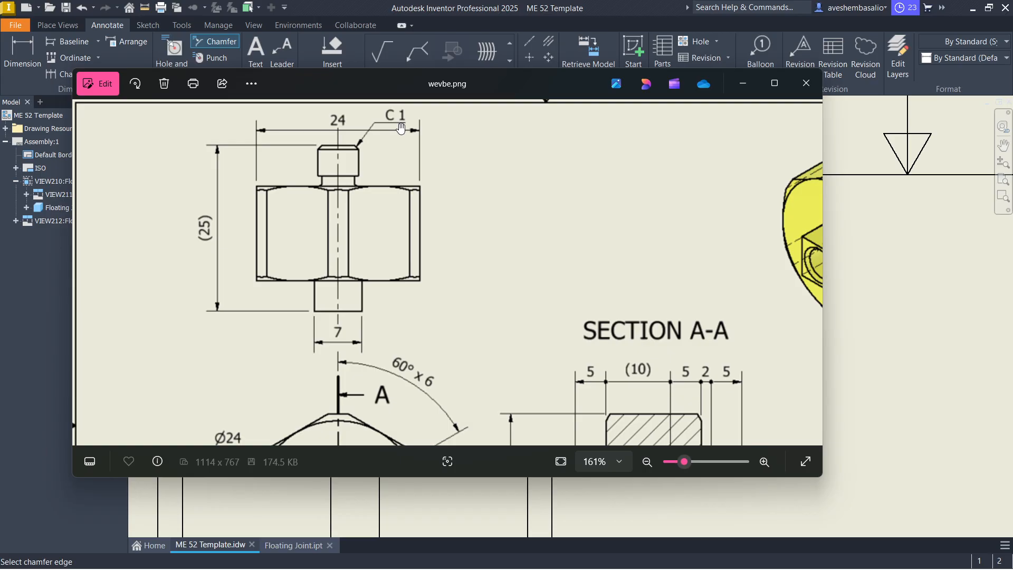
pyautogui.hotkey('alt', 'Tab')
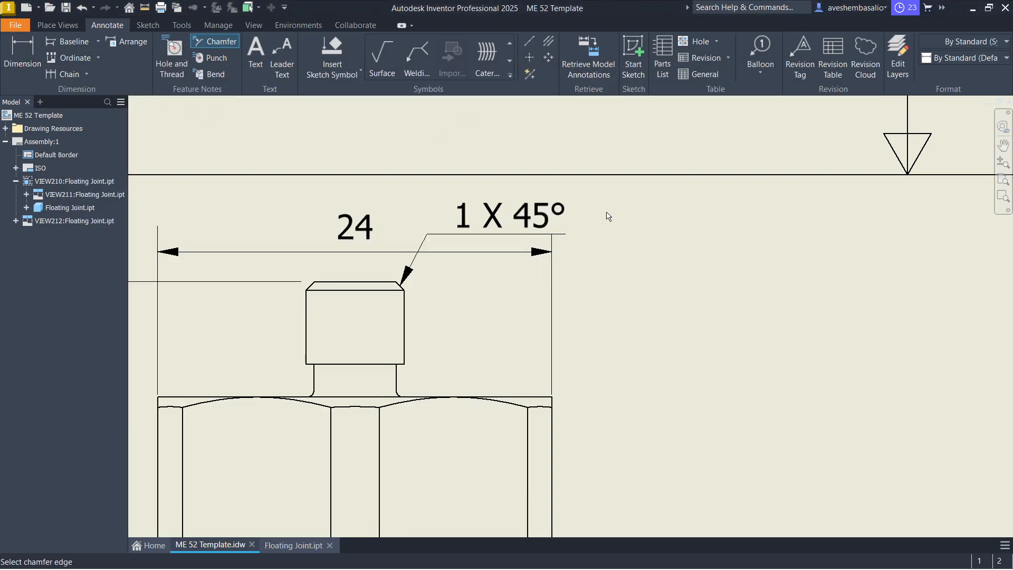
pyautogui.press('Escape')
# Edit the chamfer note text so it reads C 1
pyautogui.doubleClick(491, 210)
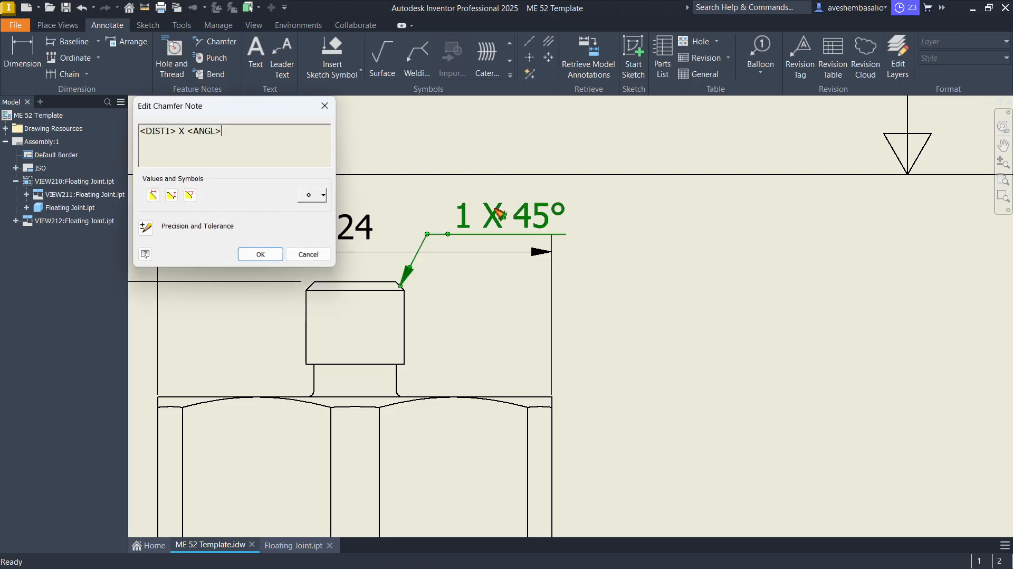
pyautogui.press('BackSpace')
pyautogui.press('BackSpace')
pyautogui.press('BackSpace')
pyautogui.press('BackSpace')
pyautogui.press('BackSpace')
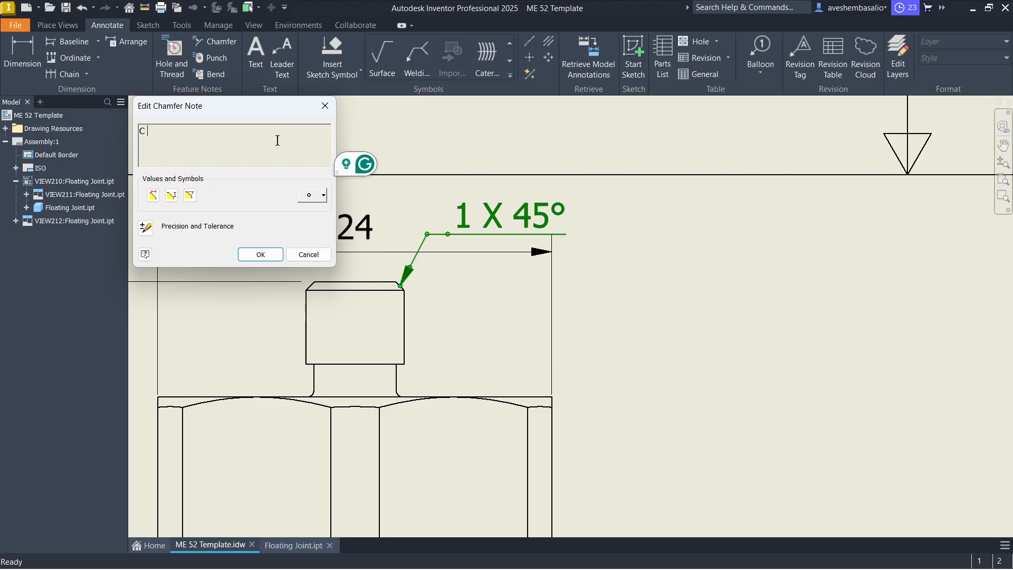
pyautogui.press('BackSpace')
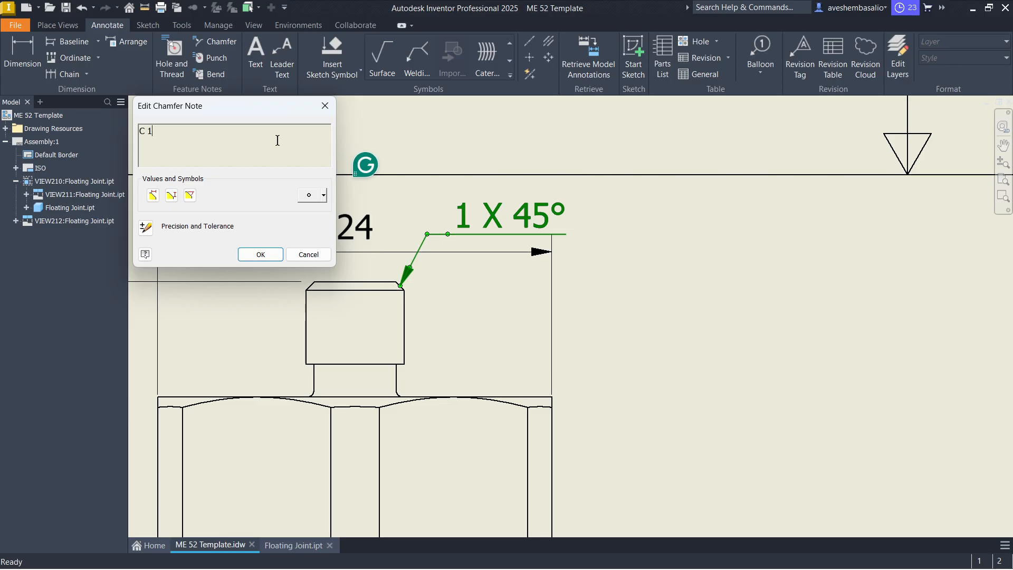
pyautogui.click(261, 254)
pyautogui.scroll(2, 595, 372)
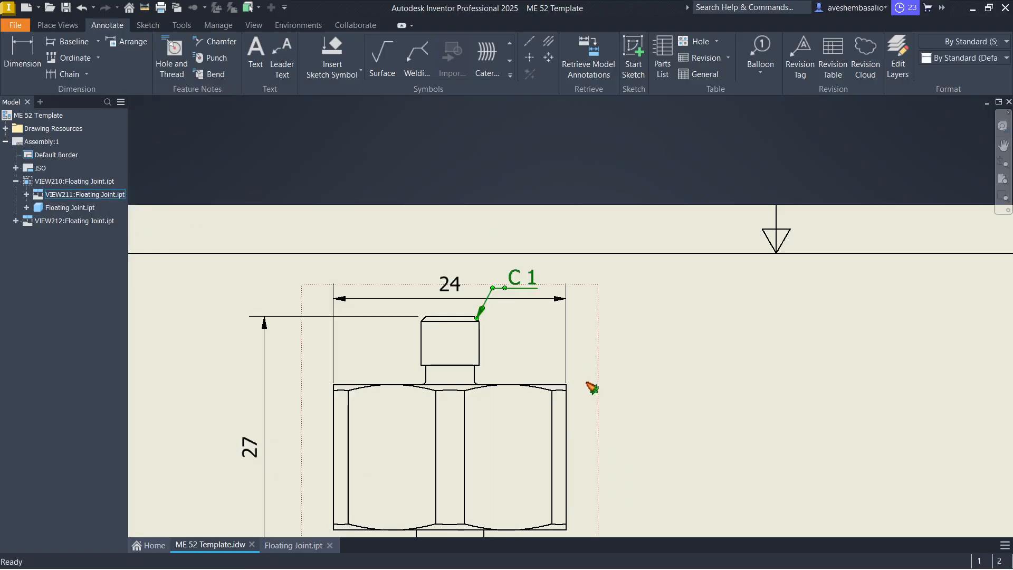
pyautogui.hotkey('alt', 'Tab')
# Pan the reference image and the sheet to bring the hexagonal end view into focus
pyautogui.scroll(-5, 376, 338)
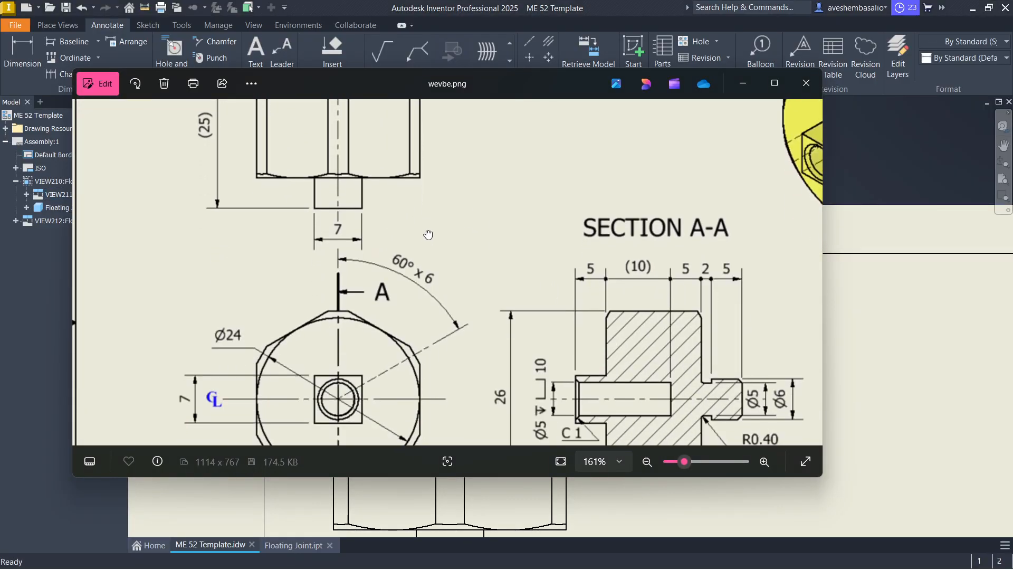
pyautogui.scroll(1, 413, 267)
pyautogui.moveTo(415, 277); pyautogui.dragTo(487, 288)
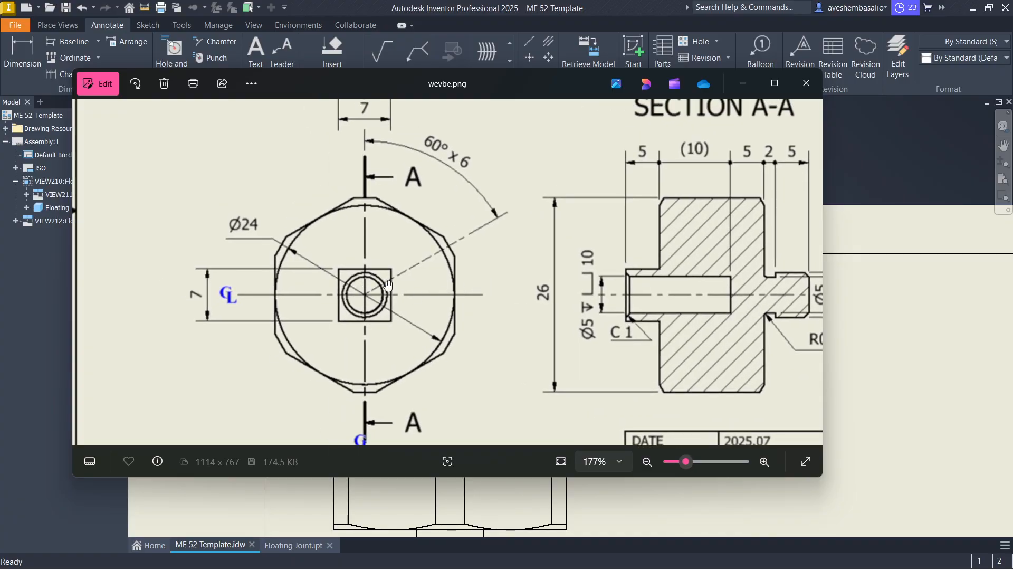
pyautogui.hotkey('alt', 'Tab')
pyautogui.scroll(-2, 407, 367)
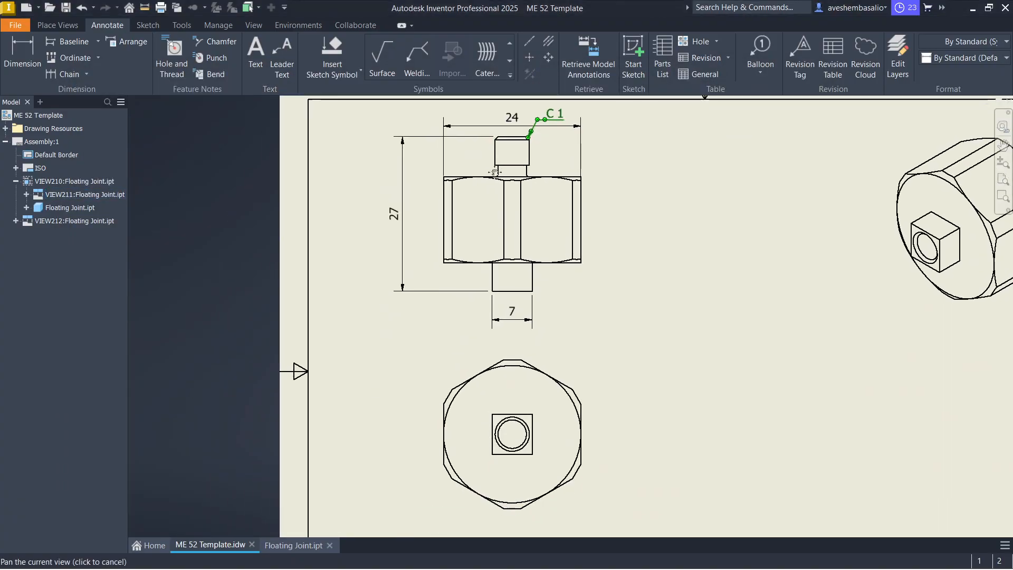
pyautogui.moveTo(407, 366); pyautogui.dragTo(407, 175, button='middle')
pyautogui.scroll(4, 494, 240)
pyautogui.moveTo(327, 253); pyautogui.dragTo(233, 252, button='middle')
# Dimension the hexagonal view's circular edge with an R12 radius and leader
pyautogui.press('d')
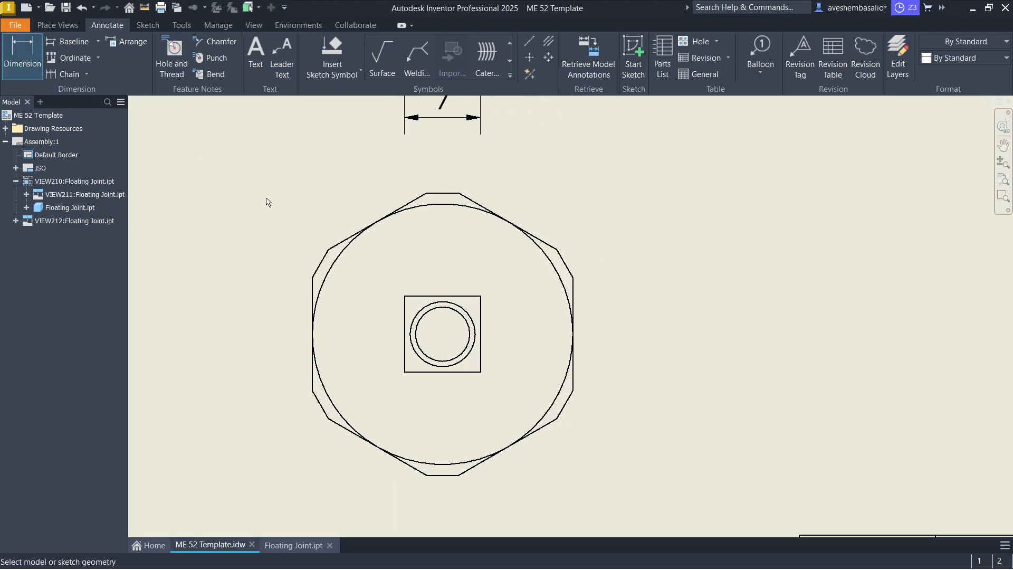
pyautogui.hotkey('alt', 'Tab')
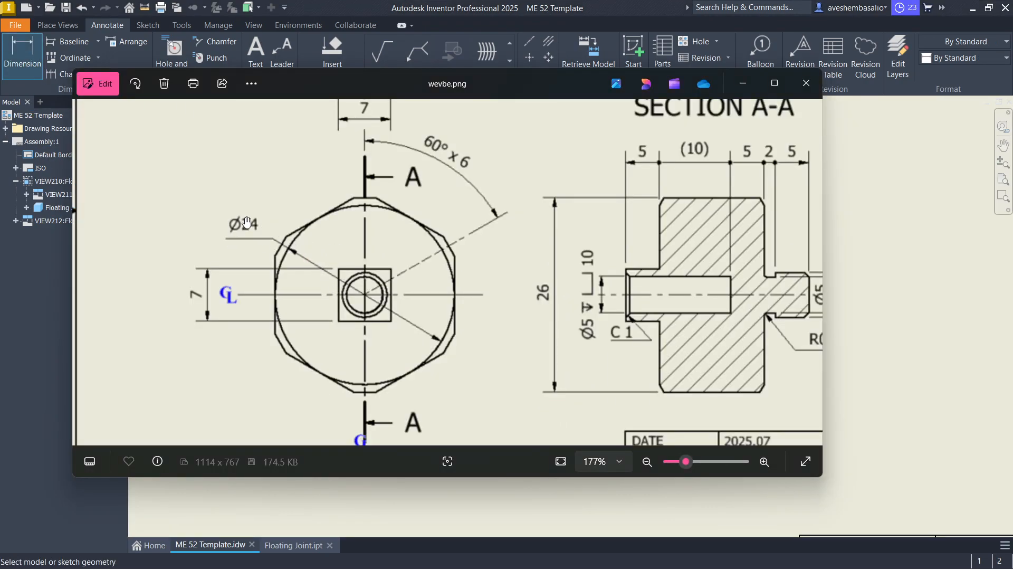
pyautogui.hotkey('alt', 'Tab')
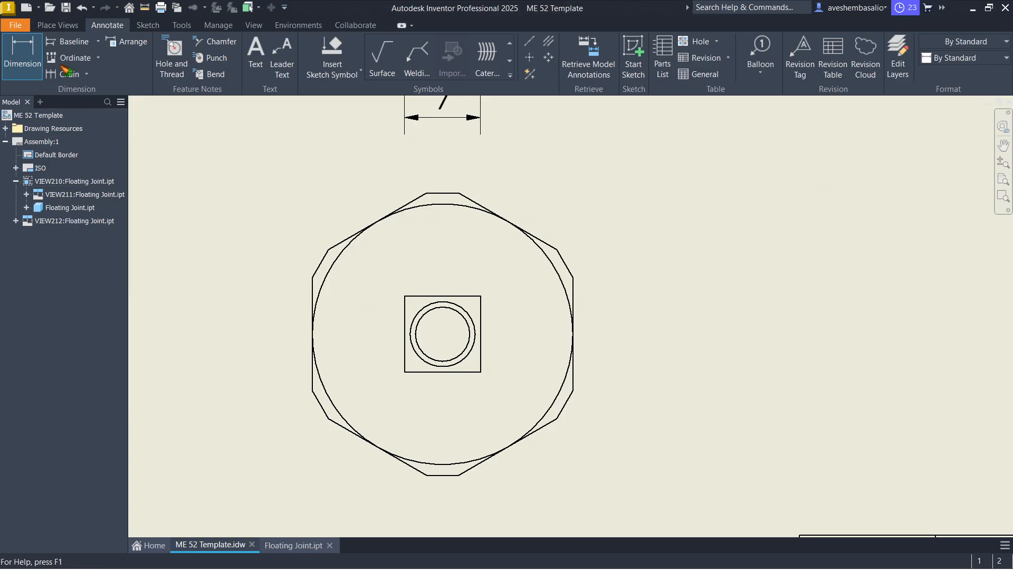
pyautogui.click(339, 263)
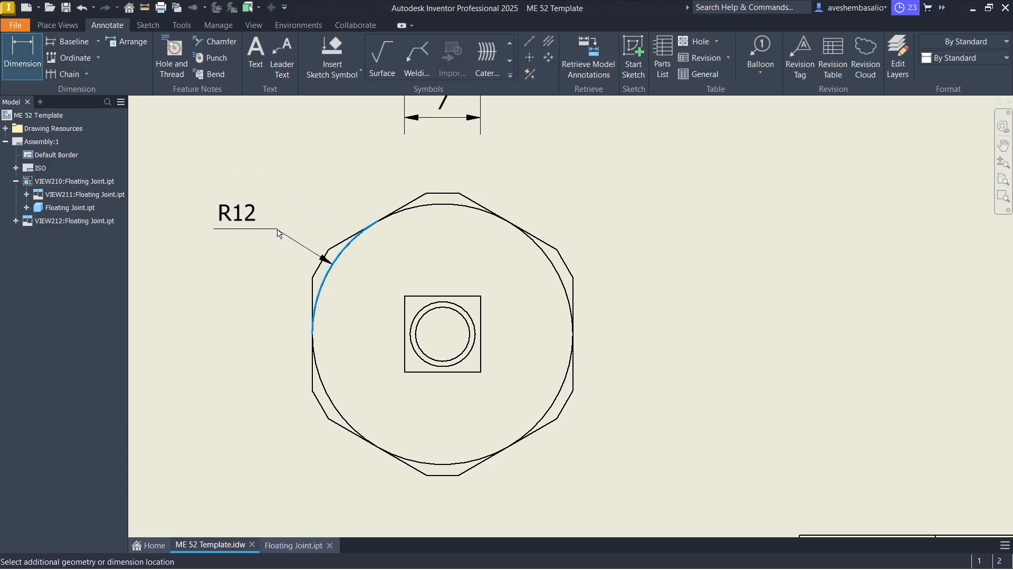
pyautogui.click(278, 233)
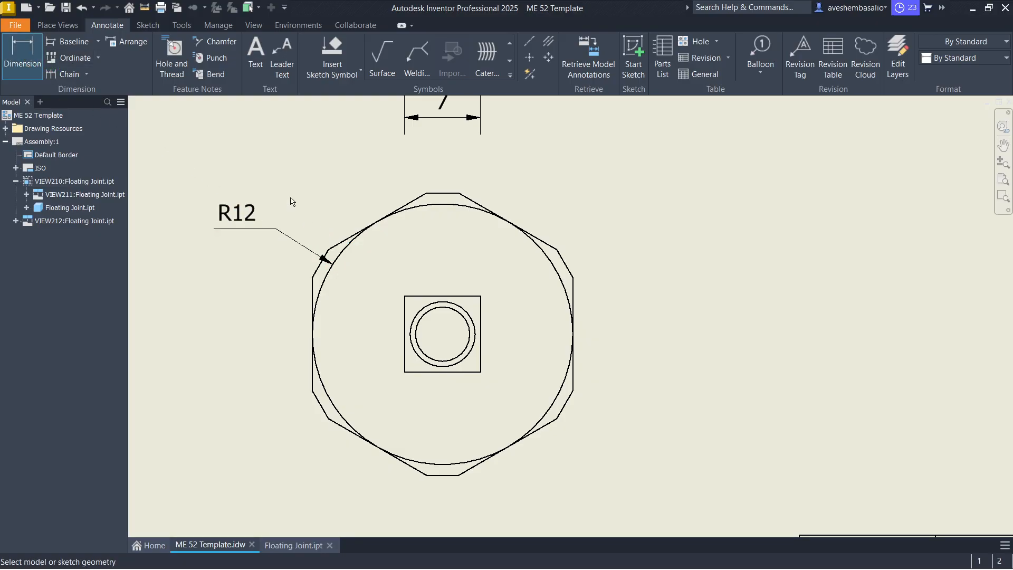
pyautogui.doubleClick(258, 216)
pyautogui.click(525, 103)
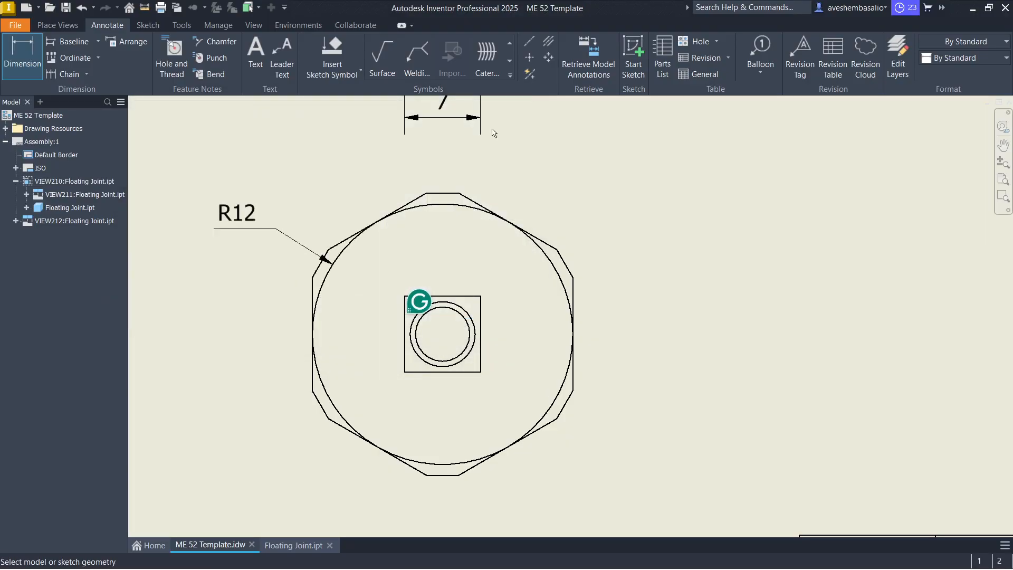
pyautogui.press('Escape')
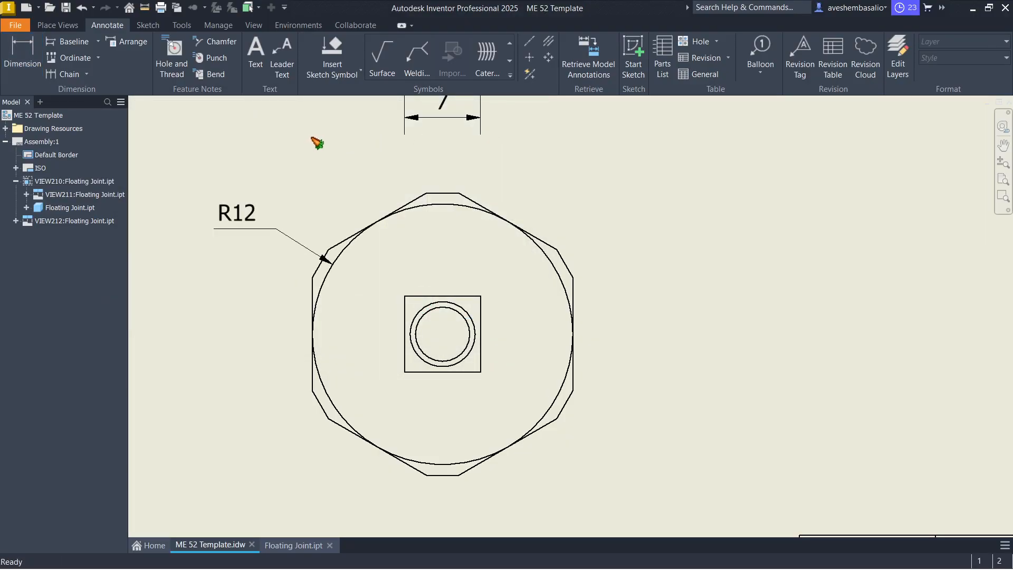
# Change the R12 radius dimension on the hexagonal view to a Ø24 diameter
pyautogui.rightClick(252, 216)
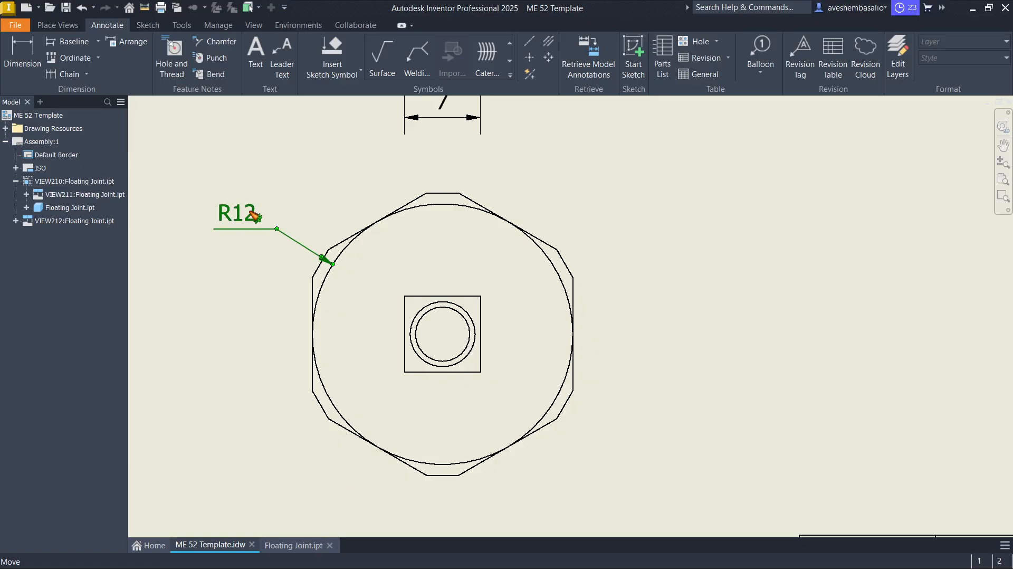
pyautogui.moveTo(332, 281)
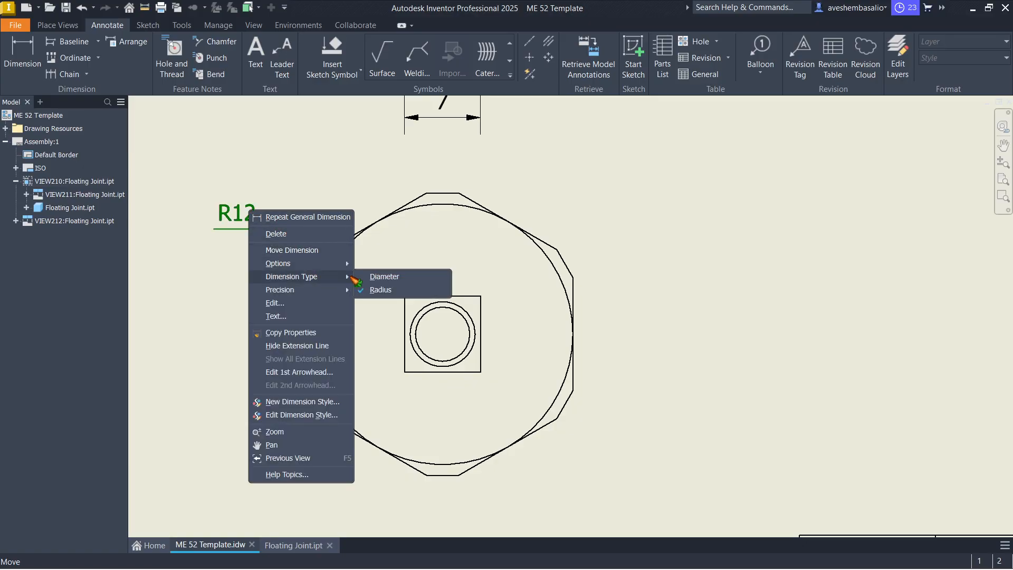
pyautogui.click(390, 286)
pyautogui.hotkey('alt', 'Tab')
pyautogui.scroll(3, 294, 257)
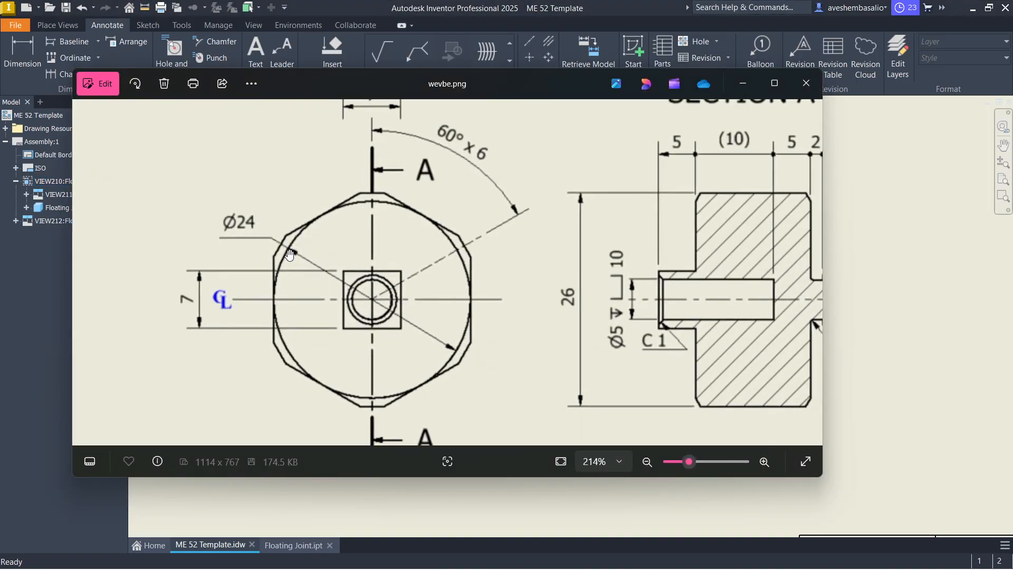
pyautogui.hotkey('alt', 'Tab')
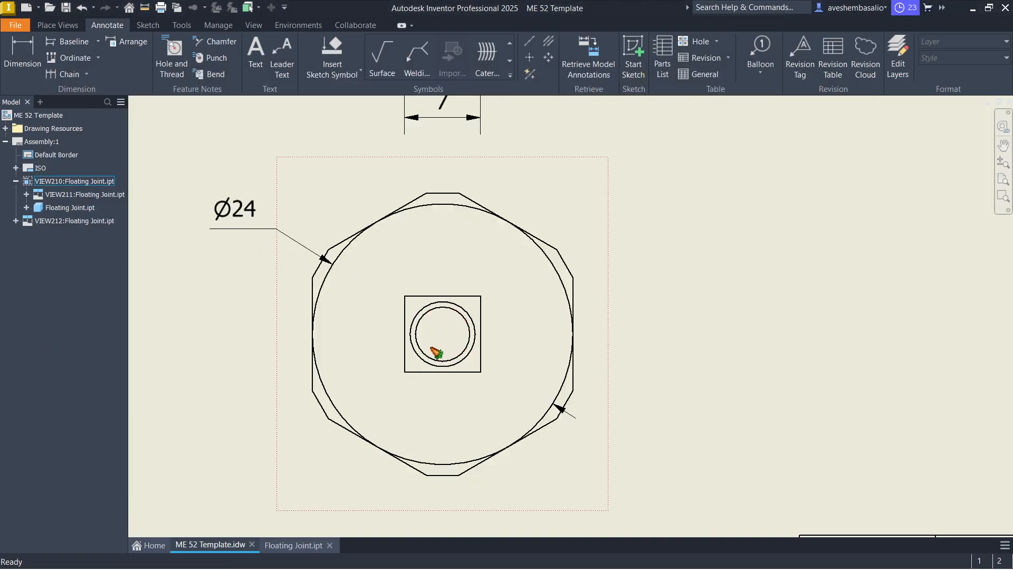
# Draw Ø24 as a single dimension line through the circle centre, checking the reference drawing
pyautogui.click(310, 254)
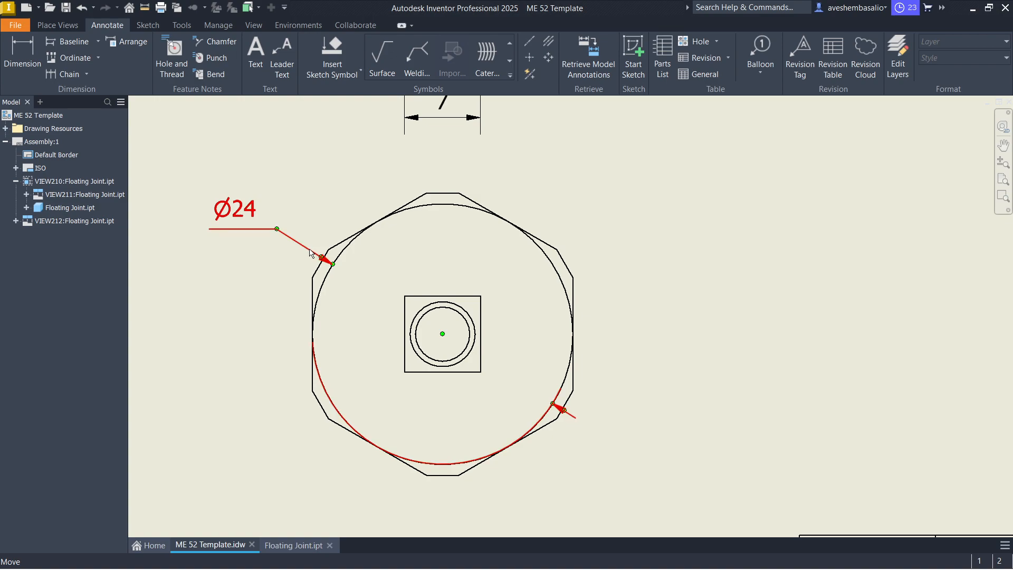
pyautogui.rightClick(310, 255)
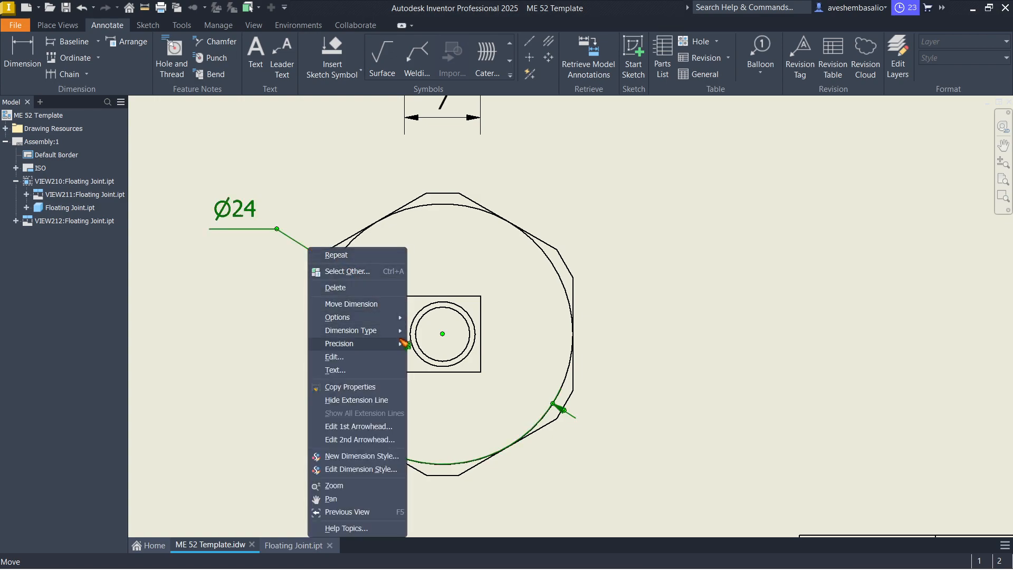
pyautogui.moveTo(398, 321)
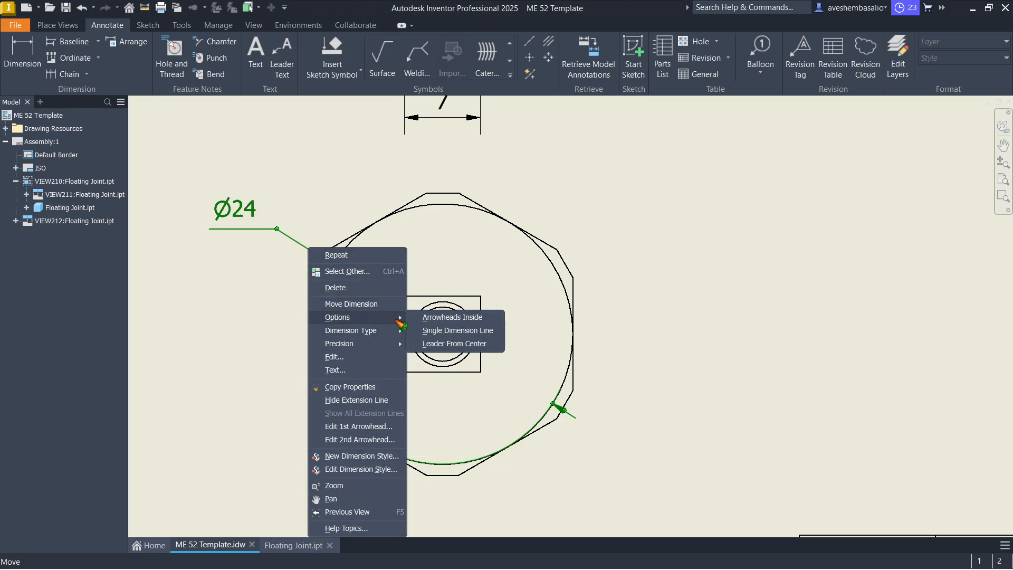
pyautogui.click(459, 330)
pyautogui.hotkey('alt', 'Tab')
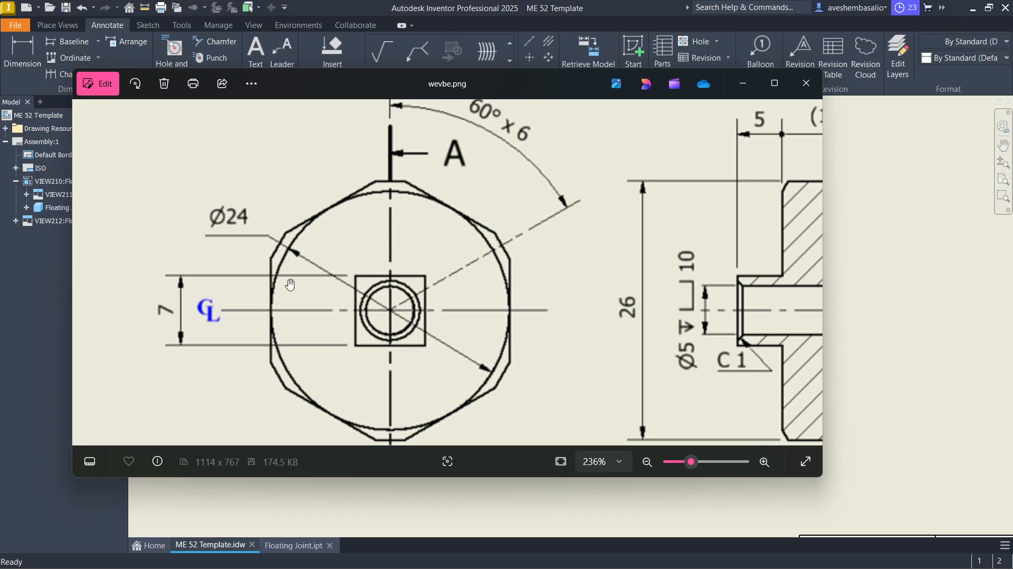
pyautogui.hotkey('alt', 'Tab')
pyautogui.press('d')
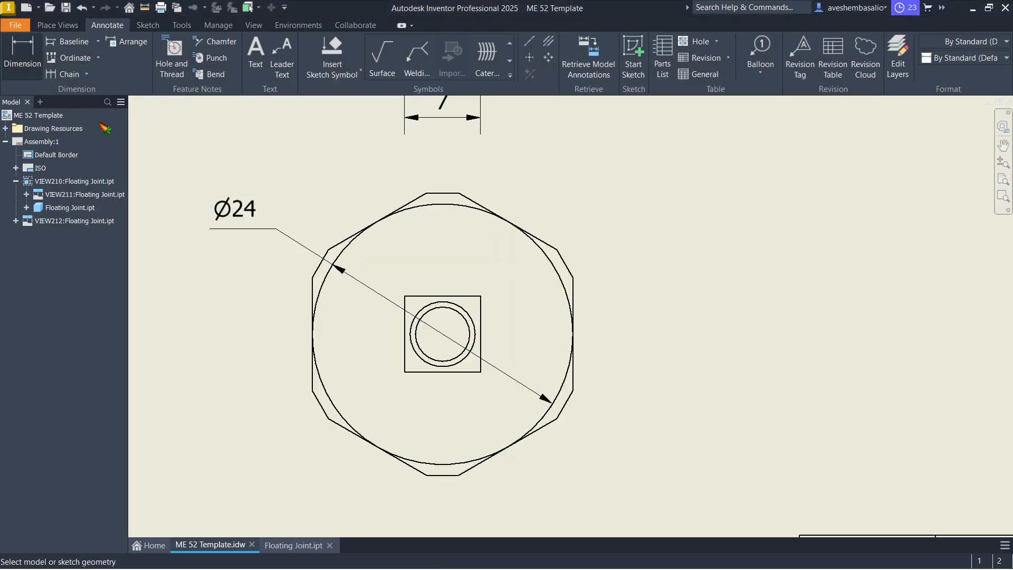
pyautogui.click(405, 335)
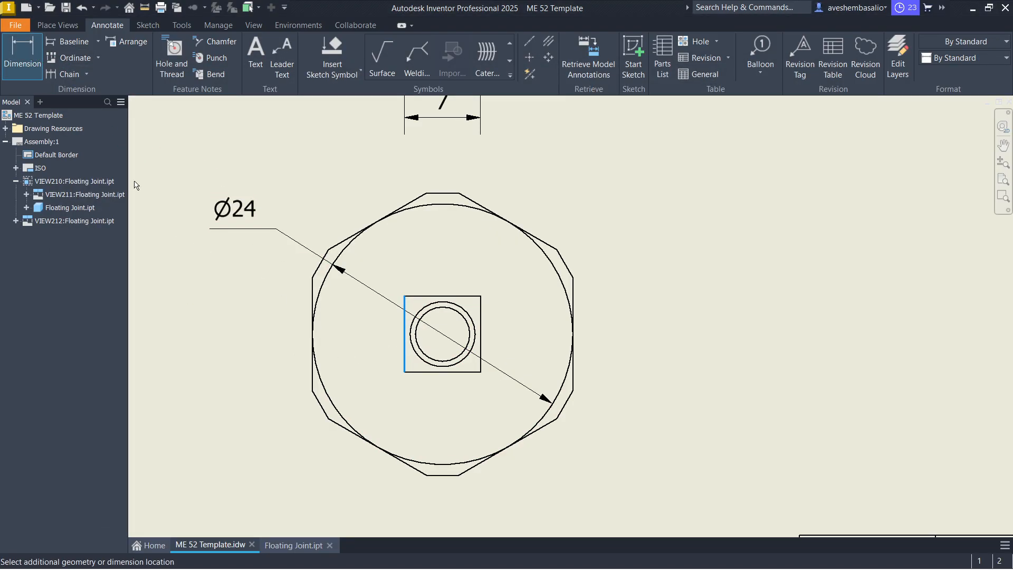
# Place the vertical 7 dimension on the square's left edge, left of the view
pyautogui.press('Escape')
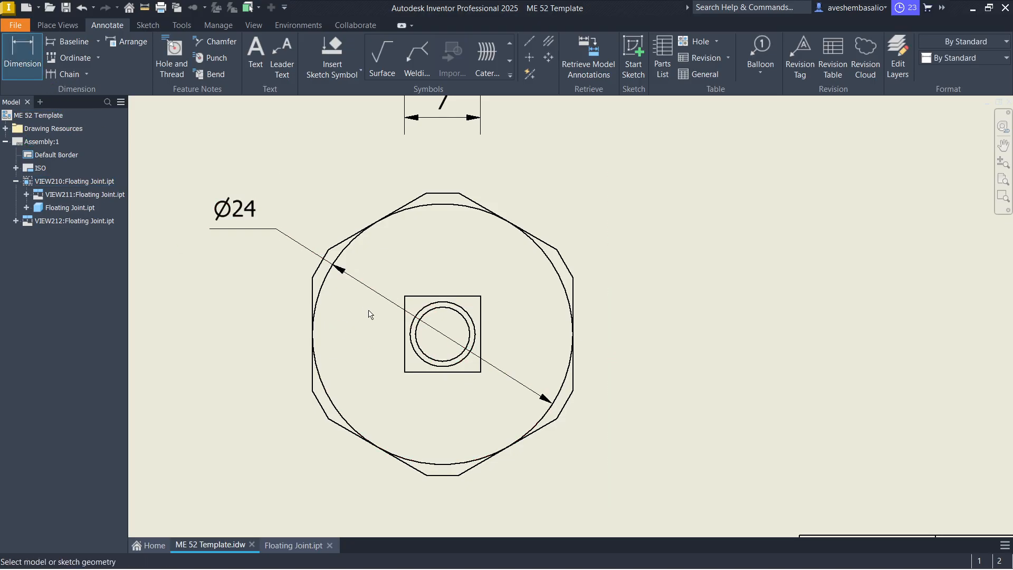
pyautogui.click(405, 334)
pyautogui.click(245, 341)
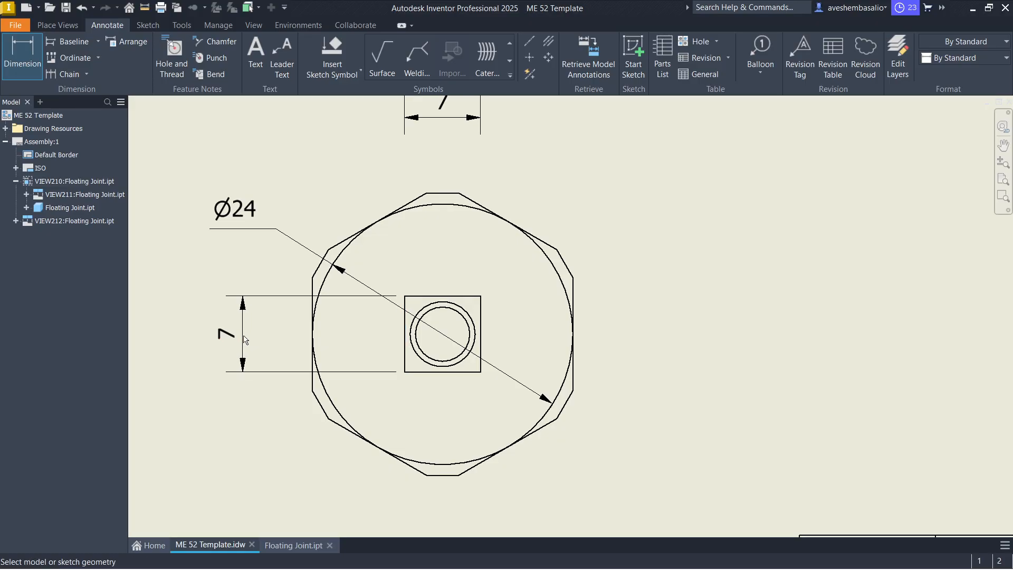
pyautogui.hotkey('alt', 'Tab')
pyautogui.hotkey('alt', 'Tab')
pyautogui.doubleClick(265, 361)
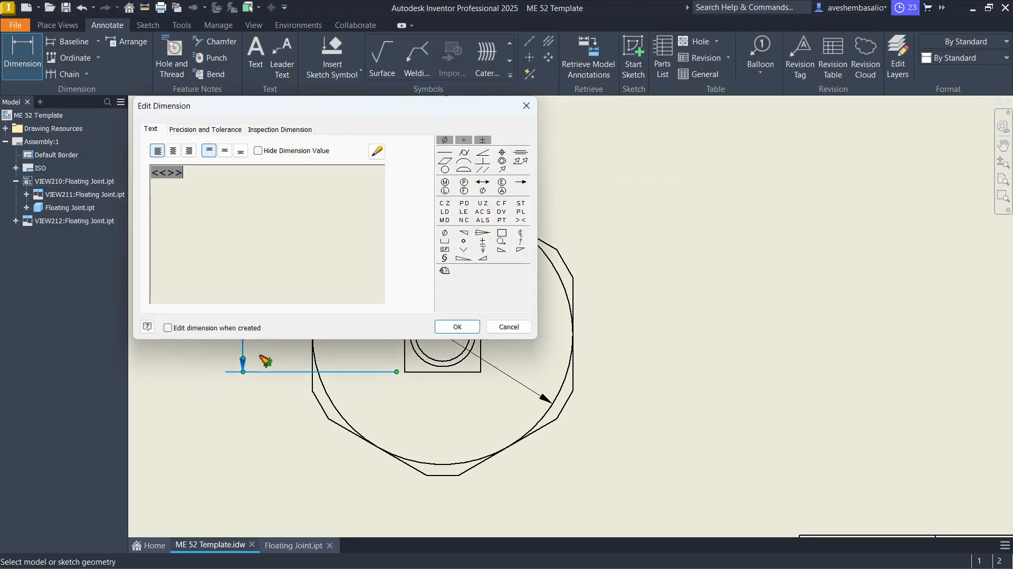
pyautogui.click(526, 105)
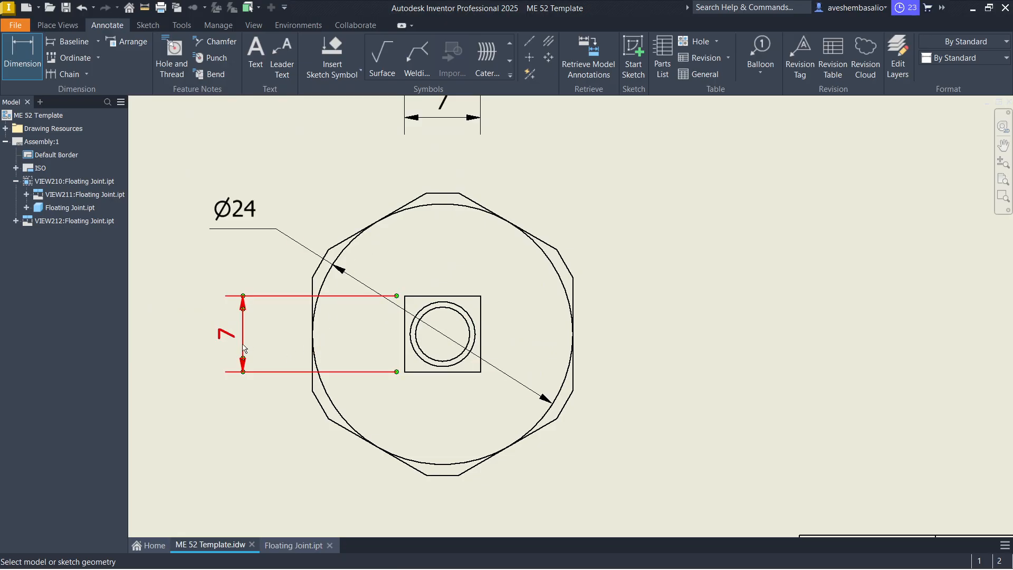
# Shift the 7 dimension further left and compare it with the wevbe.png reference
pyautogui.doubleClick(247, 348)
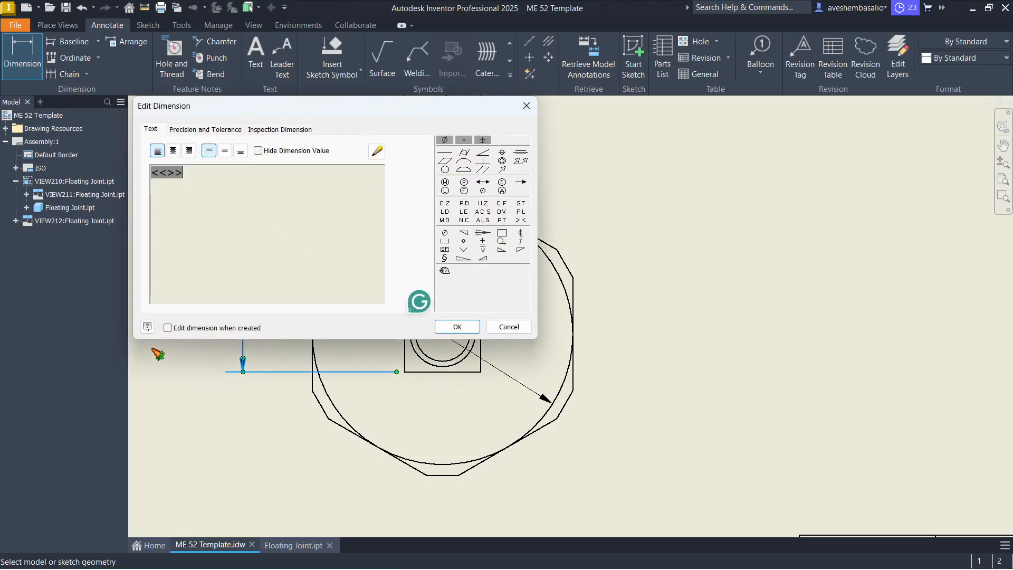
pyautogui.click(527, 106)
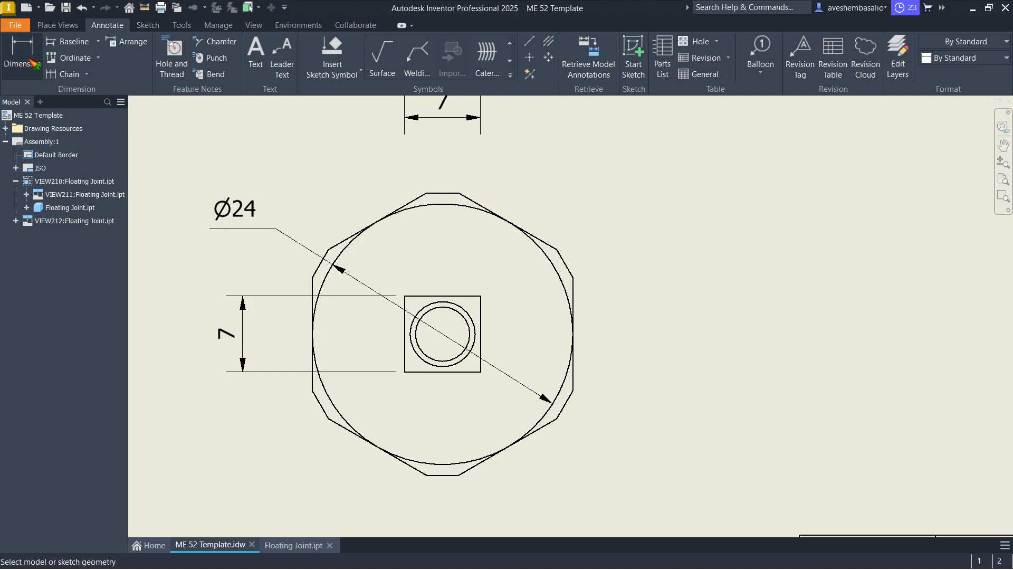
pyautogui.press('Escape')
pyautogui.moveTo(245, 338); pyautogui.dragTo(207, 339)
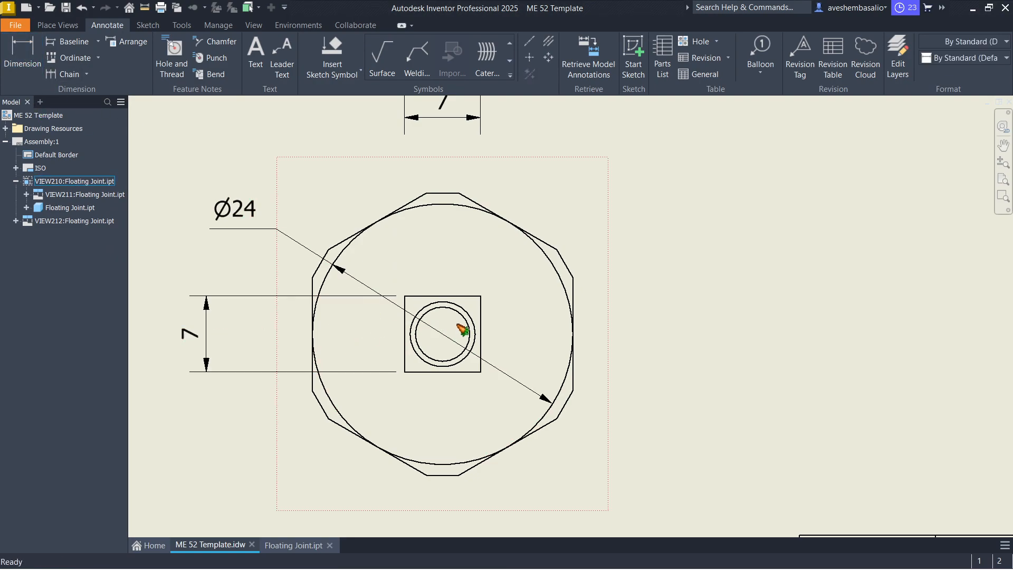
pyautogui.hotkey('alt', 'Tab')
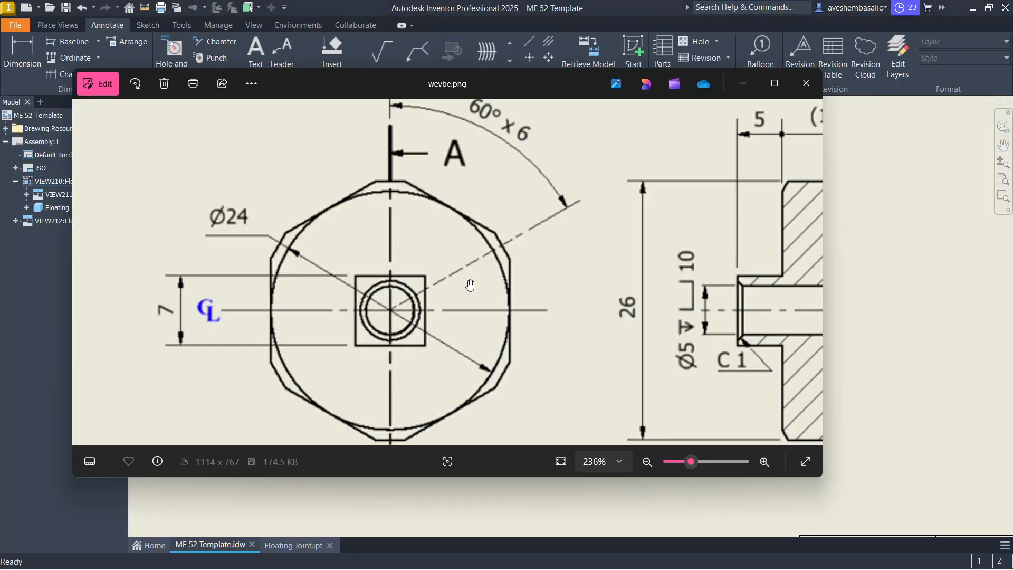
pyautogui.moveTo(470, 278); pyautogui.dragTo(459, 150)
pyautogui.moveTo(437, 236); pyautogui.dragTo(437, 449)
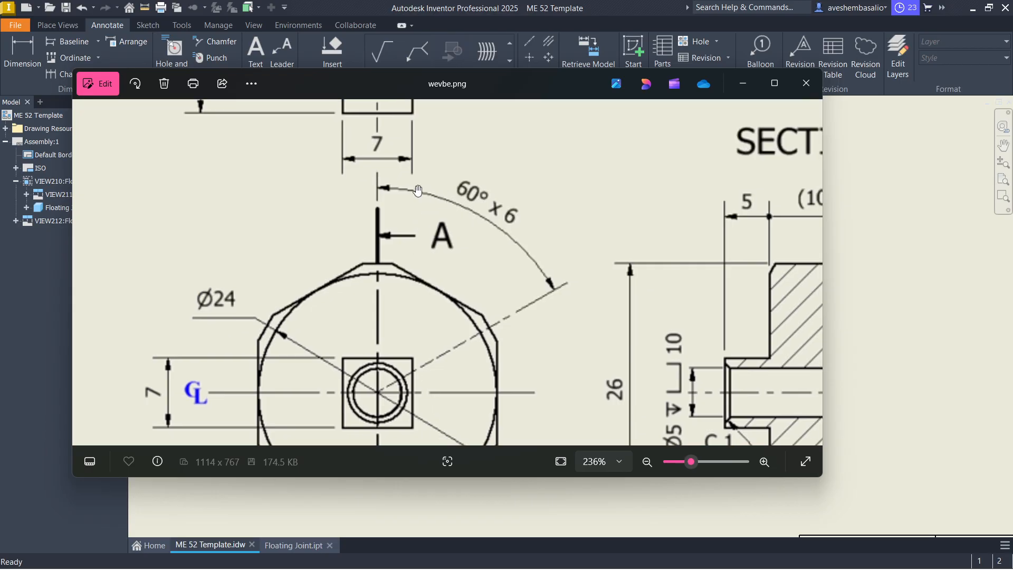
pyautogui.hotkey('alt', 'Tab')
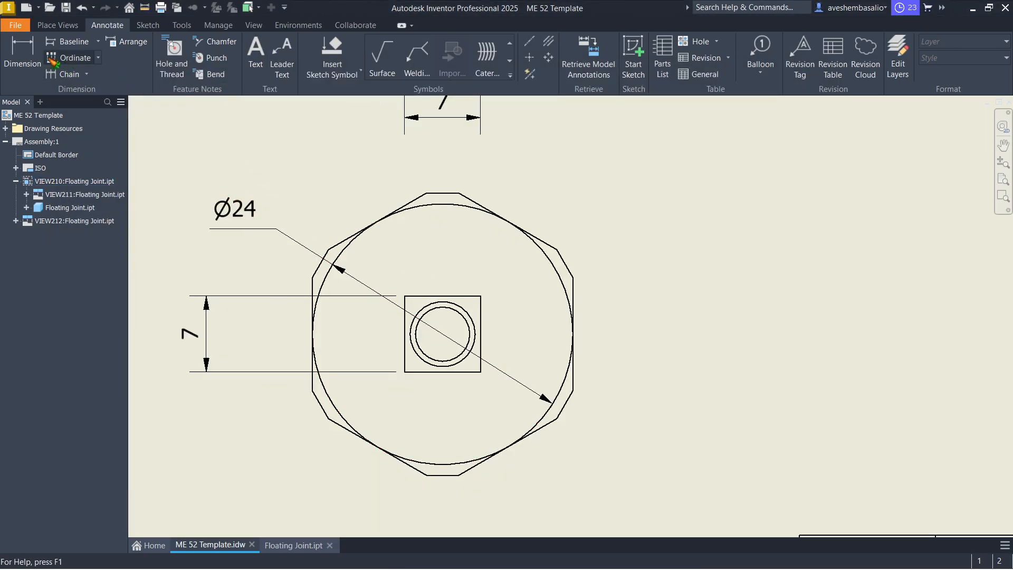
pyautogui.click(22, 53)
pyautogui.scroll(3, 441, 261)
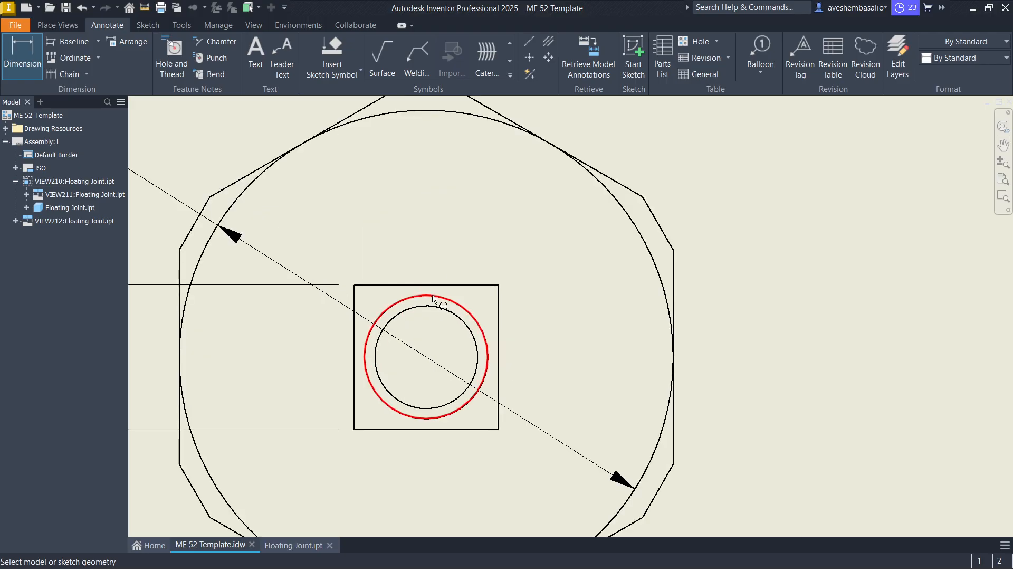
pyautogui.scroll(-2, 430, 242)
pyautogui.click(427, 174)
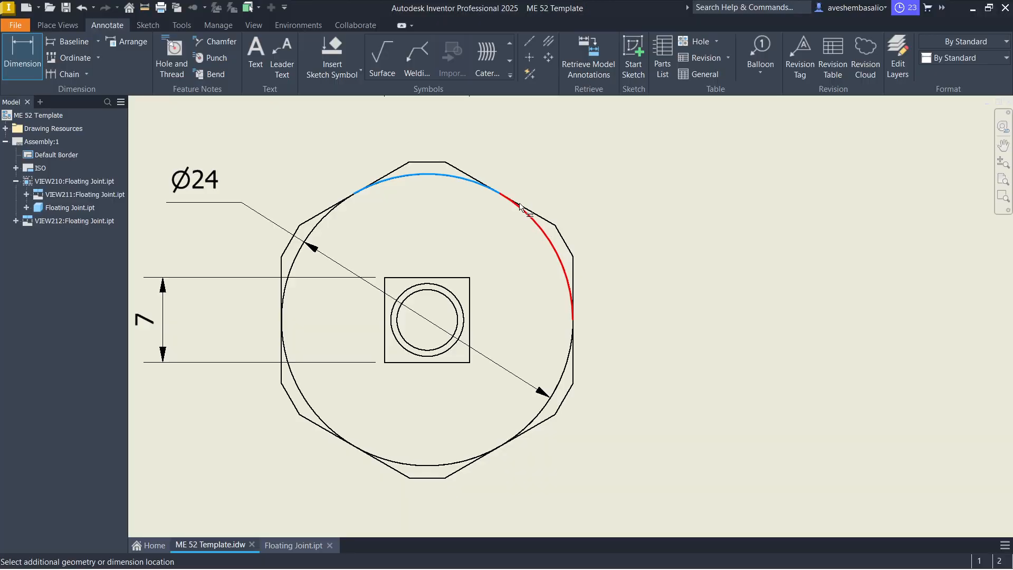
pyautogui.click(563, 243)
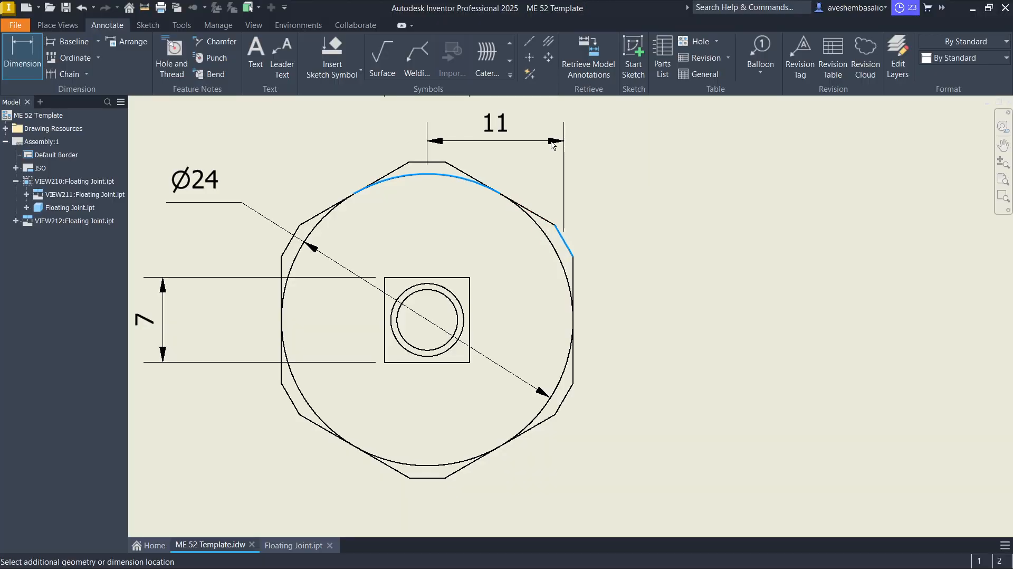
pyautogui.press('Escape')
pyautogui.press('Escape')
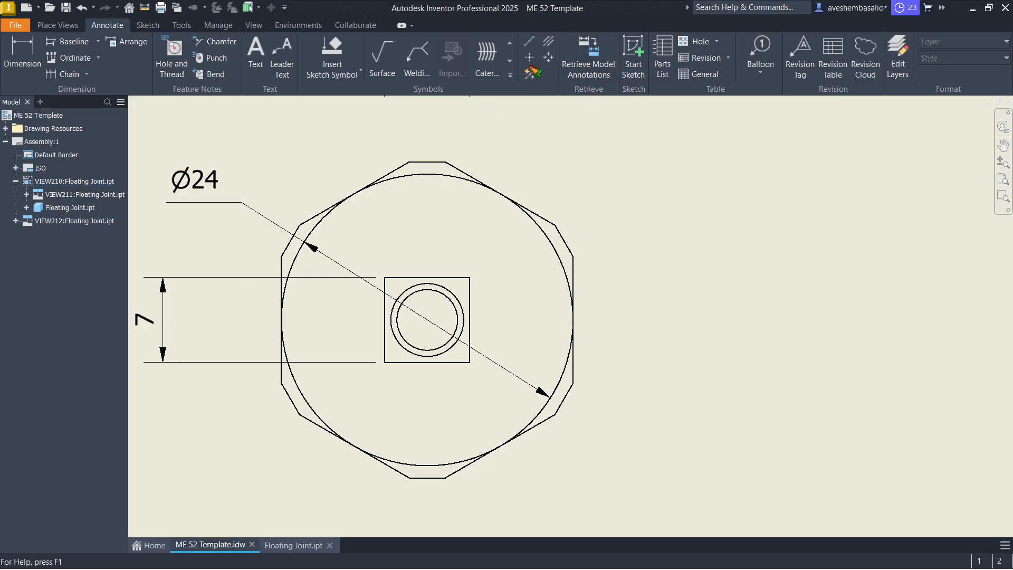
pyautogui.click(529, 58)
pyautogui.hotkey('alt', 'Tab')
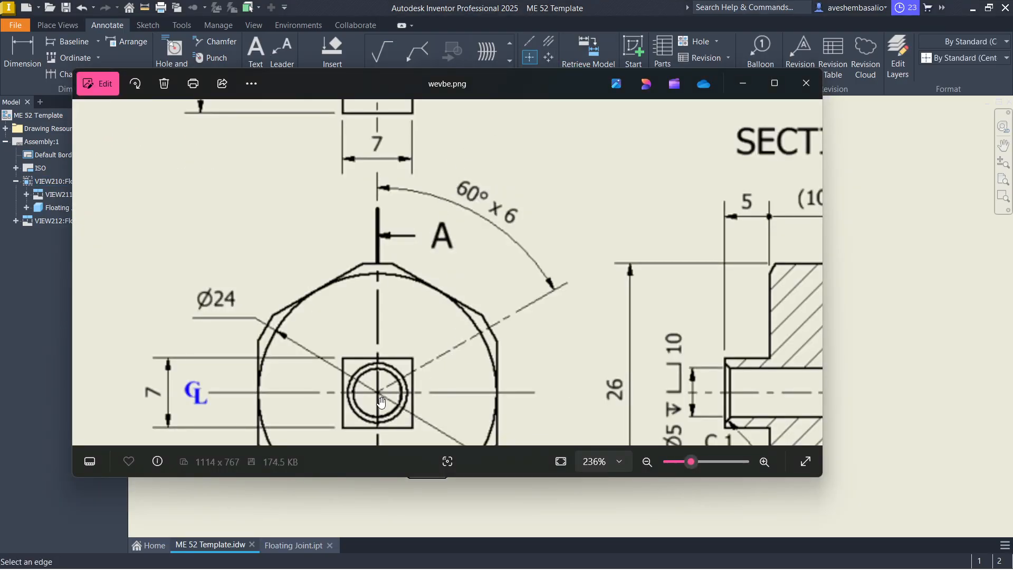
pyautogui.hotkey('alt', 'Tab')
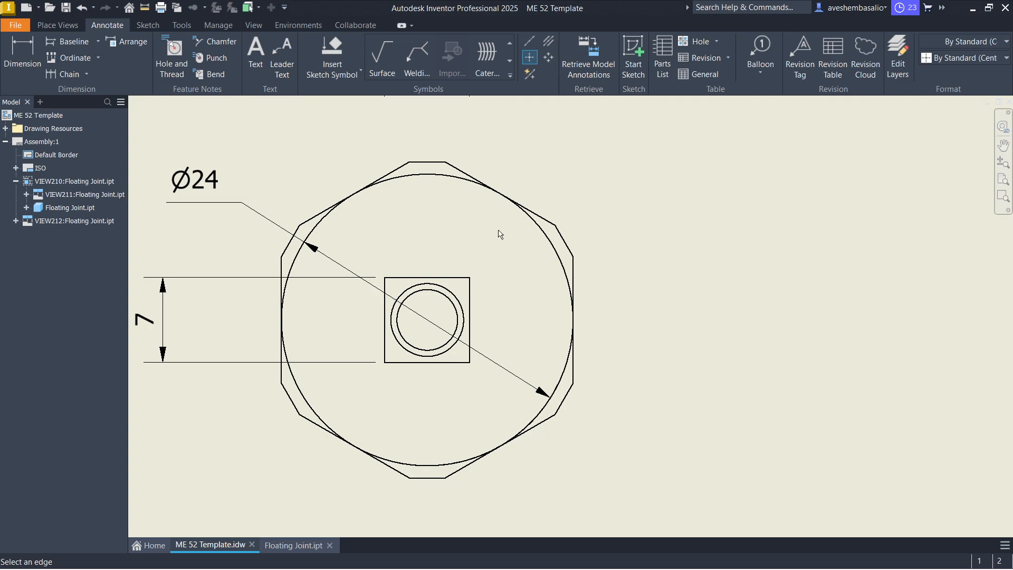
# Place a centre mark on the hexagon view's large circle and compare with the reference image
pyautogui.click(537, 223)
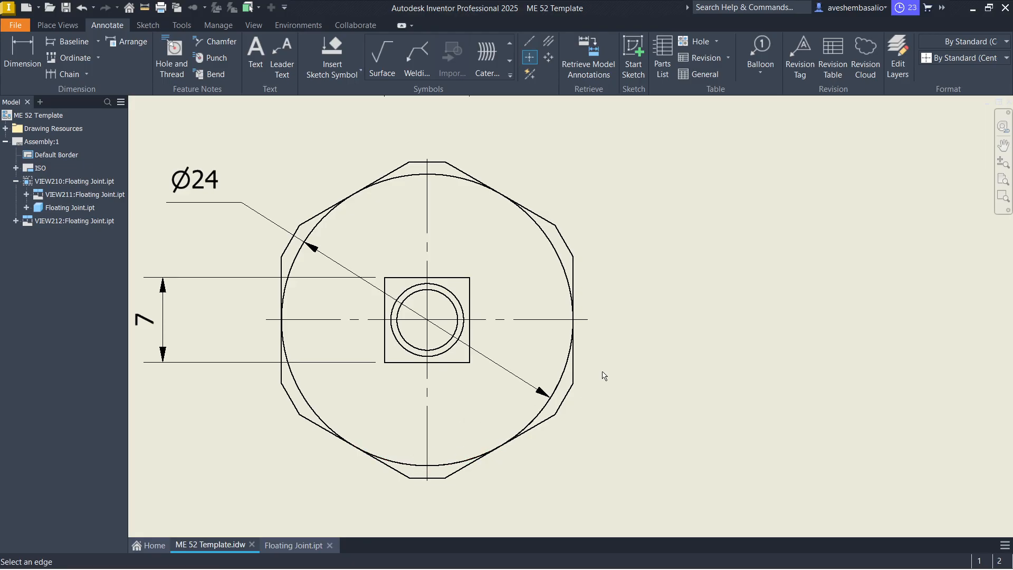
pyautogui.hotkey('alt', 'Tab')
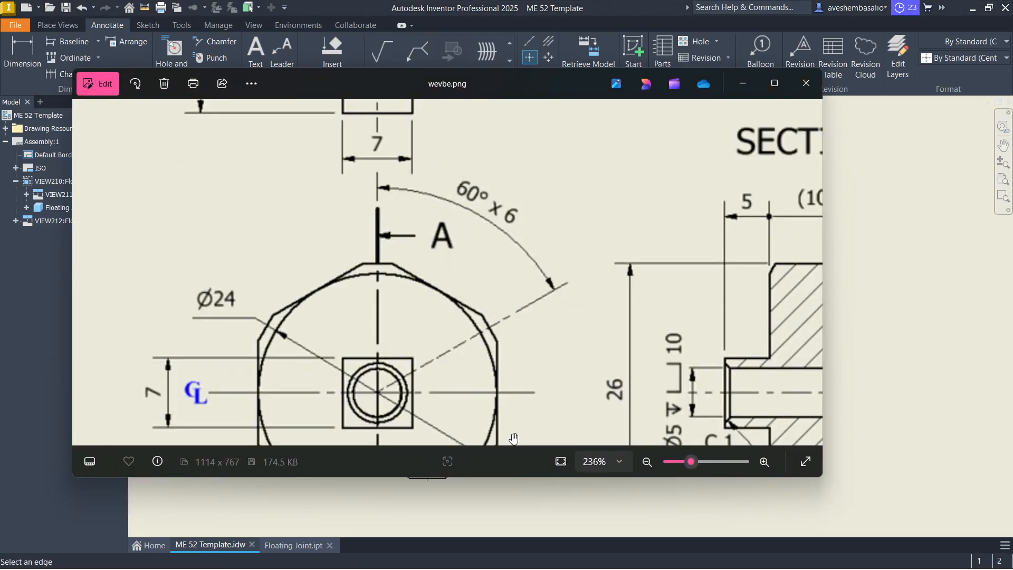
pyautogui.moveTo(513, 437); pyautogui.dragTo(556, 341)
pyautogui.hotkey('alt', 'Tab')
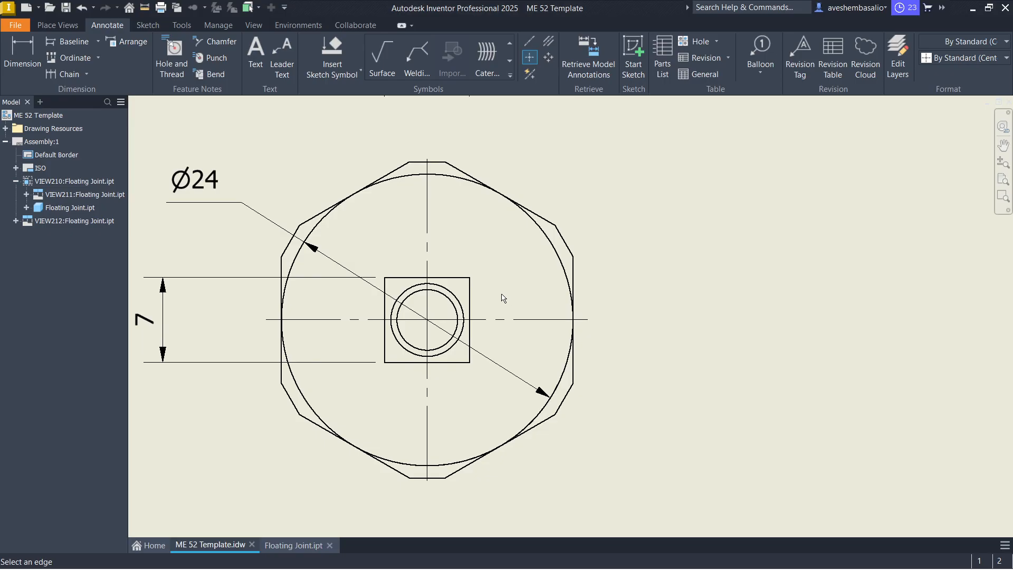
pyautogui.hotkey('alt', 'Tab')
pyautogui.hotkey('alt', 'Tab')
# Extend the horizontal centreline at both ends, then bring up the reference image
pyautogui.press('Escape')
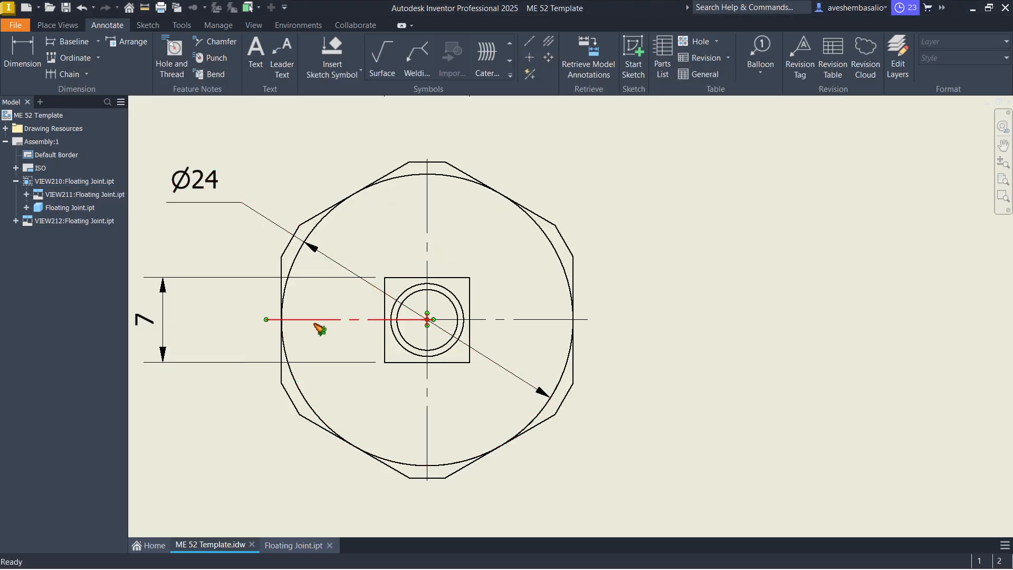
pyautogui.moveTo(266, 320); pyautogui.dragTo(220, 328)
pyautogui.moveTo(587, 319); pyautogui.dragTo(632, 330)
pyautogui.click(644, 238)
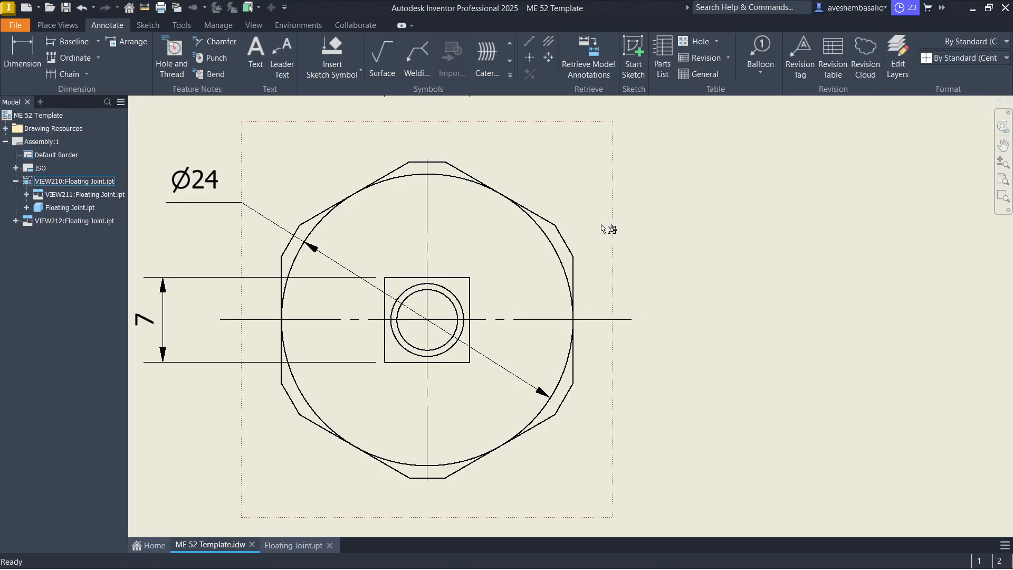
pyautogui.hotkey('alt', 'Tab')
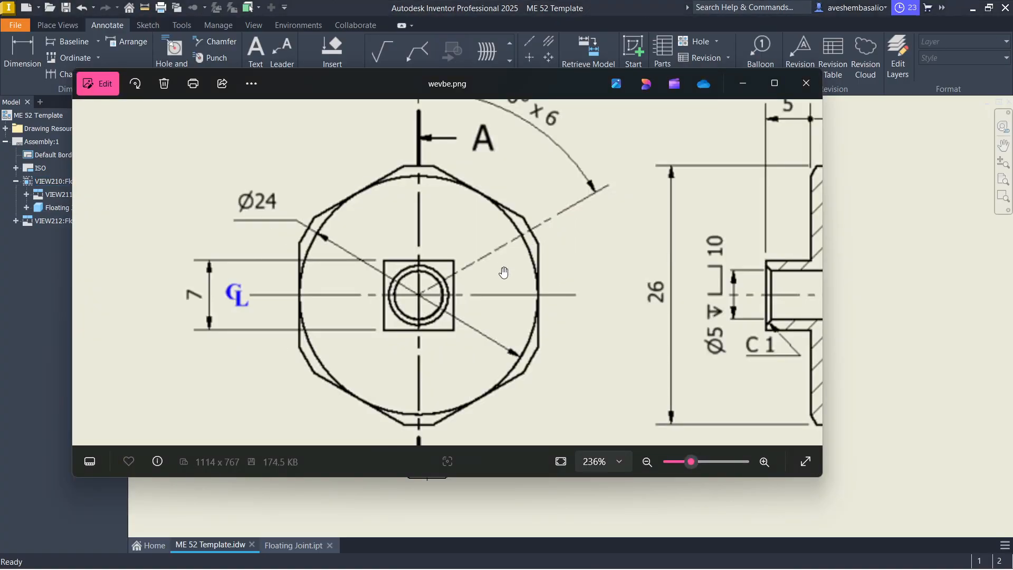
# Back in the drawing, try a dimension from the vertical centreline to the outer arc, then cancel it
pyautogui.scroll(-1, 504, 273)
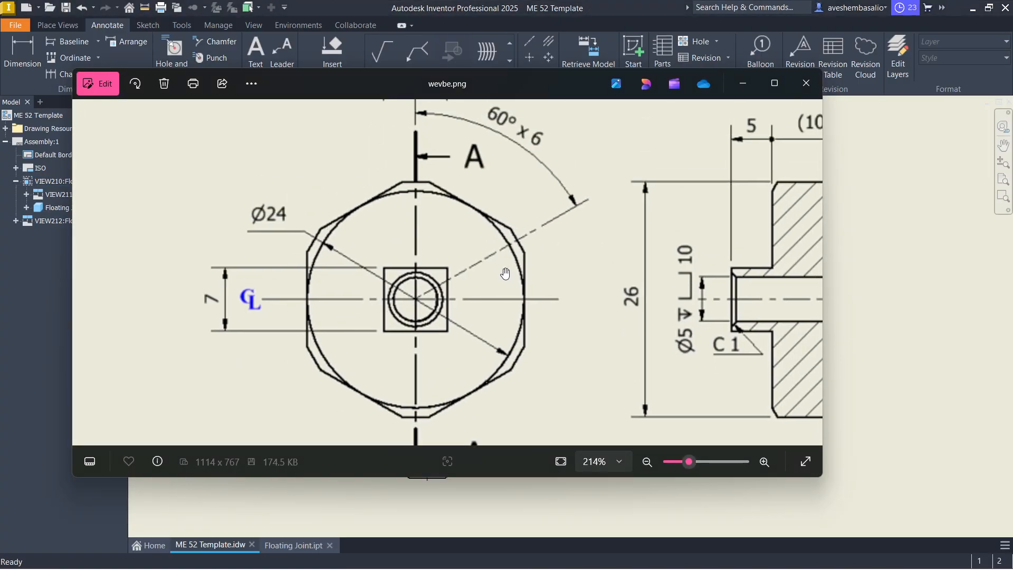
pyautogui.hotkey('alt', 'Tab')
pyautogui.scroll(3, 466, 239)
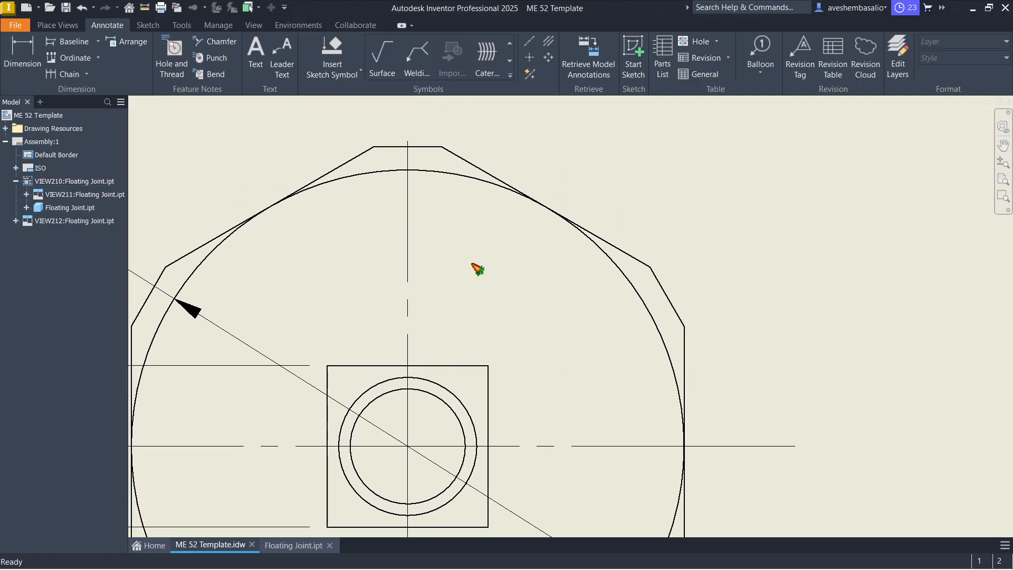
pyautogui.click(22, 53)
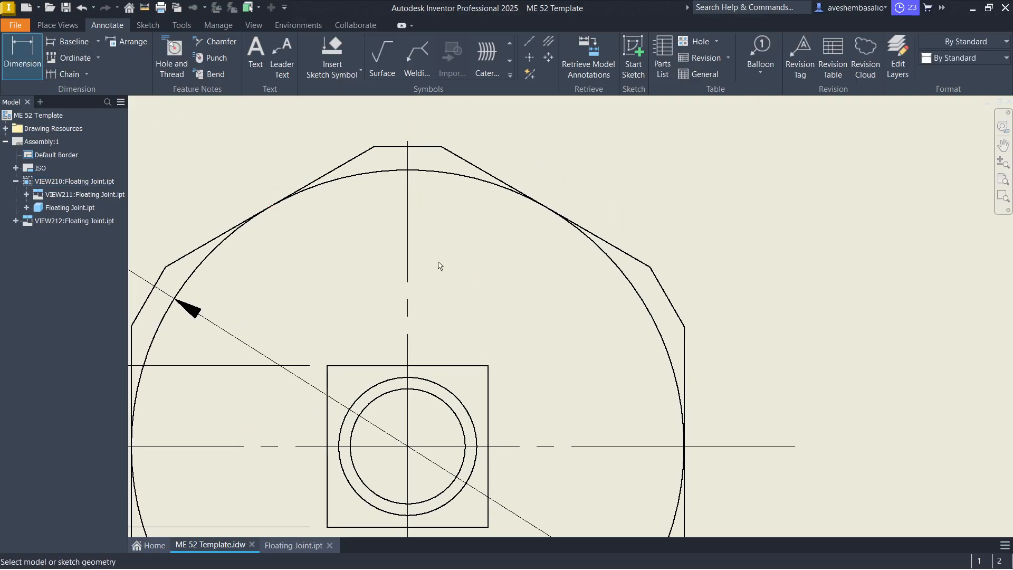
pyautogui.click(408, 323)
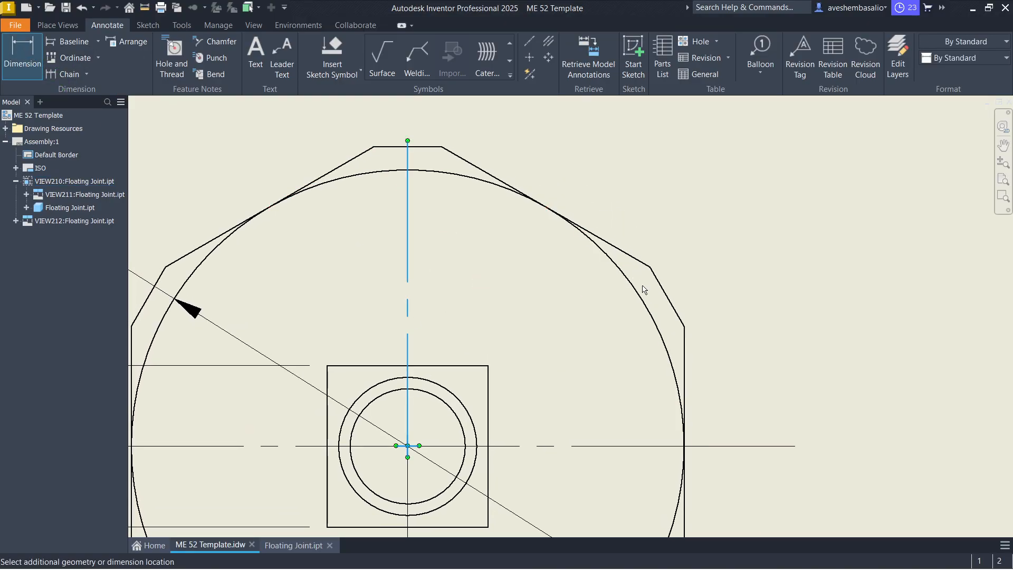
pyautogui.click(654, 302)
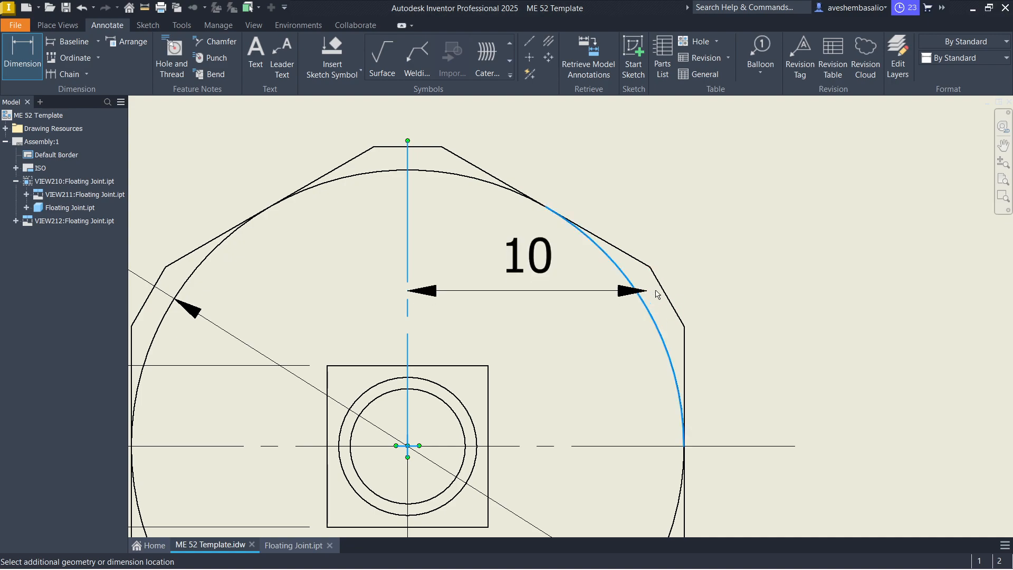
pyautogui.press('Escape')
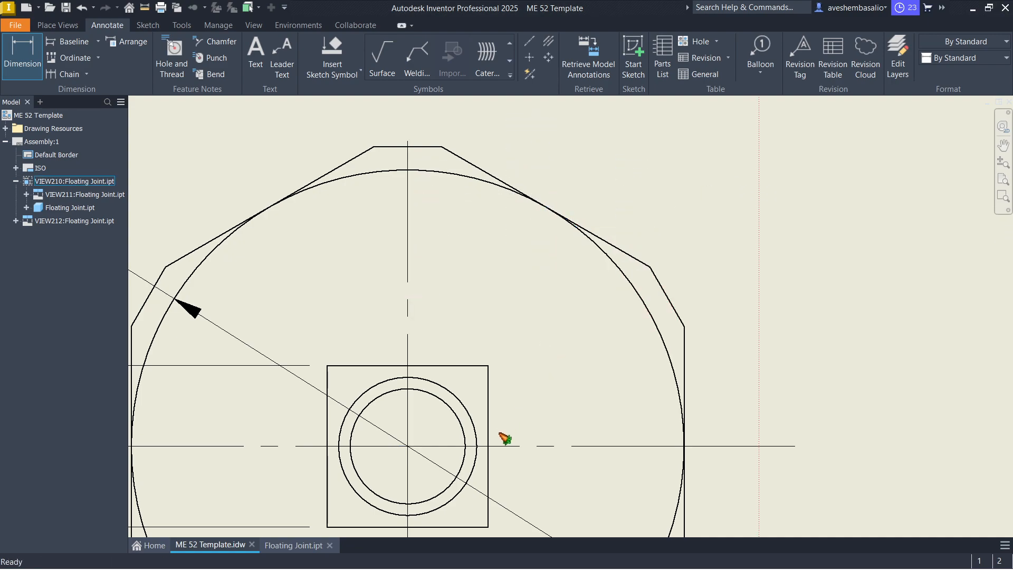
# Zoom in on the hexagon view and select it from its shortcut menu
pyautogui.moveTo(500, 434); pyautogui.dragTo(578, 315, button='middle')
pyautogui.press('Escape')
pyautogui.scroll(5, 511, 338)
pyautogui.rightClick(497, 197)
pyautogui.click(522, 215)
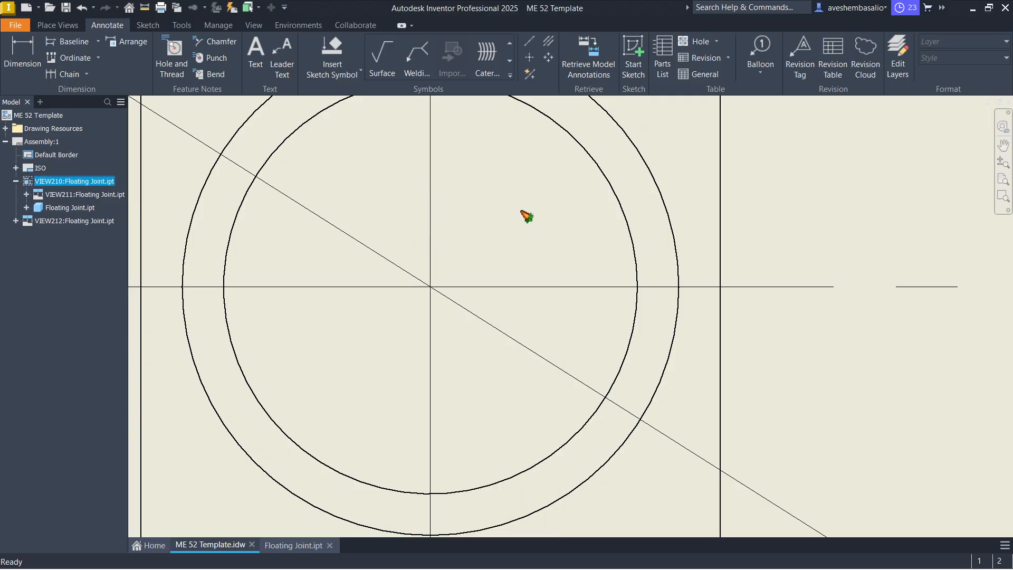
# Start a sketch on the hexagon view and draw a short line up-right from the circle centre
pyautogui.click(641, 59)
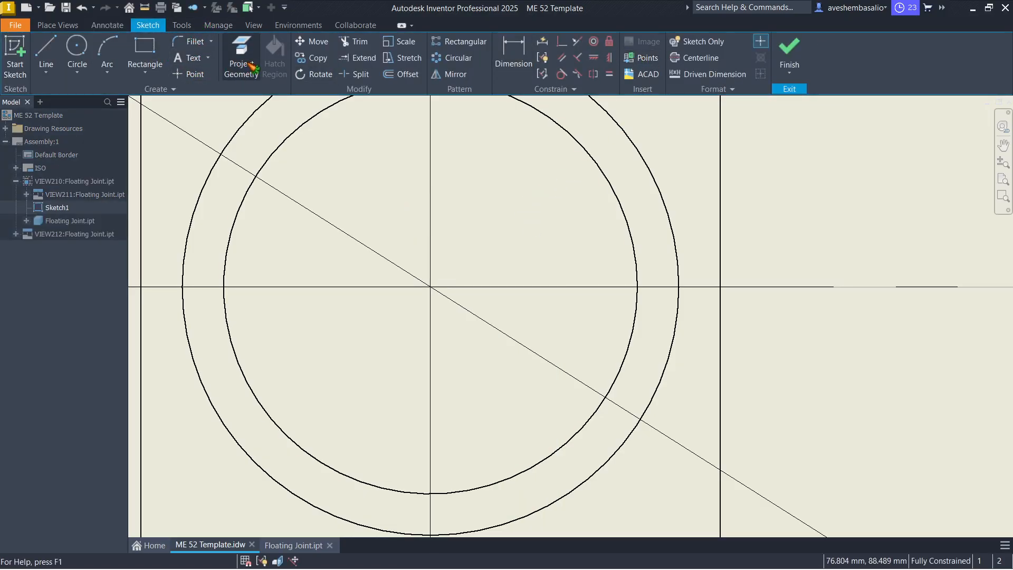
pyautogui.click(46, 55)
pyautogui.scroll(5, 441, 310)
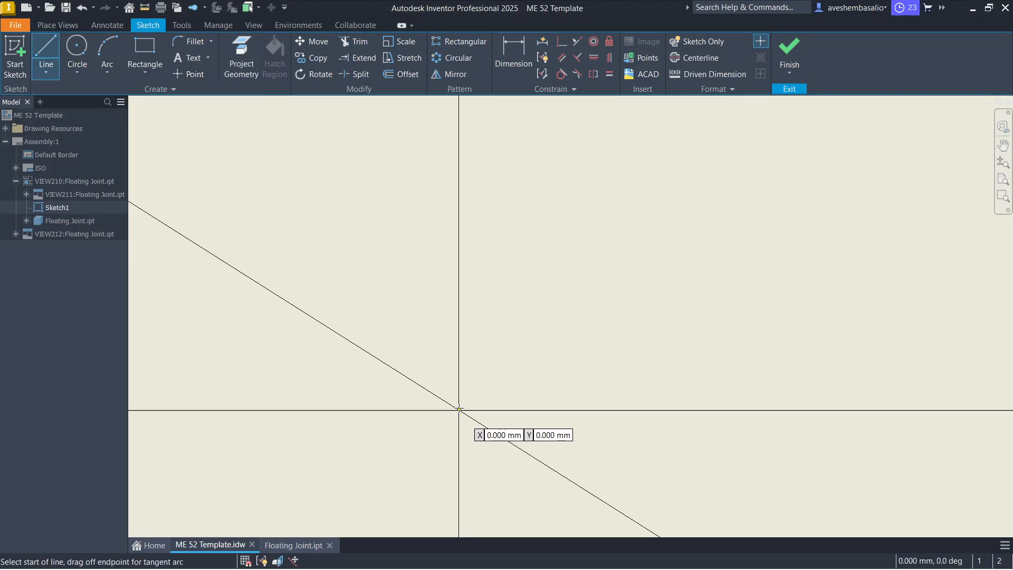
pyautogui.click(458, 410)
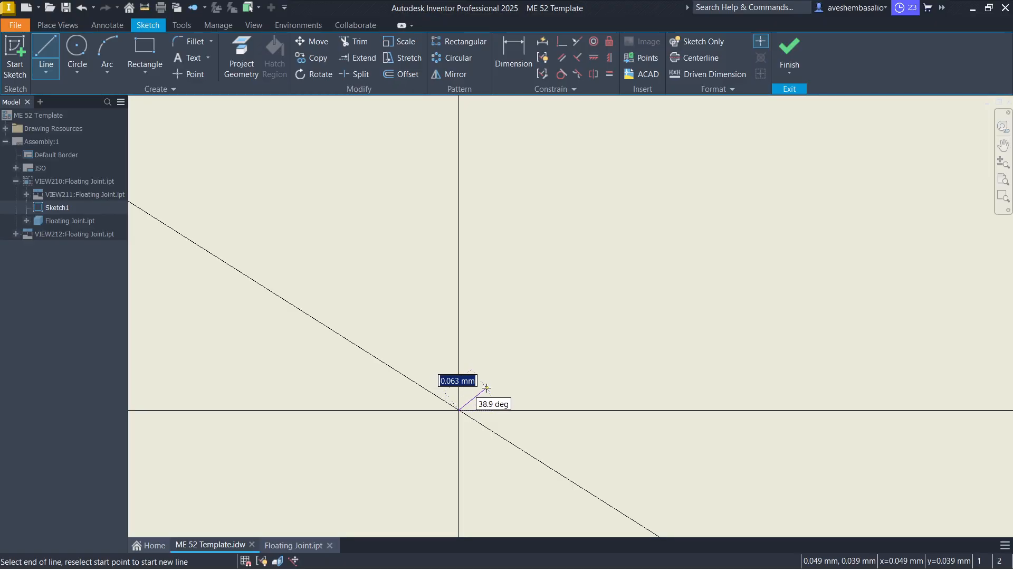
pyautogui.click(489, 390)
pyautogui.press('Escape')
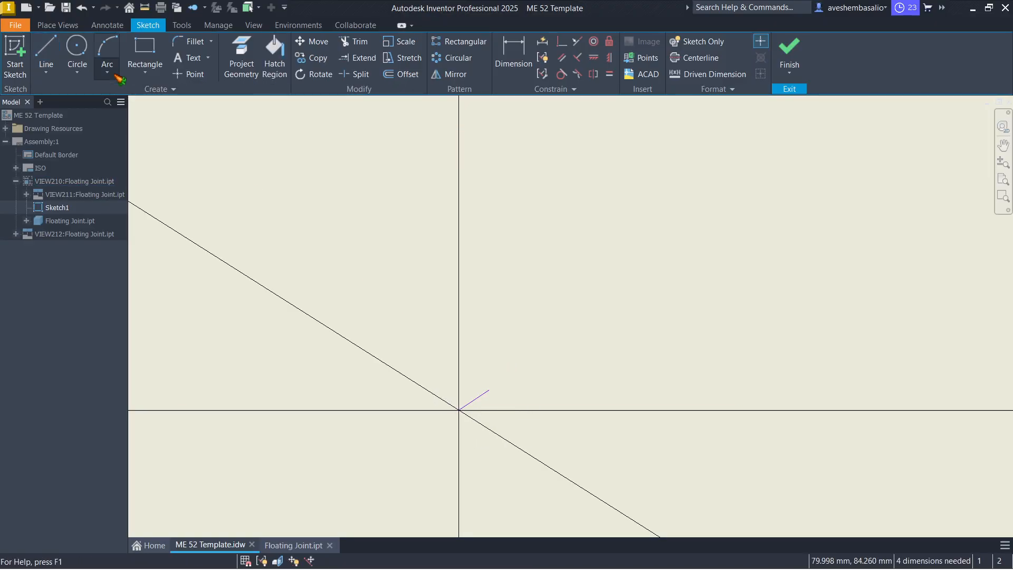
# Make several trial attempts at dimensioning the short line, cancelling each one
pyautogui.press('d')
pyautogui.press('Escape')
pyautogui.click(513, 62)
pyautogui.click(487, 398)
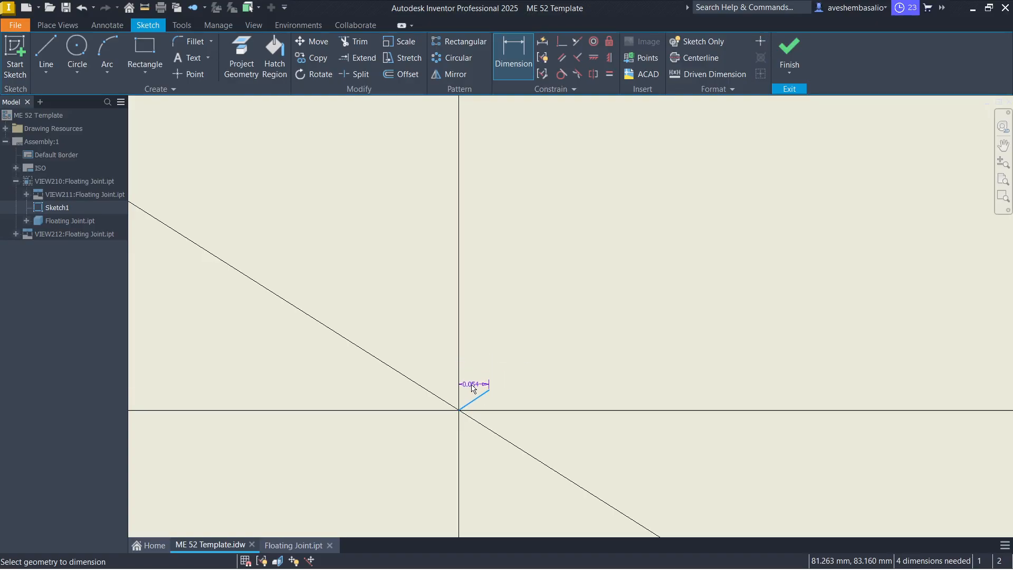
pyautogui.press('Escape')
pyautogui.press('l')
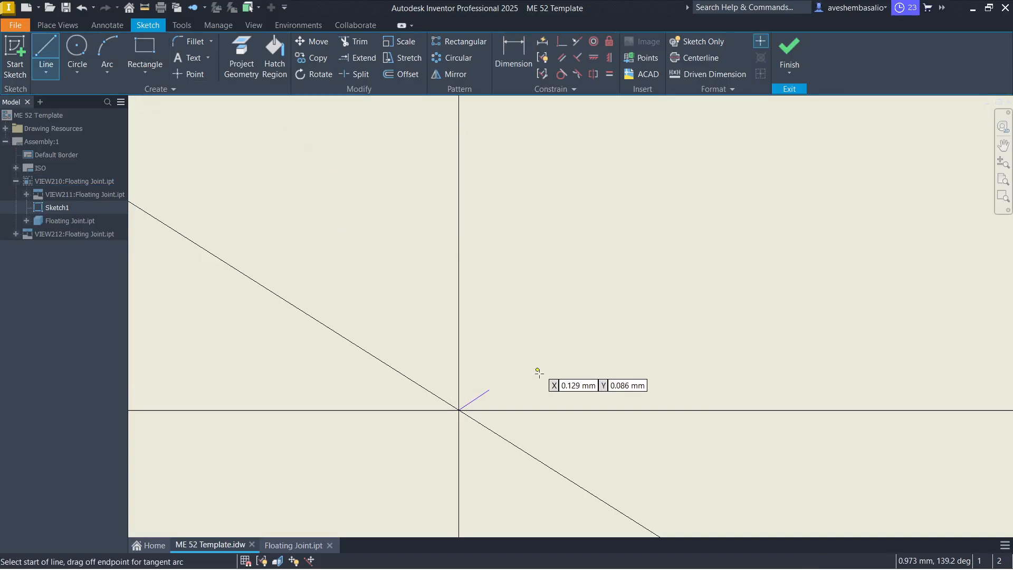
pyautogui.click(460, 409)
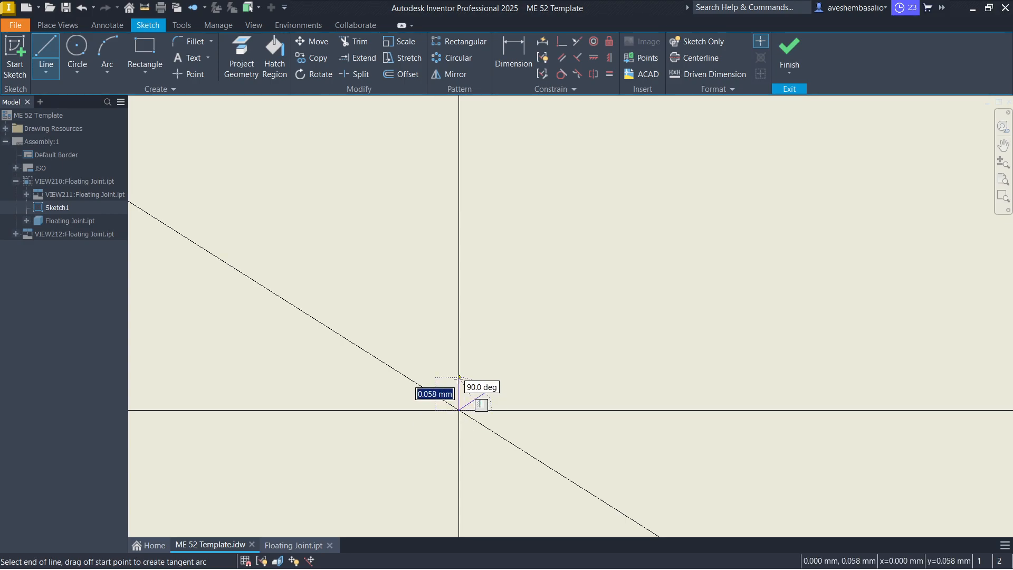
pyautogui.press('Escape')
pyautogui.click(514, 55)
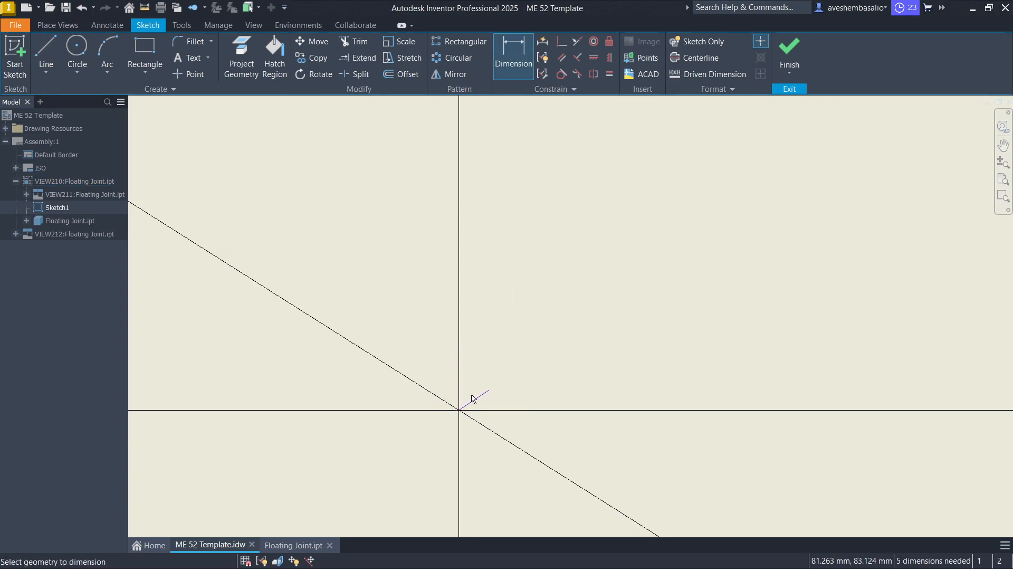
pyautogui.click(481, 394)
pyautogui.press('Escape')
pyautogui.press('d')
pyautogui.scroll(5, 486, 373)
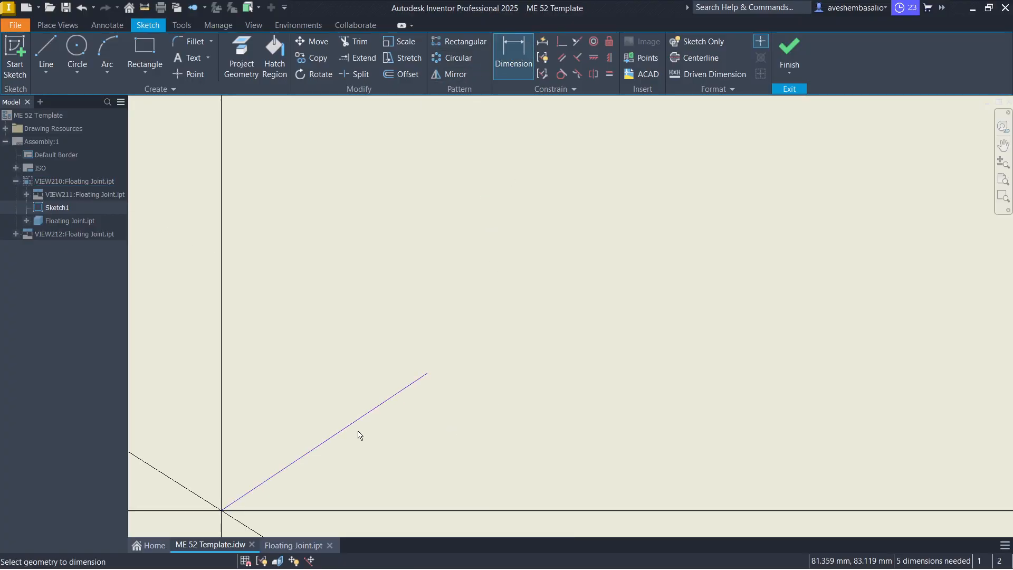
# Dimension the line 60° from the vertical axis and finish the sketch
pyautogui.click(223, 386)
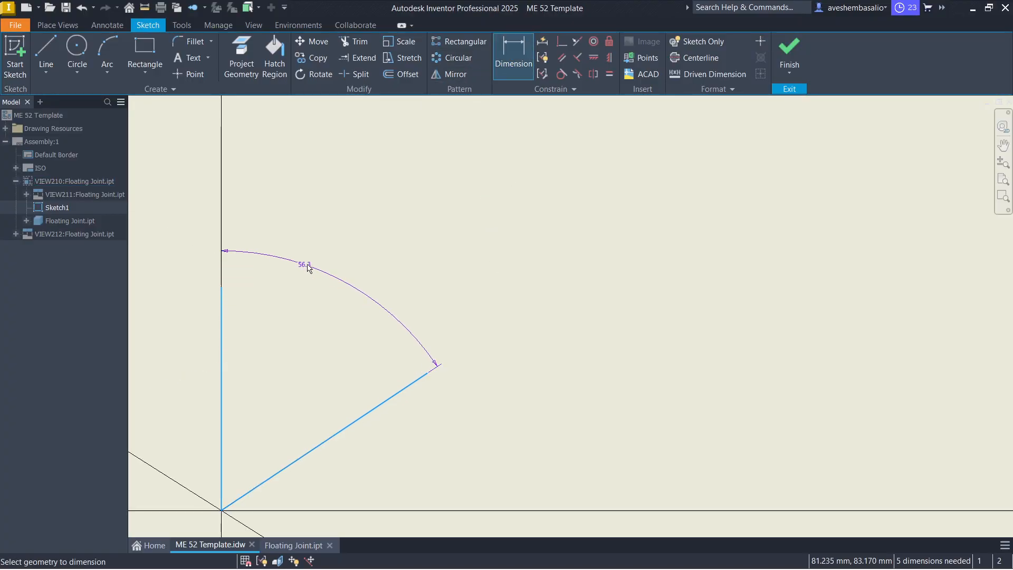
pyautogui.click(323, 310)
pyautogui.write('60')
pyautogui.click(369, 358)
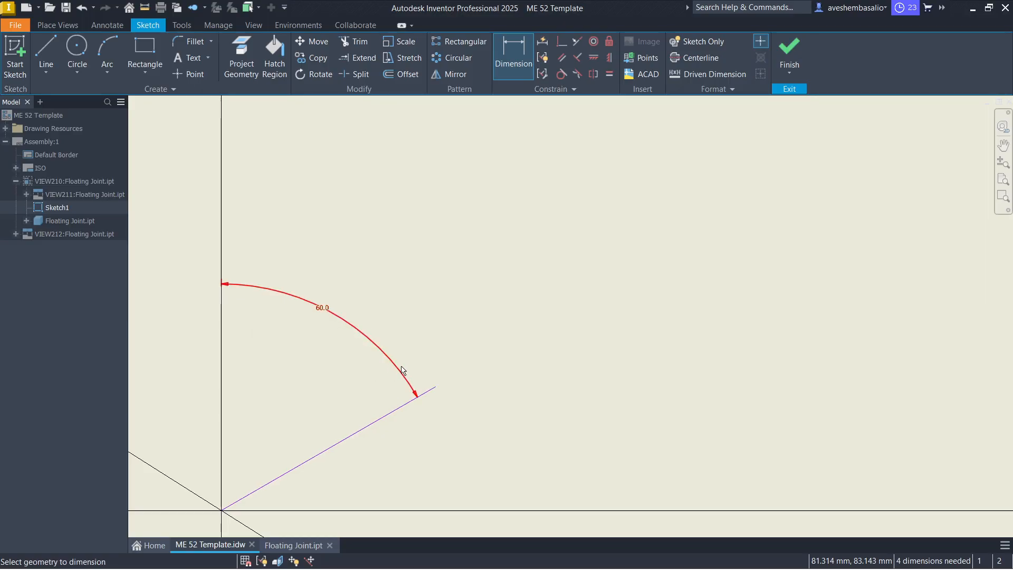
pyautogui.scroll(-5, 446, 362)
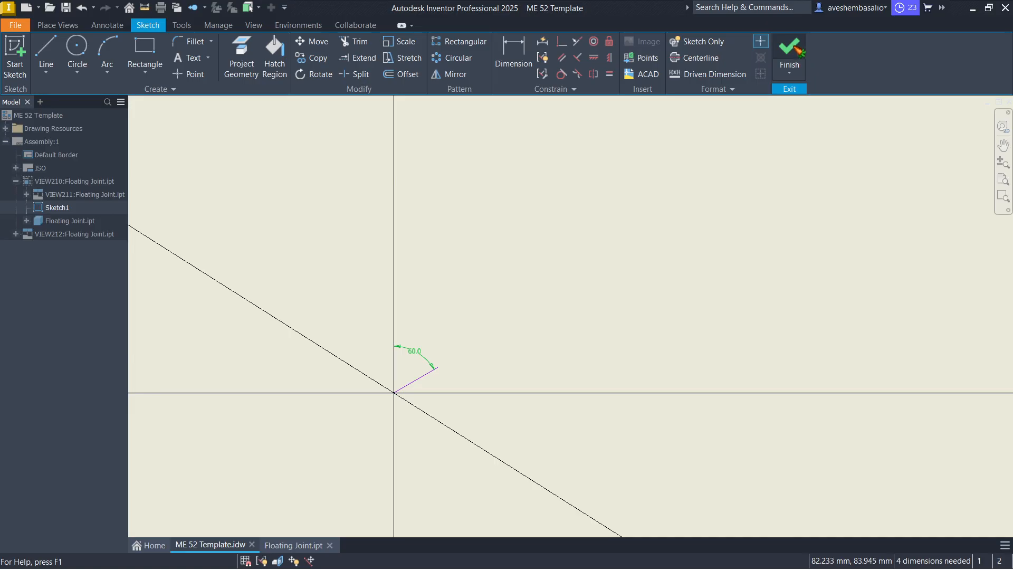
pyautogui.click(790, 53)
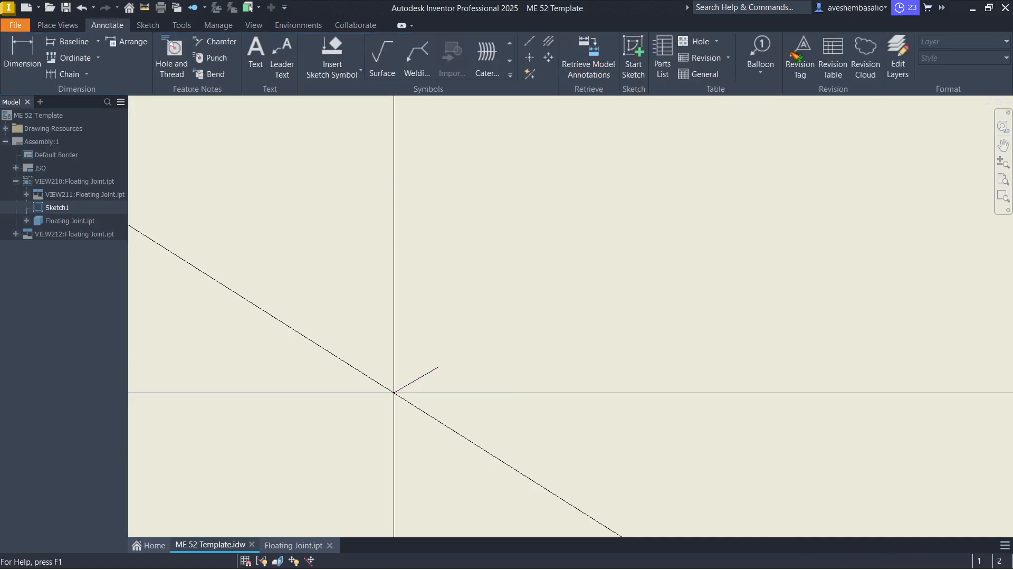
# Begin an angle dimension on the hexagonal end view by picking its vertical centreline
pyautogui.click(23, 53)
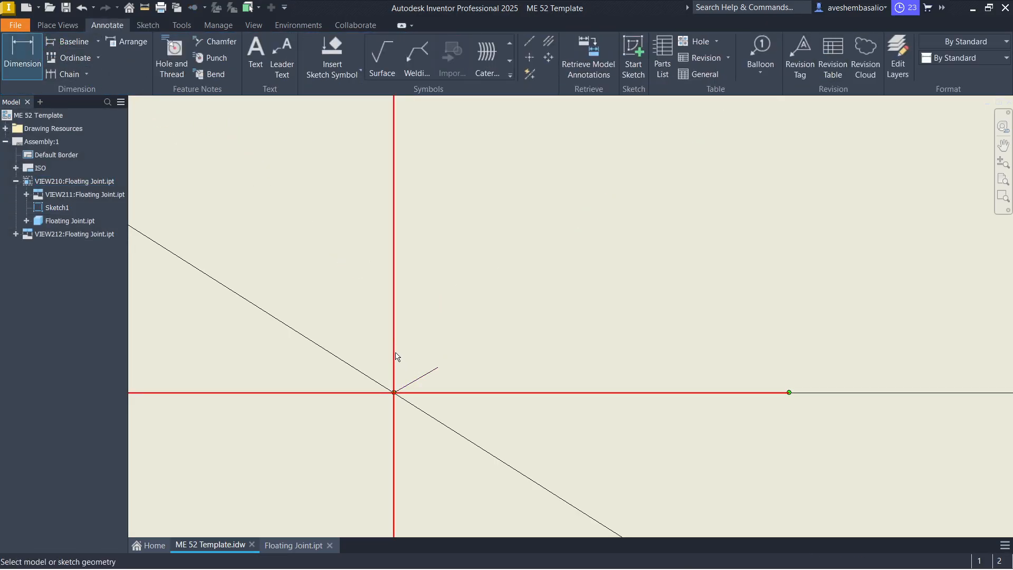
pyautogui.scroll(-5, 402, 332)
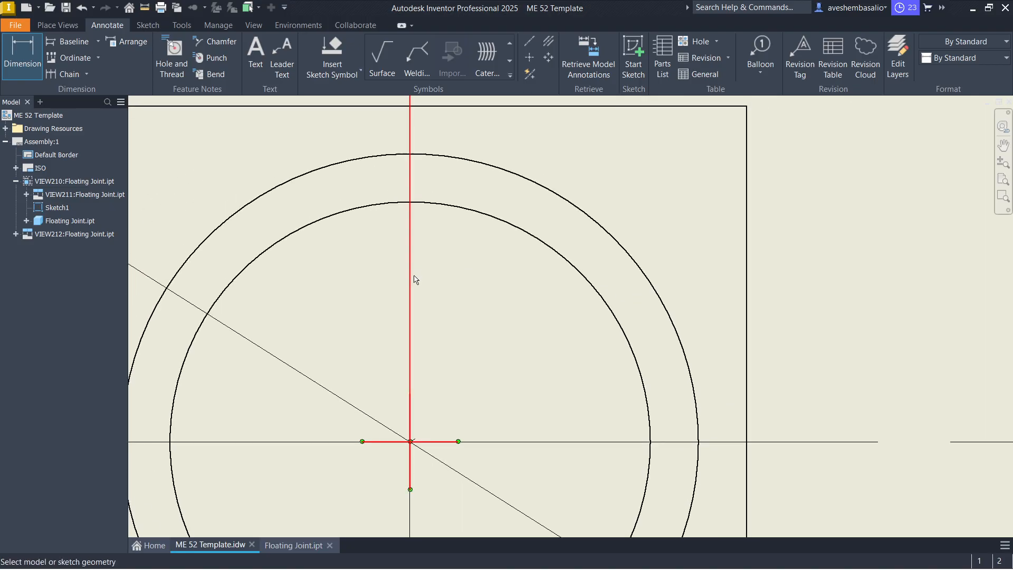
pyautogui.press('Escape')
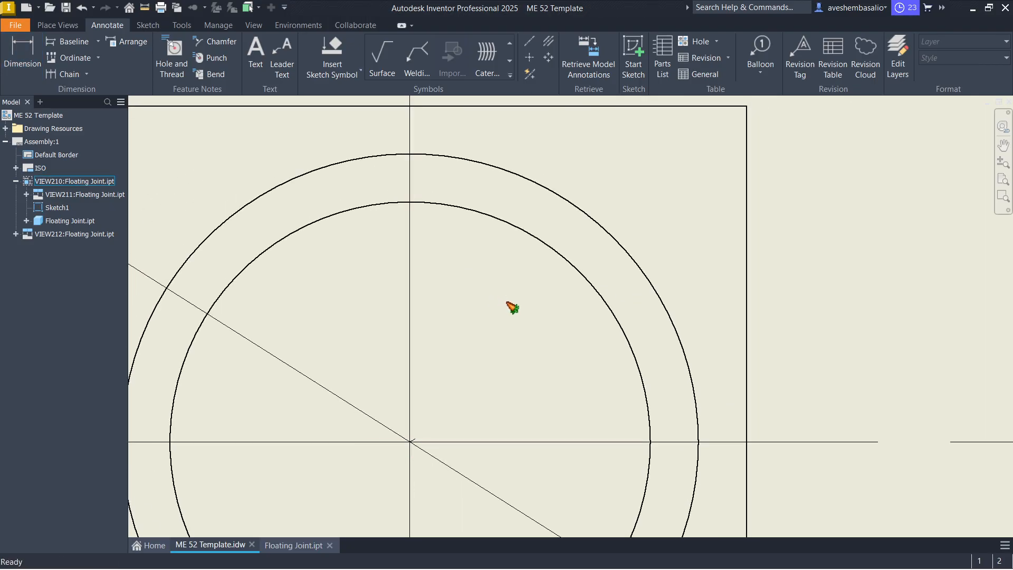
pyautogui.rightClick(507, 302)
pyautogui.press('Escape')
pyautogui.click(22, 52)
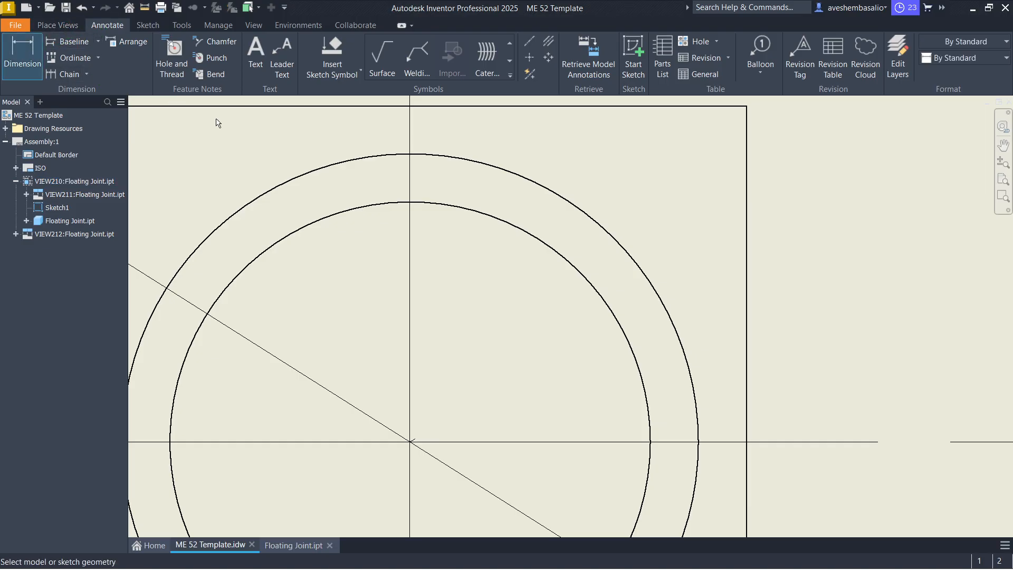
pyautogui.scroll(3, 412, 441)
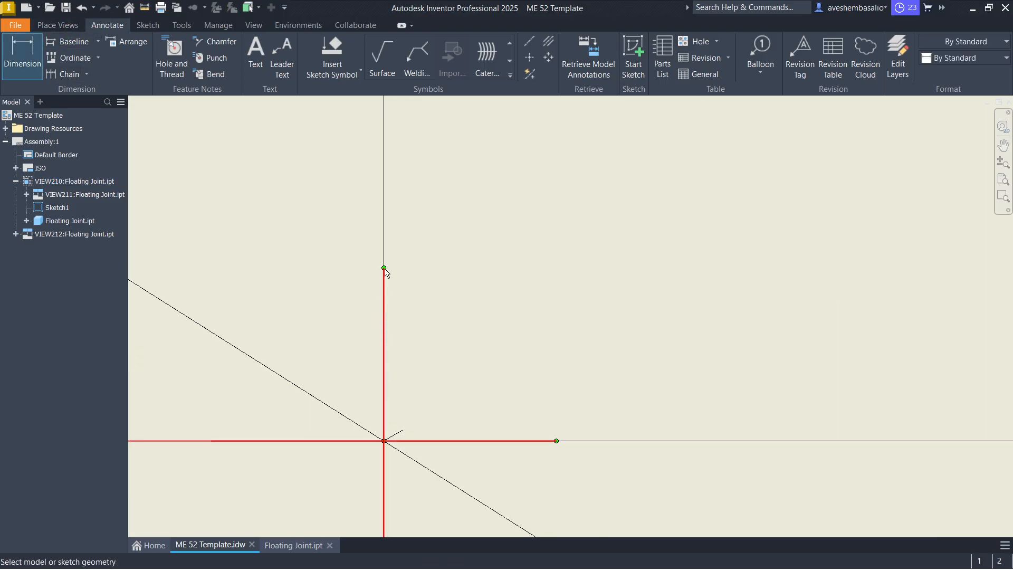
pyautogui.click(387, 220)
pyautogui.scroll(3, 404, 437)
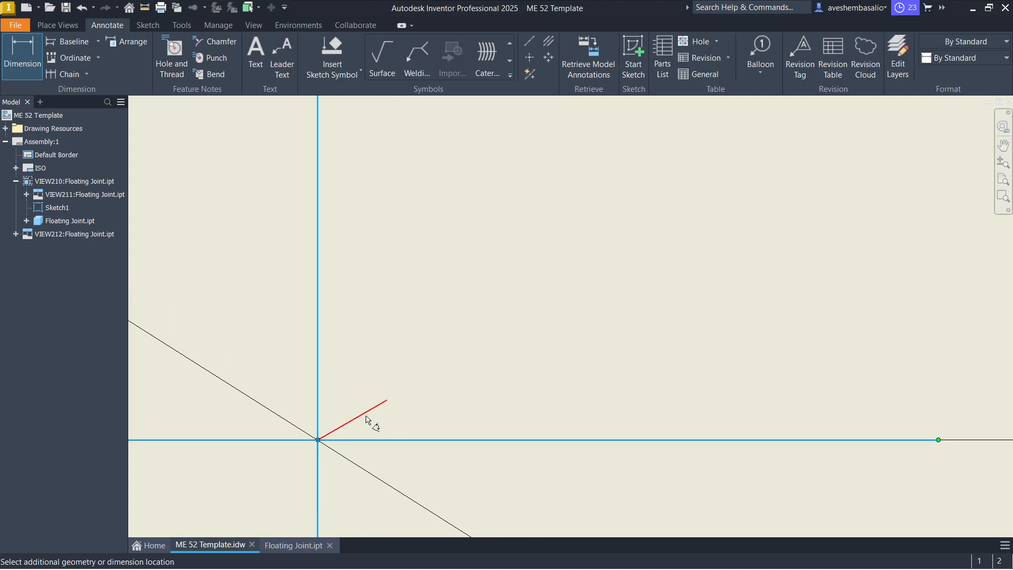
pyautogui.scroll(-5, 468, 290)
pyautogui.scroll(-5, 551, 246)
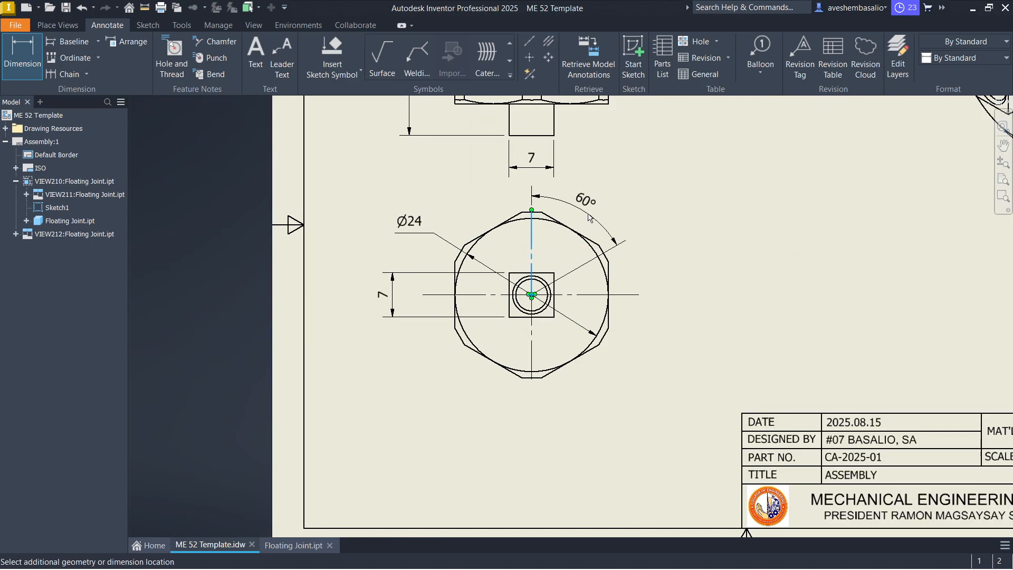
# Place the 60° angle dimension above the hexagon, comparing against the reference image
pyautogui.hotkey('alt', 'Tab')
pyautogui.hotkey('alt', 'Tab')
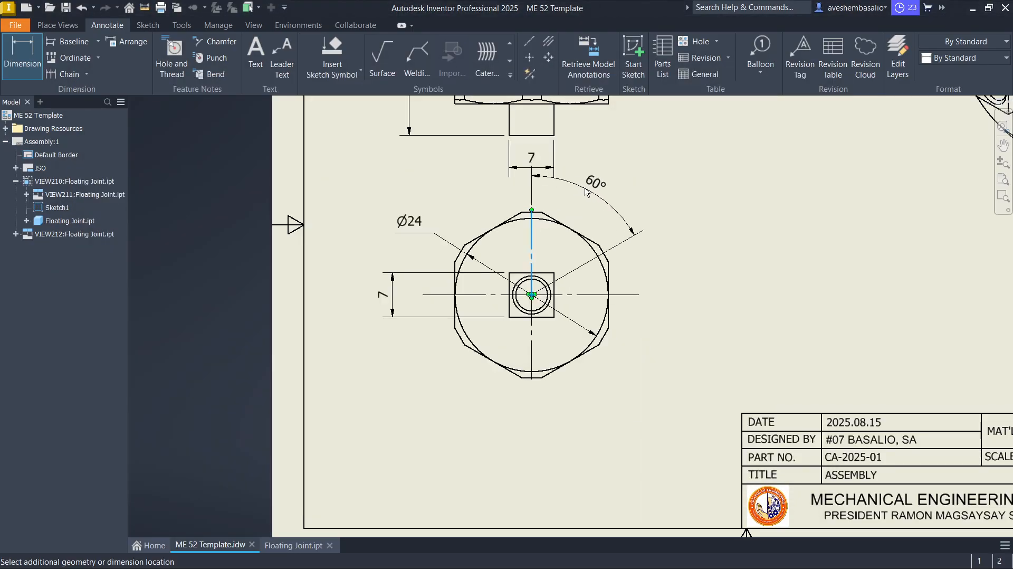
pyautogui.click(595, 201)
pyautogui.hotkey('alt', 'Tab')
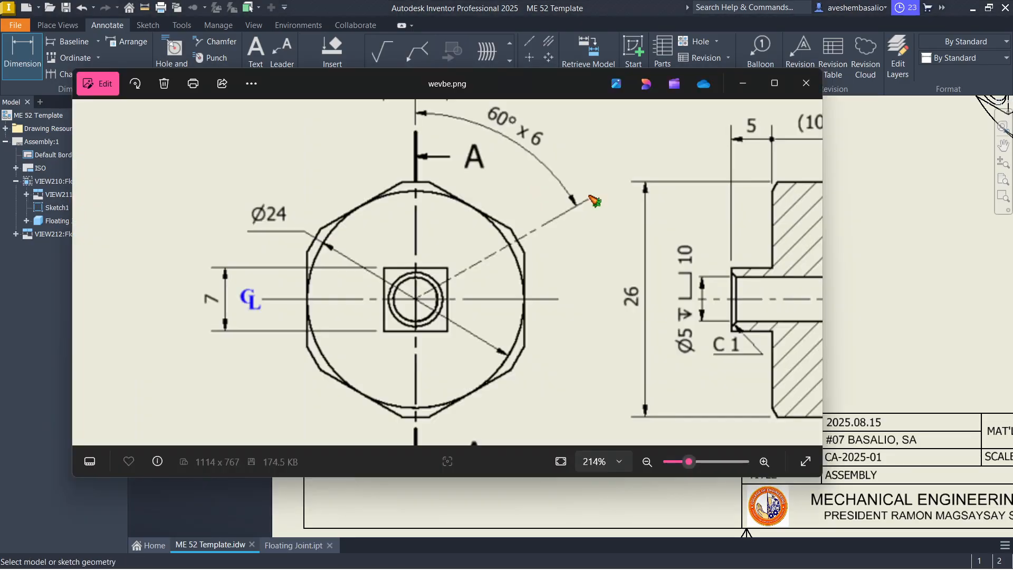
pyautogui.moveTo(590, 199); pyautogui.dragTo(609, 299)
pyautogui.hotkey('alt', 'Tab')
pyautogui.moveTo(608, 210); pyautogui.dragTo(615, 257, button='middle')
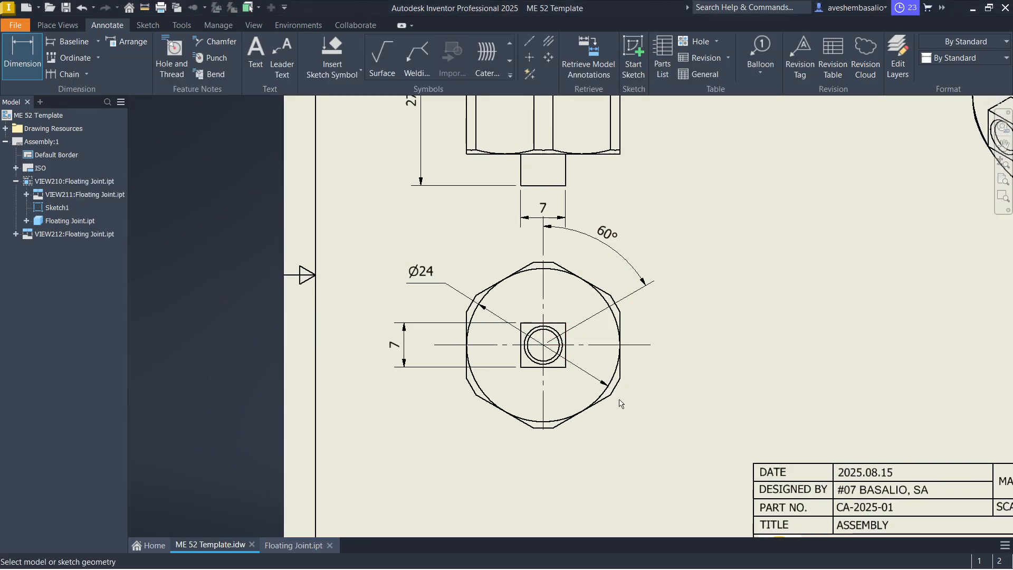
pyautogui.press('Escape')
# Move the hexagonal end view slightly down and bring up the reference image
pyautogui.click(639, 375)
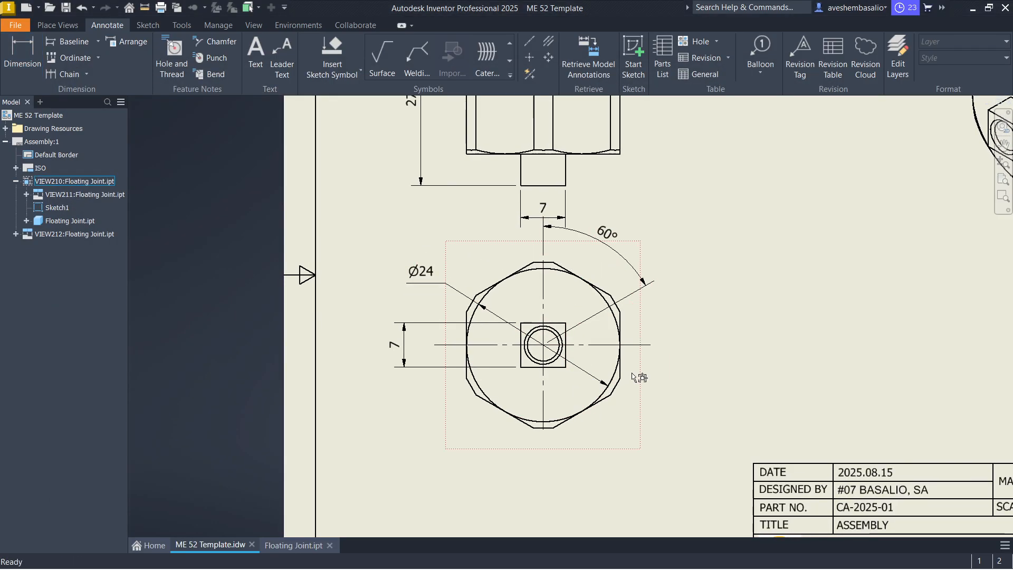
pyautogui.moveTo(640, 373); pyautogui.dragTo(643, 382)
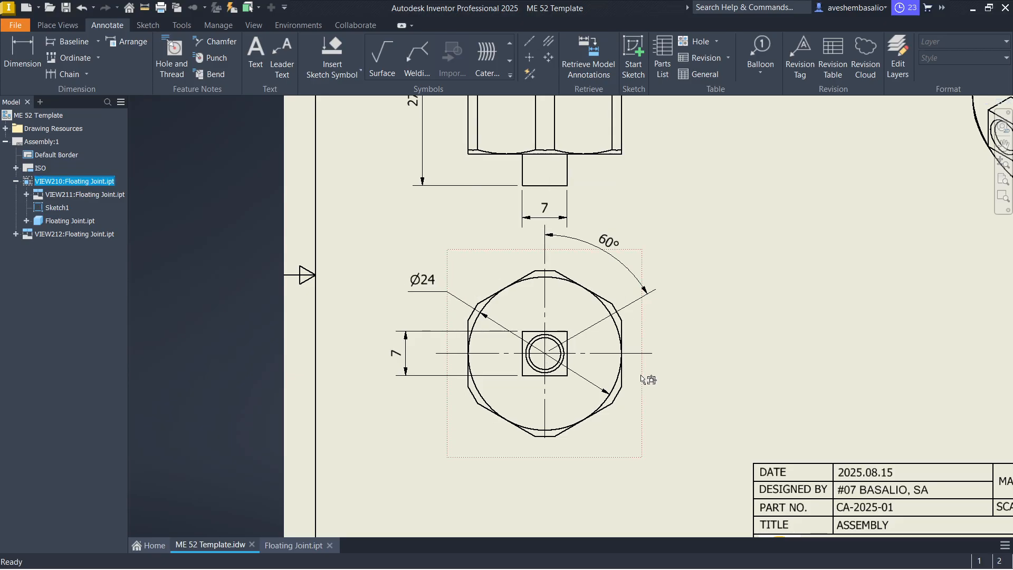
pyautogui.click(713, 361)
pyautogui.hotkey('alt', 'Tab')
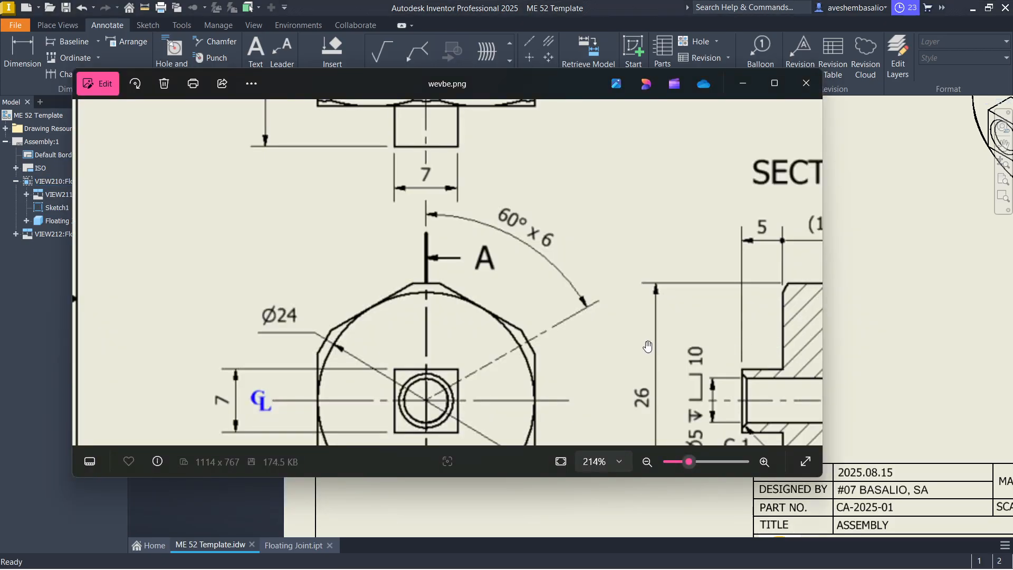
pyautogui.scroll(-1, 596, 317)
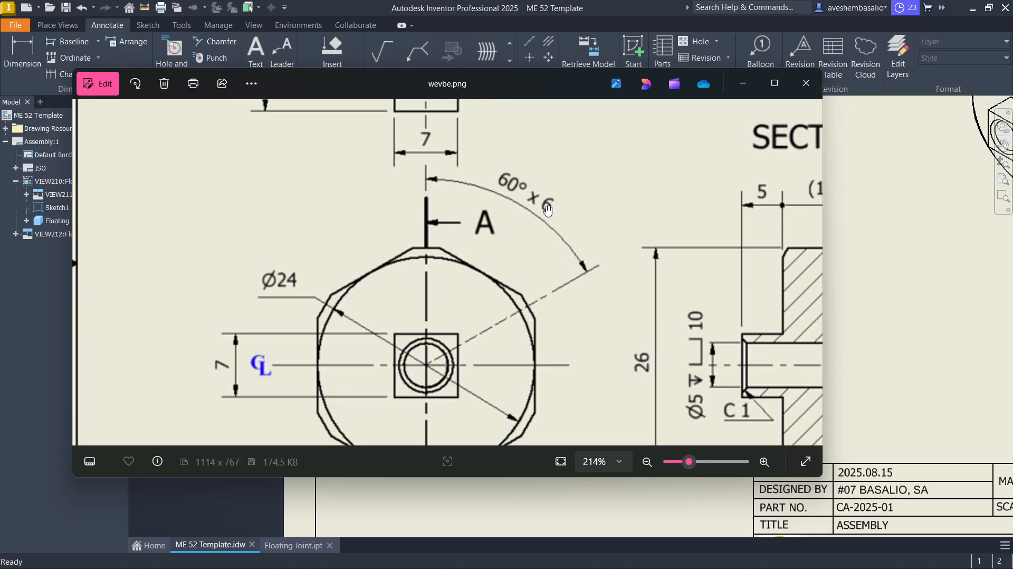
# Append x6 to the 60° angle dimension text and check it against the reference
pyautogui.hotkey('alt', 'Tab')
pyautogui.scroll(5, 608, 232)
pyautogui.doubleClick(609, 234)
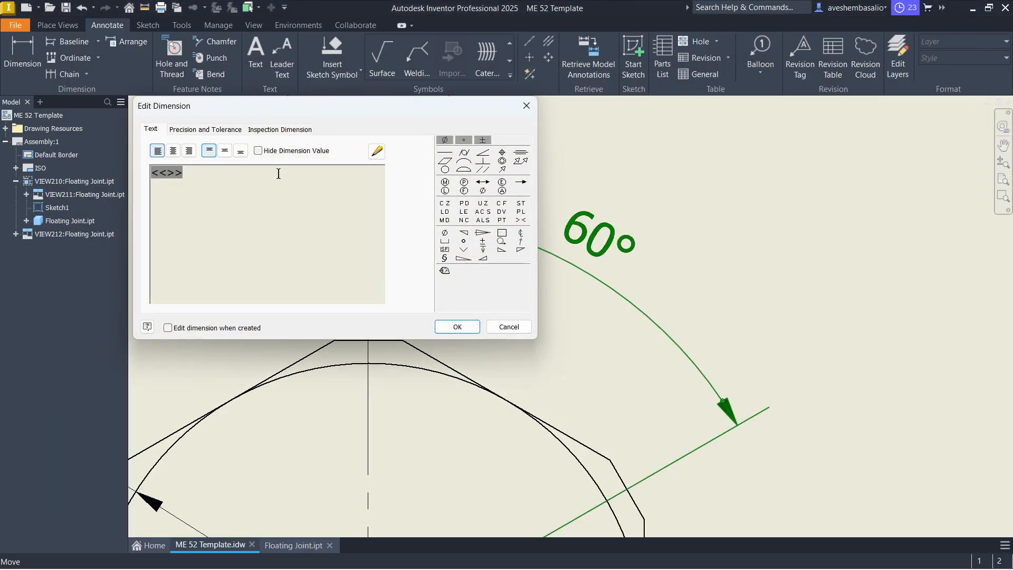
pyautogui.write('x')
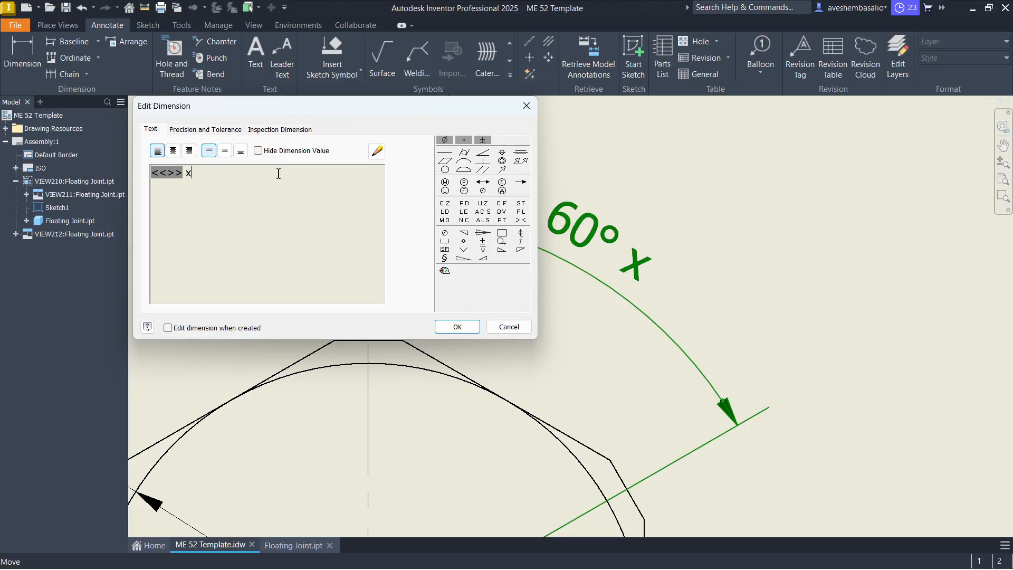
pyautogui.write('6')
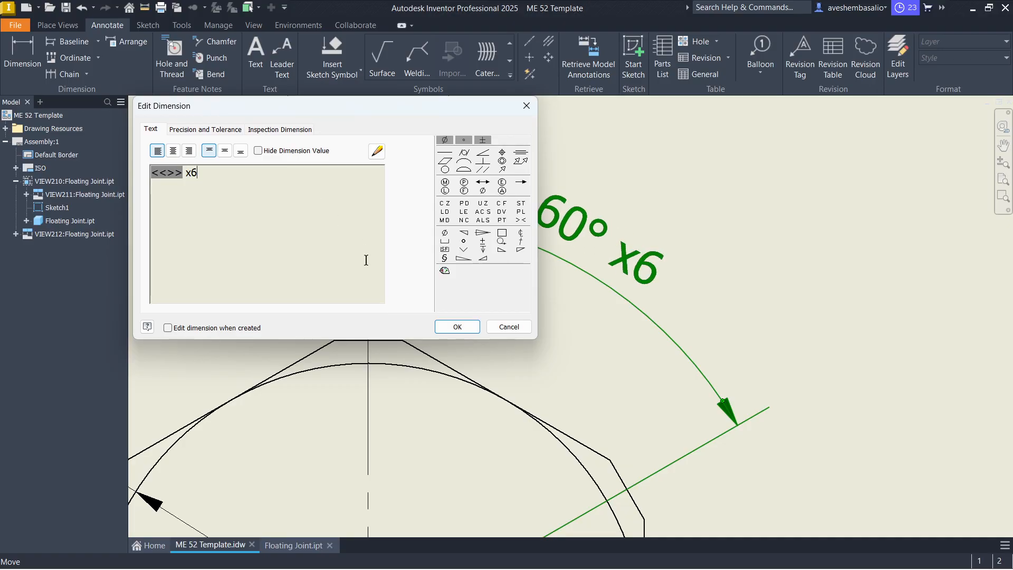
pyautogui.click(457, 326)
pyautogui.hotkey('alt', 'Tab')
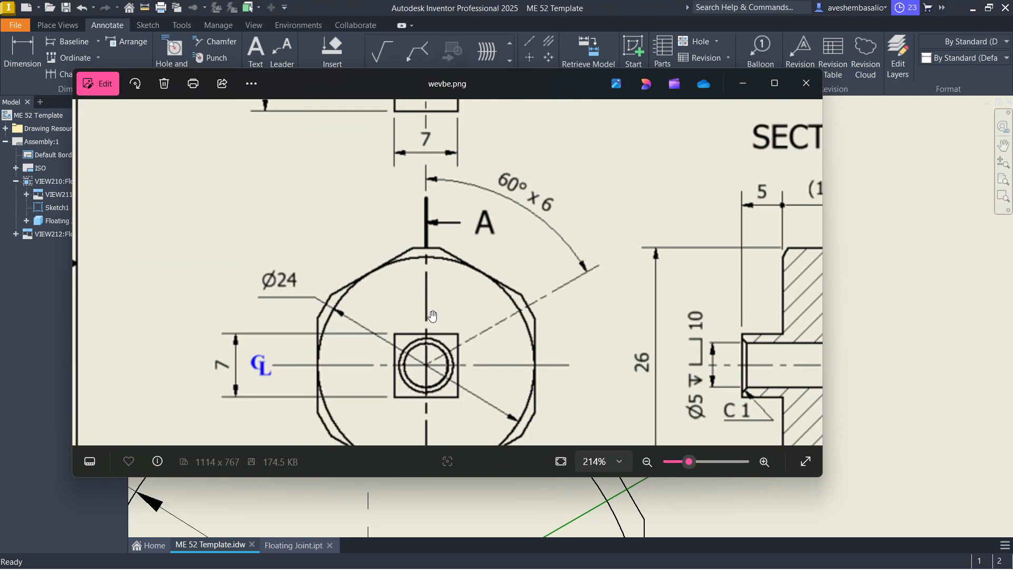
pyautogui.hotkey('alt', 'Tab')
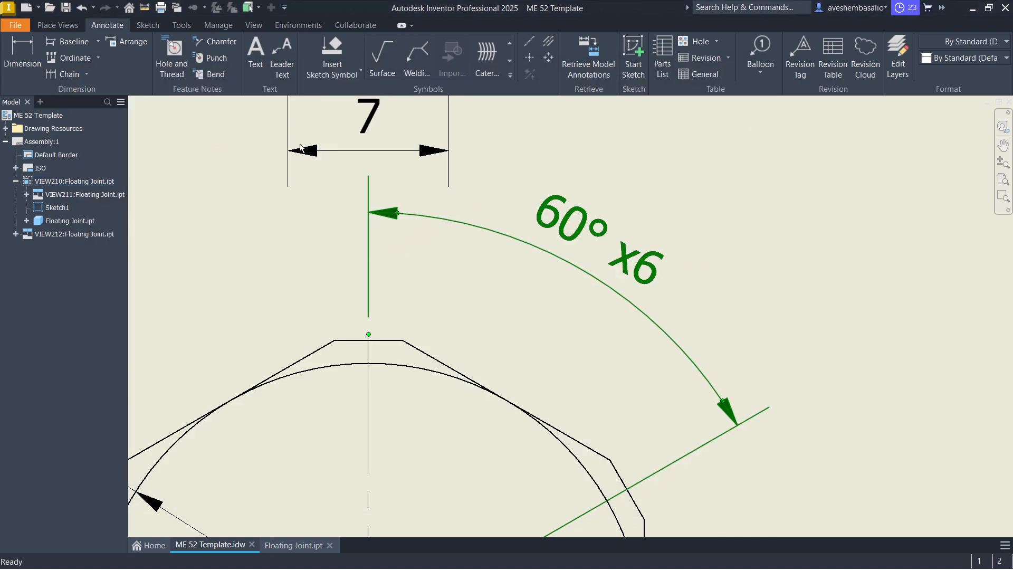
# Correct the dimension text spacing so it reads 60° x 6
pyautogui.doubleClick(615, 237)
pyautogui.click(191, 174)
pyautogui.write('c')
pyautogui.press('BackSpace')
pyautogui.press('BackSpace')
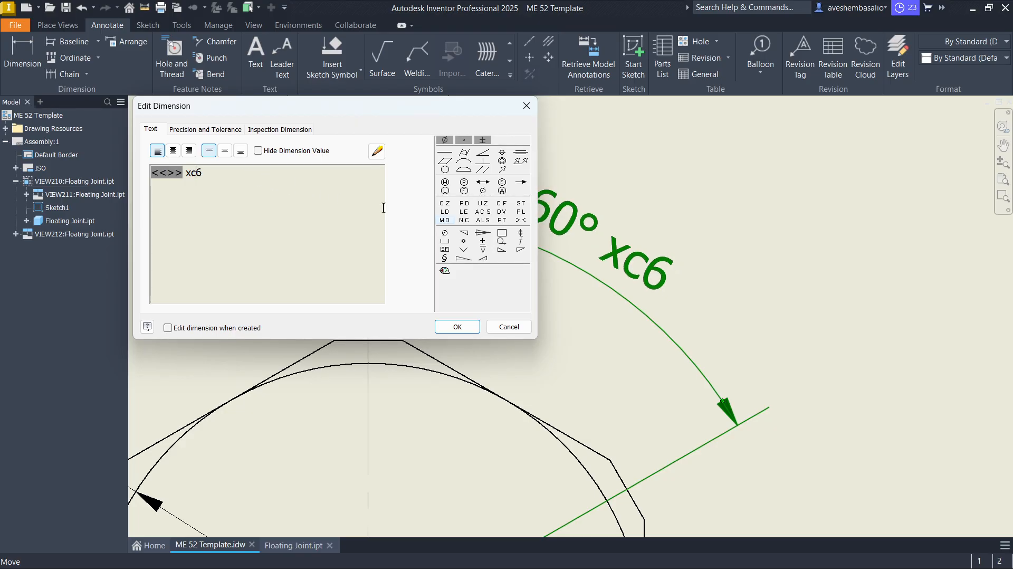
pyautogui.click(457, 327)
# Pan to show the whole end view and review section A-A on the reference image
pyautogui.scroll(-2, 463, 330)
pyautogui.scroll(-2, 794, 239)
pyautogui.moveTo(775, 291); pyautogui.dragTo(653, 277, button='middle')
pyautogui.hotkey('alt', 'Tab')
pyautogui.moveTo(490, 358); pyautogui.dragTo(492, 284)
pyautogui.scroll(-2, 495, 280)
pyautogui.hotkey('alt', 'Tab')
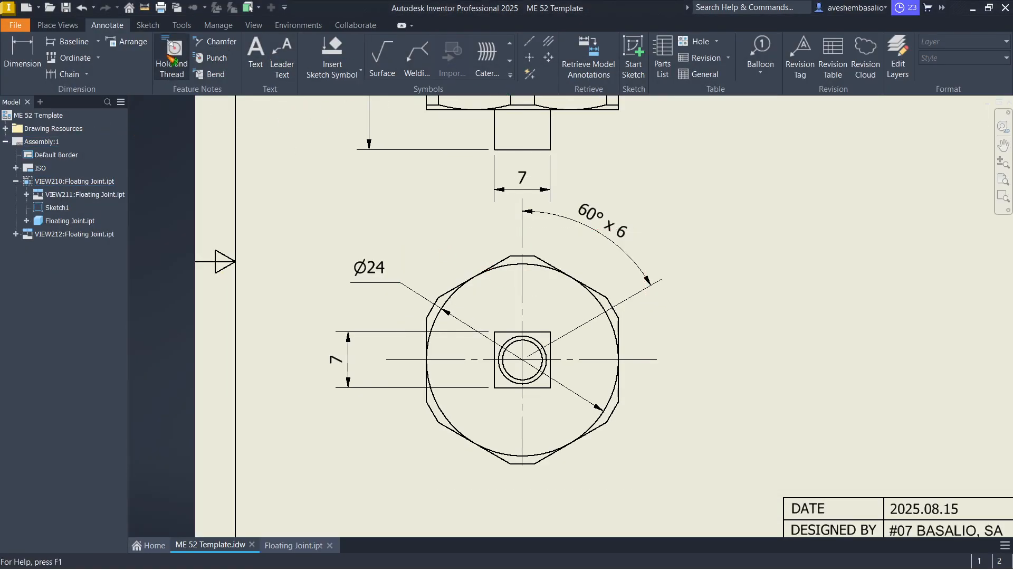
# Start a section view using the hexagonal end view as the parent
pyautogui.click(67, 27)
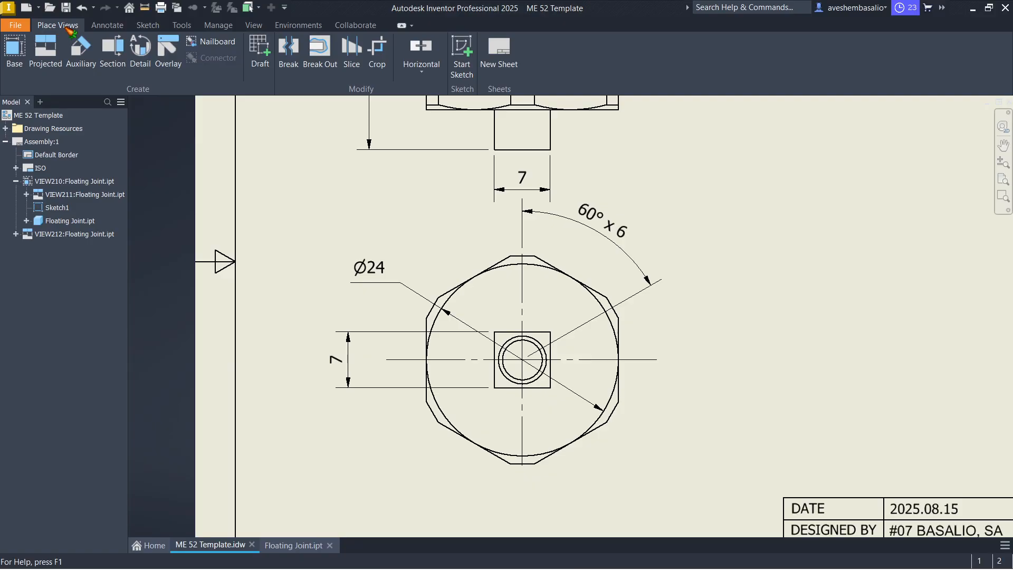
pyautogui.click(119, 59)
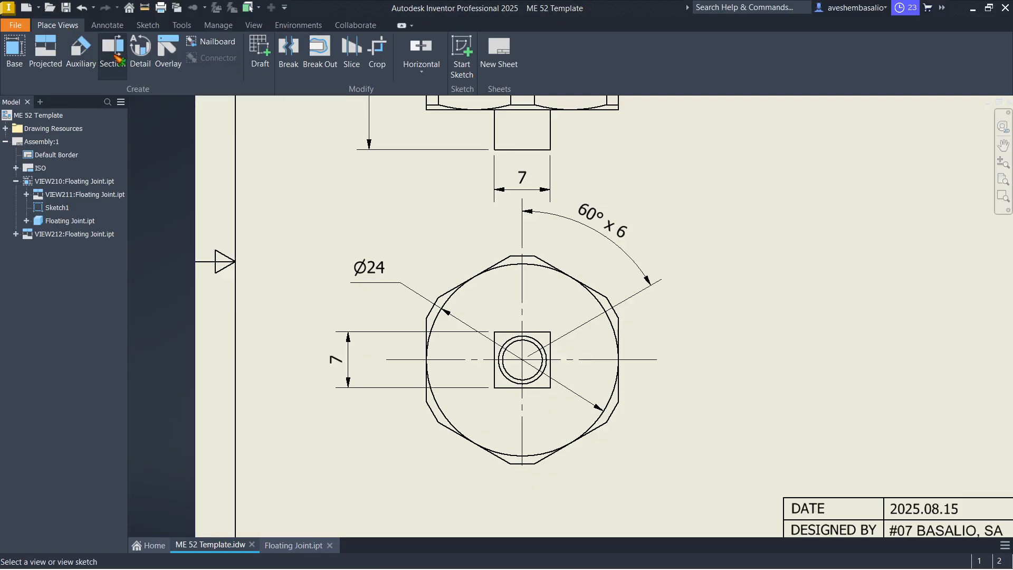
pyautogui.click(461, 251)
pyautogui.hotkey('alt', 'Tab')
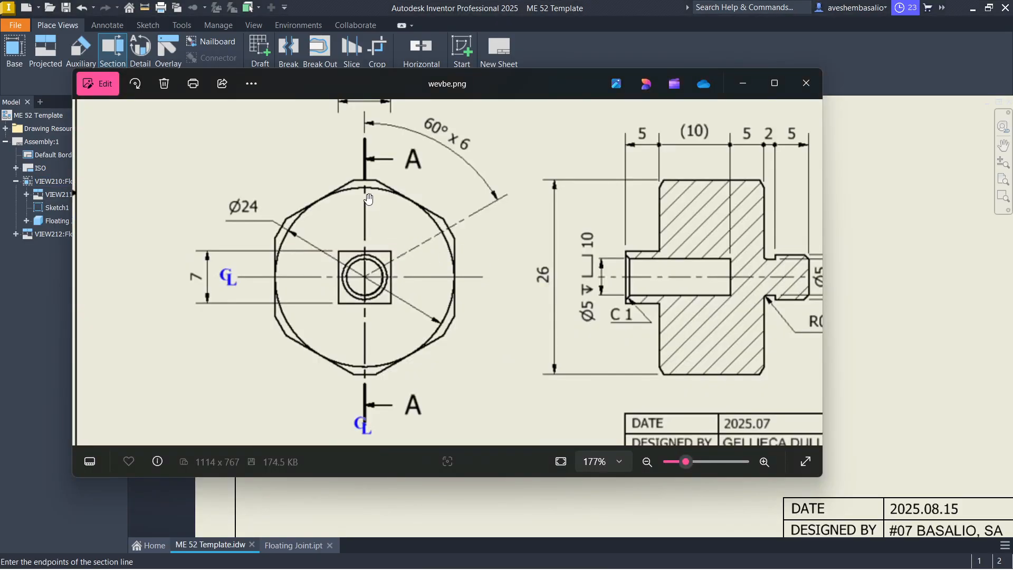
pyautogui.hotkey('alt', 'Tab')
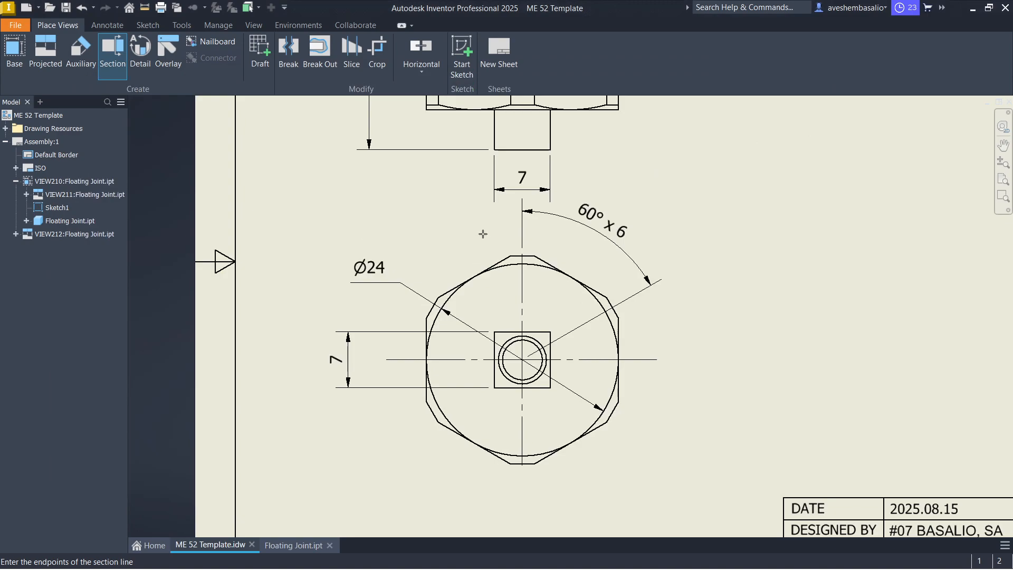
pyautogui.scroll(1, 513, 233)
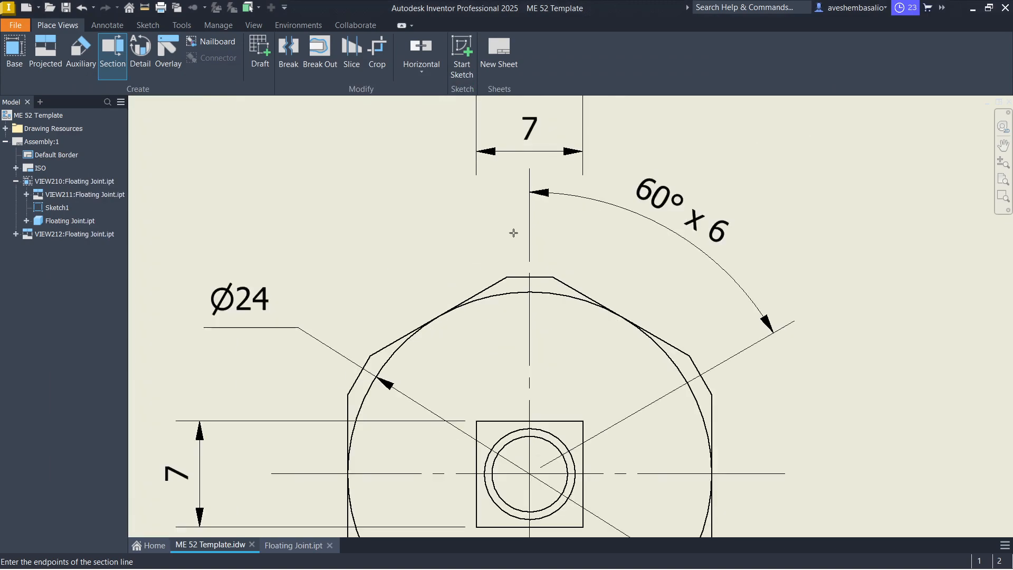
# Draw the section line vertically through the hexagon's top-flat midpoint, from above to below
pyautogui.click(531, 276)
pyautogui.scroll(5, 532, 272)
pyautogui.scroll(-4, 534, 285)
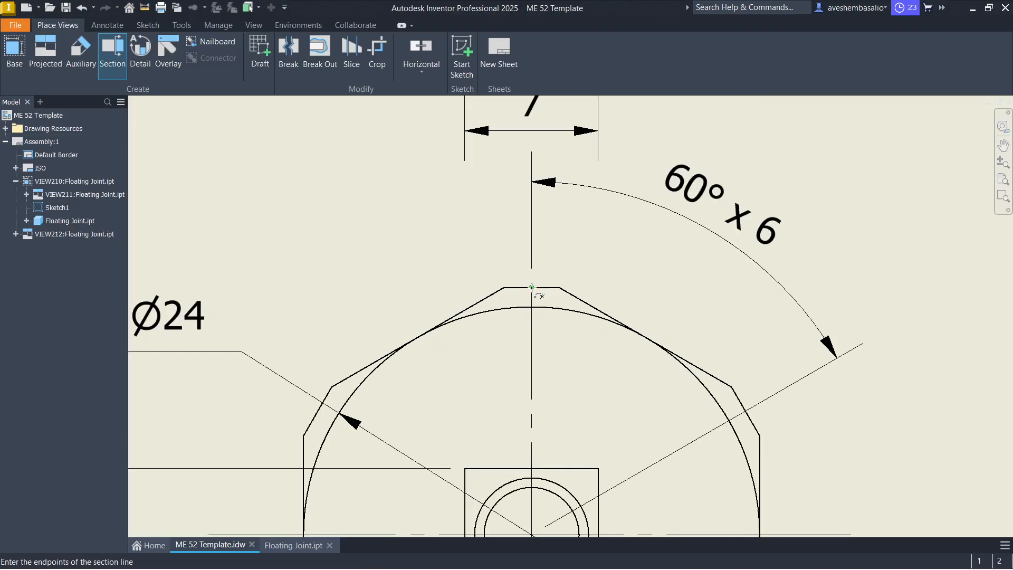
pyautogui.moveTo(538, 293); pyautogui.dragTo(533, 308, button='middle')
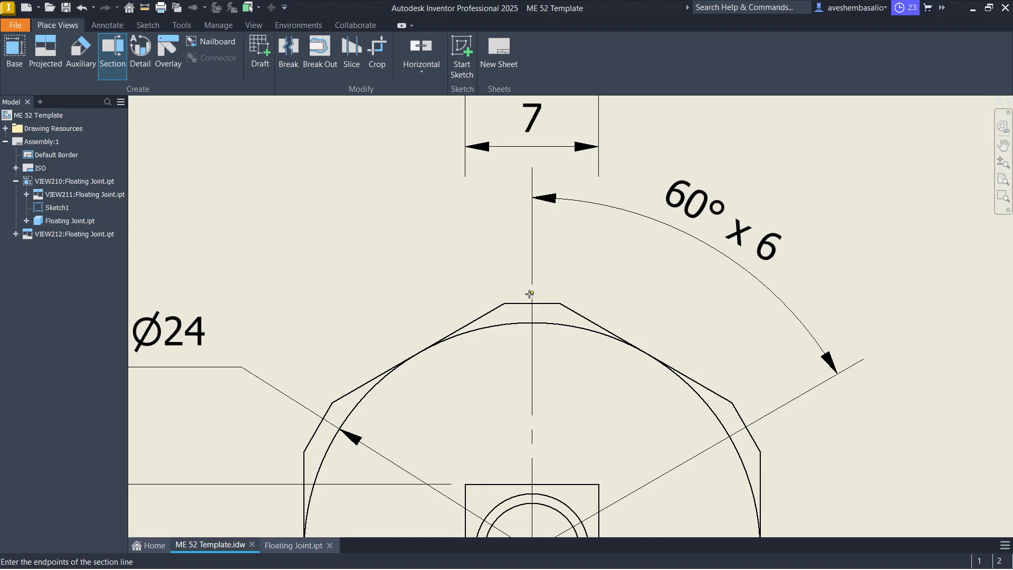
pyautogui.click(532, 237)
pyautogui.scroll(-3, 557, 242)
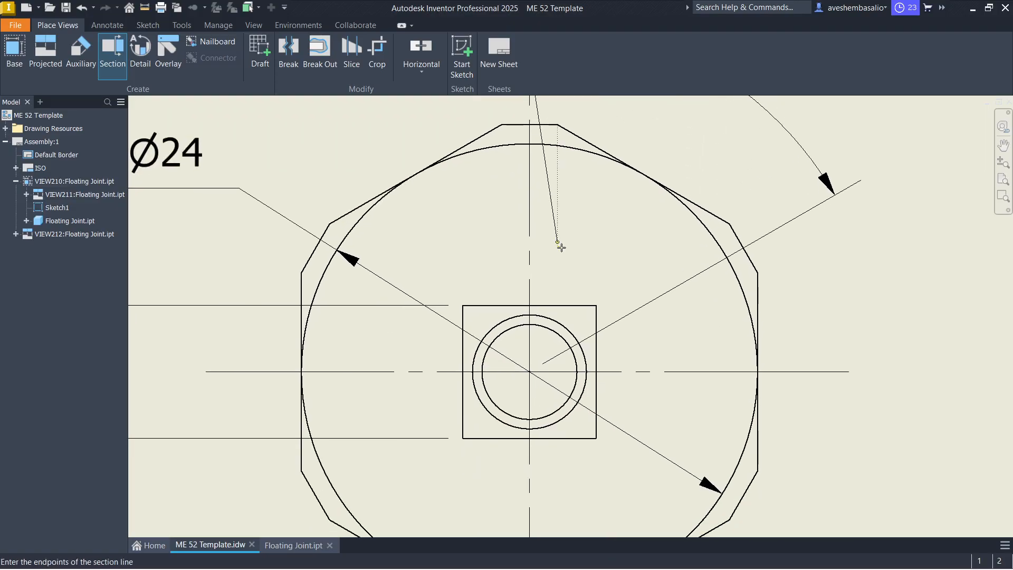
pyautogui.moveTo(573, 481); pyautogui.dragTo(589, 360, button='middle')
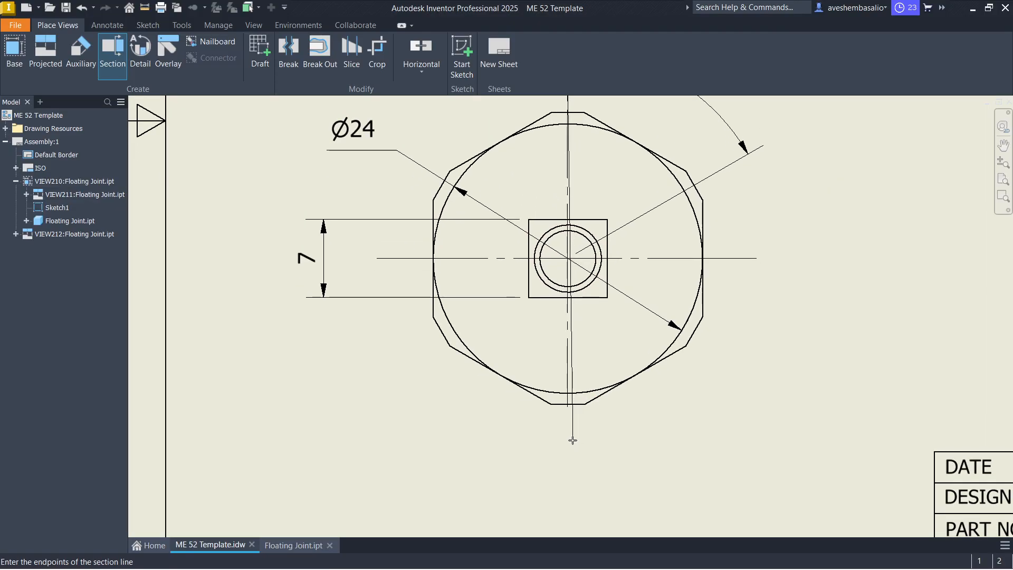
pyautogui.click(568, 430)
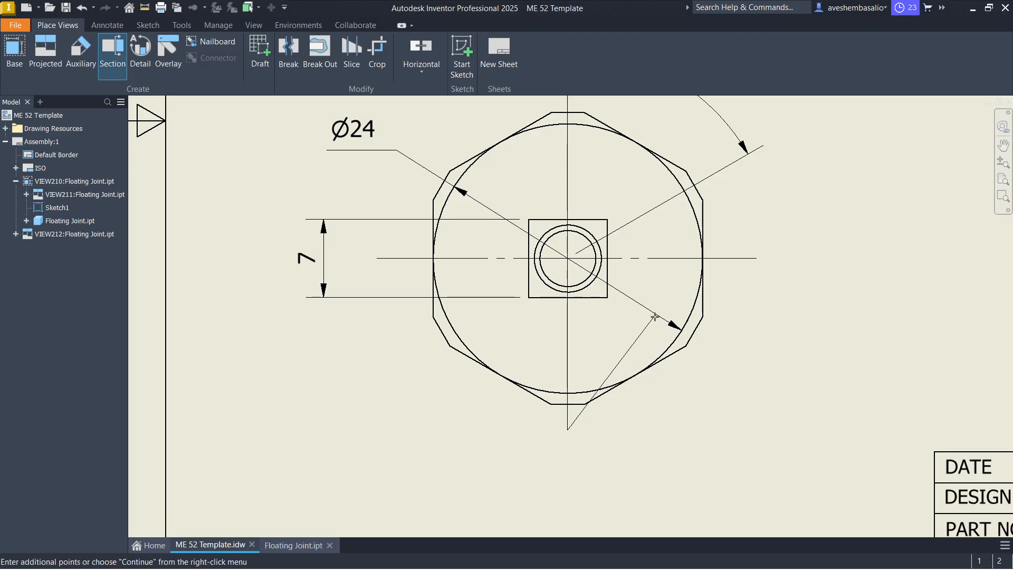
pyautogui.moveTo(660, 312); pyautogui.dragTo(578, 380, button='middle')
pyautogui.rightClick(585, 300)
pyautogui.click(636, 296)
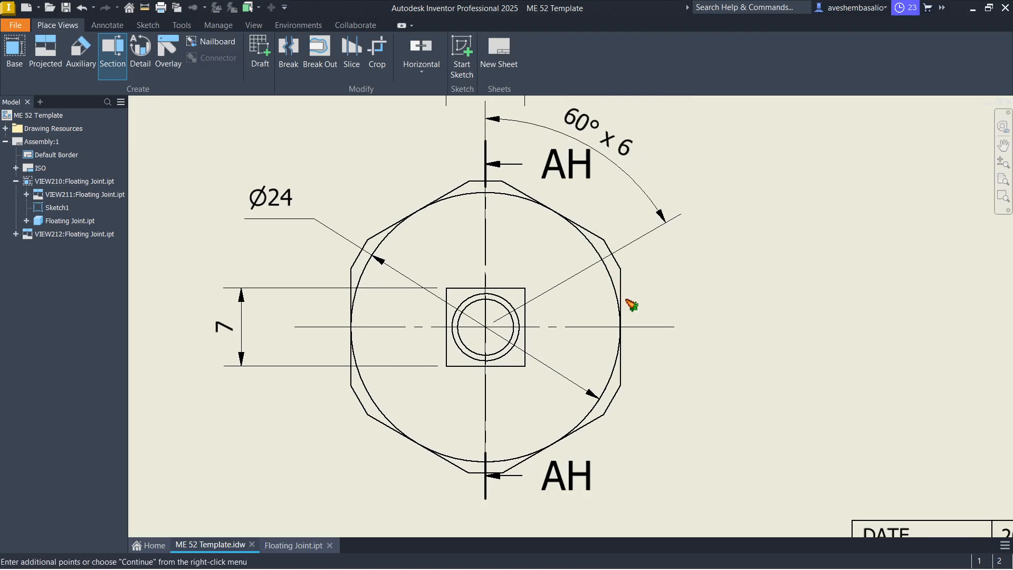
# Place section view AH-AH at scale 2 to the right of the front view
pyautogui.scroll(-5, 633, 327)
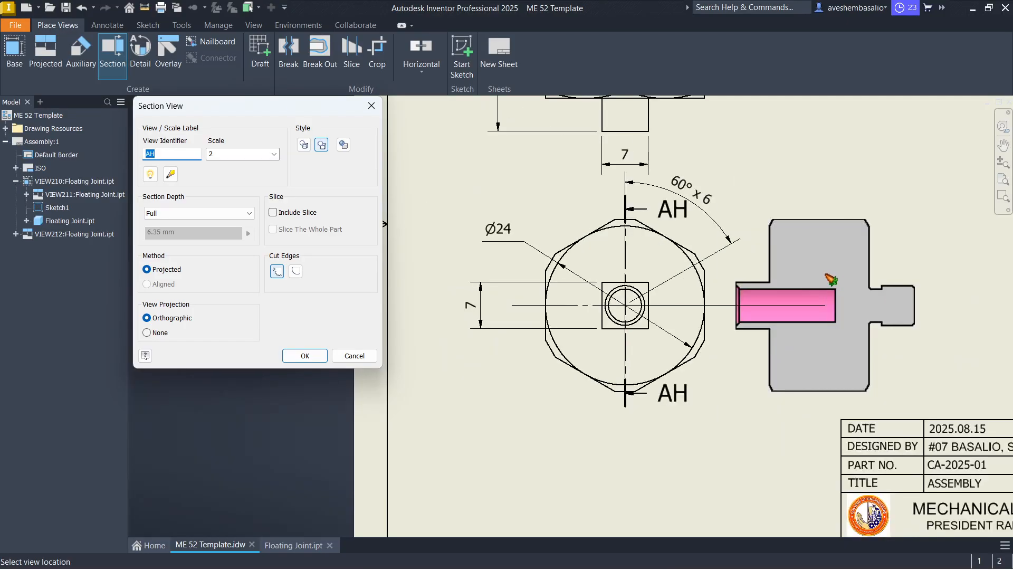
pyautogui.hotkey('alt', 'Tab')
pyautogui.hotkey('alt', 'Tab')
pyautogui.hotkey('alt', 'Tab')
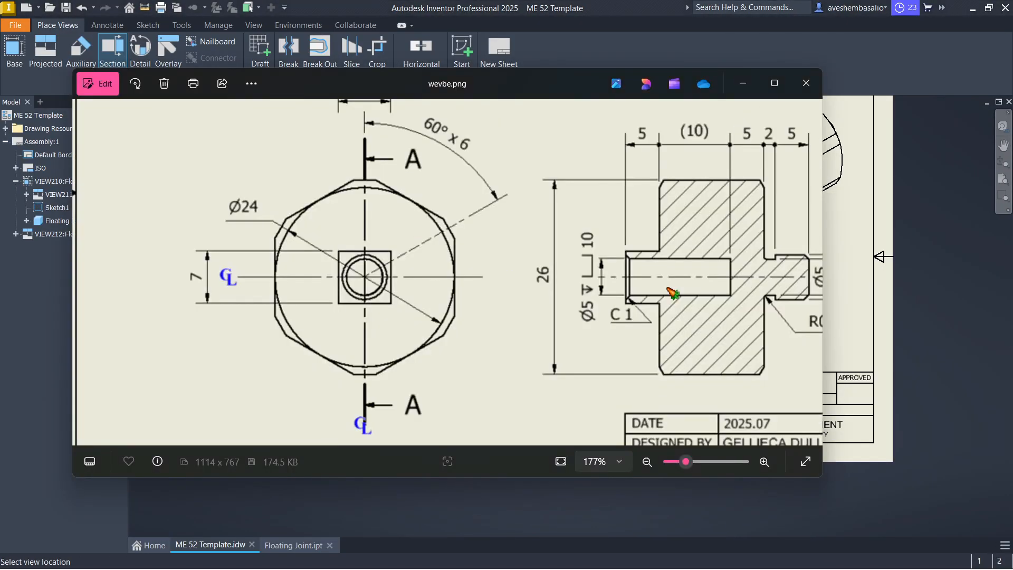
pyautogui.hotkey('alt', 'Tab')
pyautogui.click(667, 292)
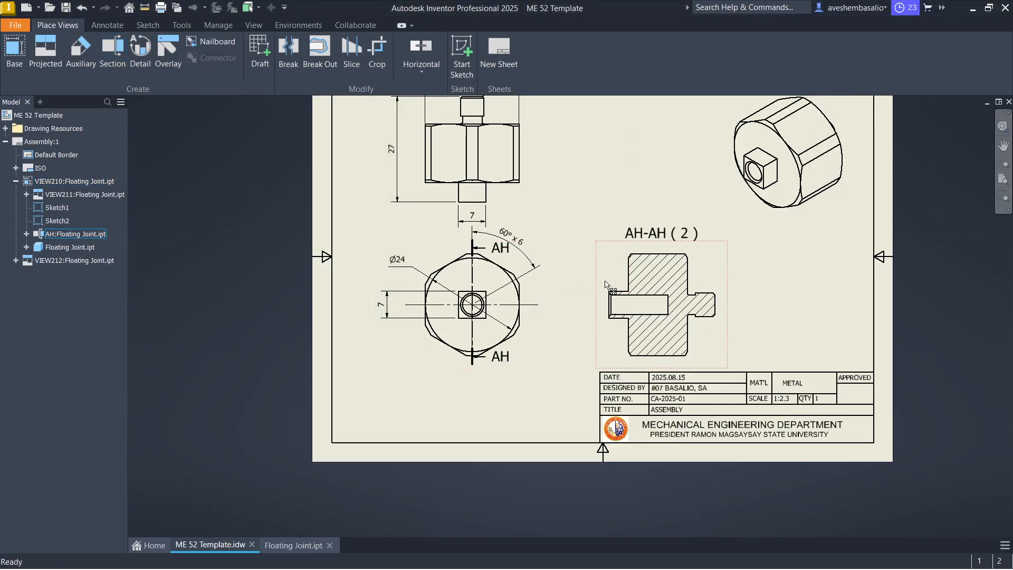
# Reletter both cutting-line end labels on the hexagon view as A
pyautogui.scroll(3, 529, 276)
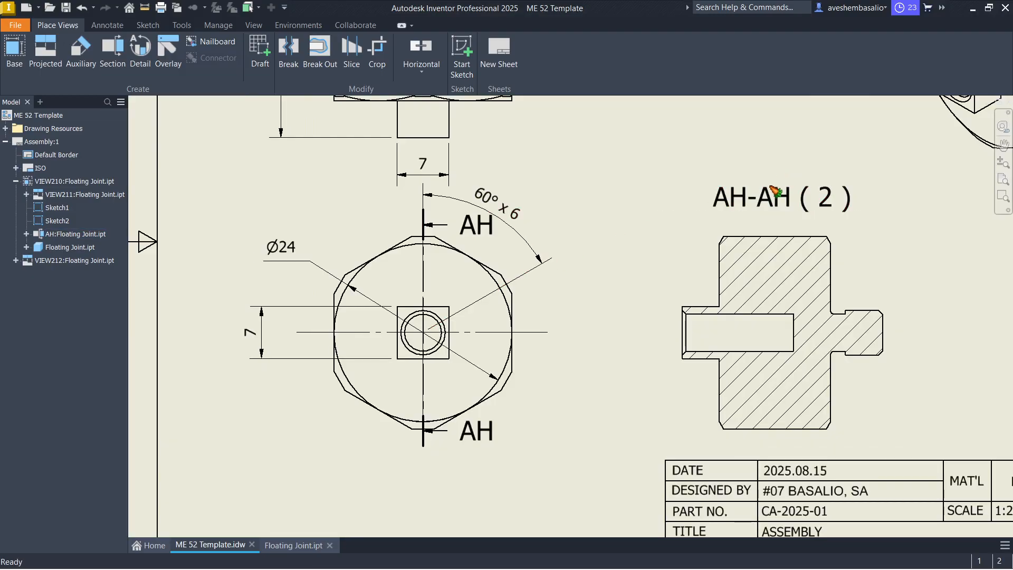
pyautogui.hotkey('alt', 'Tab')
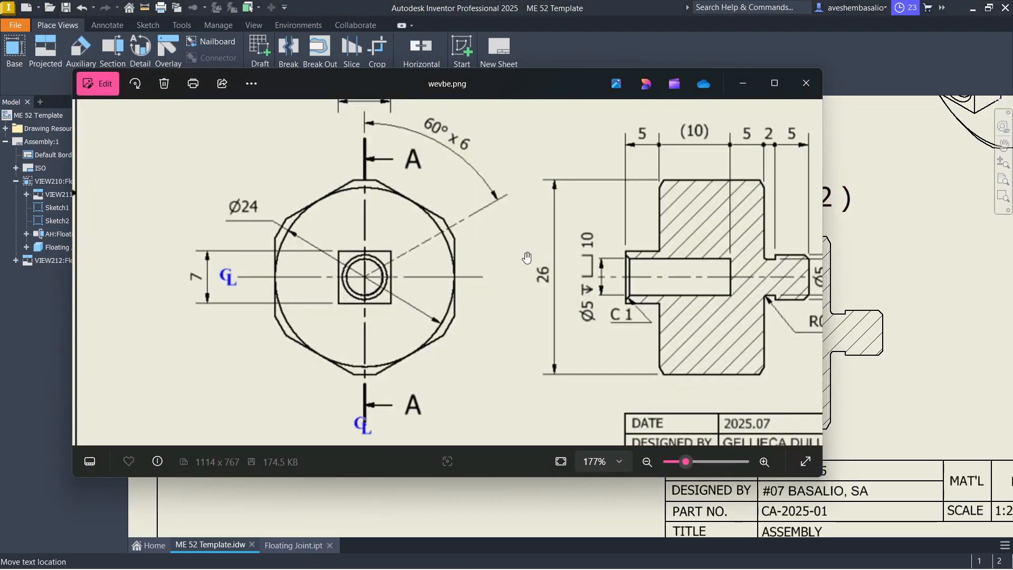
pyautogui.moveTo(579, 272)
pyautogui.mouseDown()
pyautogui.moveTo(543, 309)
pyautogui.moveTo(581, 262)
pyautogui.mouseUp()
pyautogui.moveTo(415, 168); pyautogui.dragTo(412, 205)
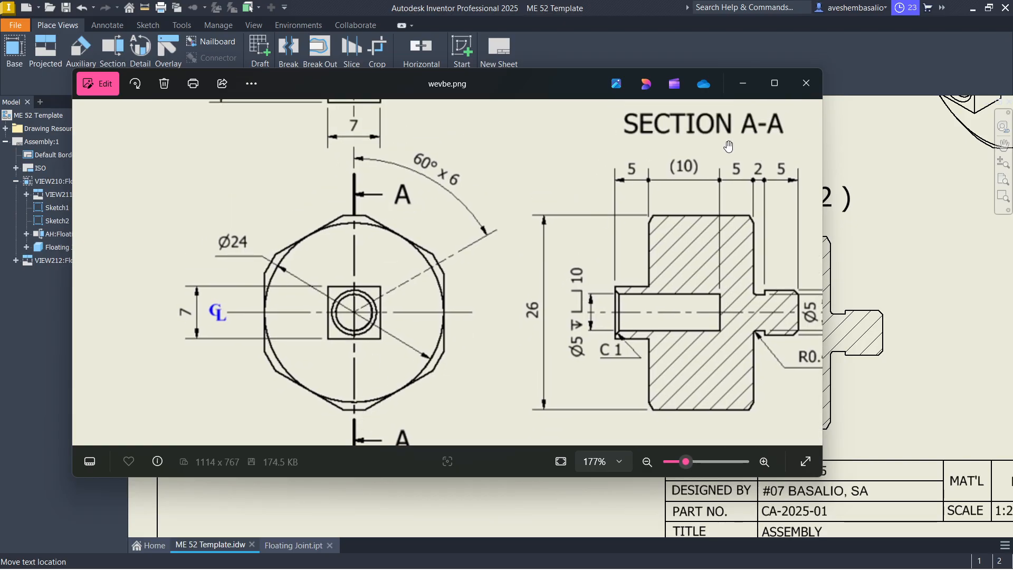
pyautogui.hotkey('alt', 'Tab')
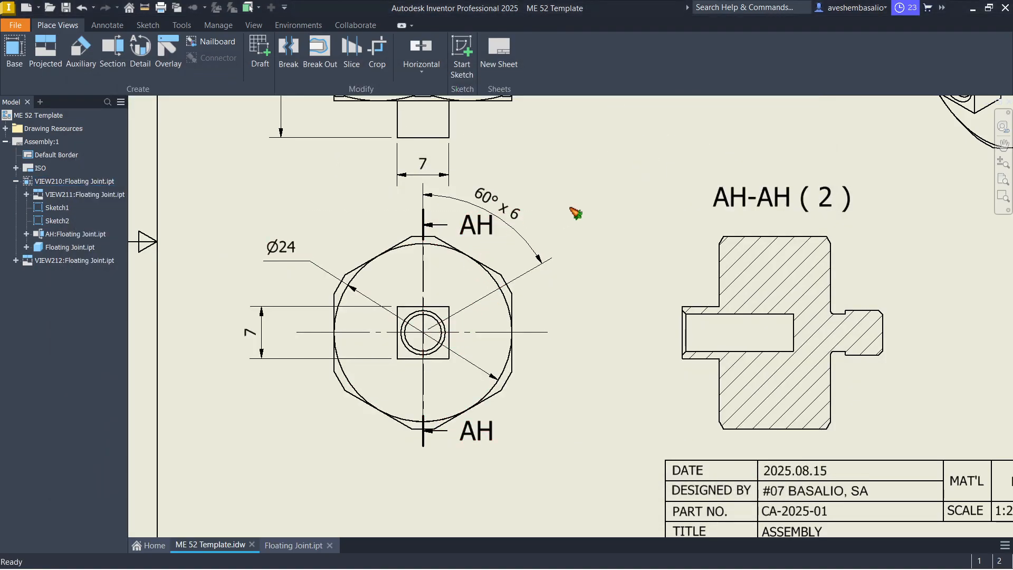
pyautogui.doubleClick(485, 228)
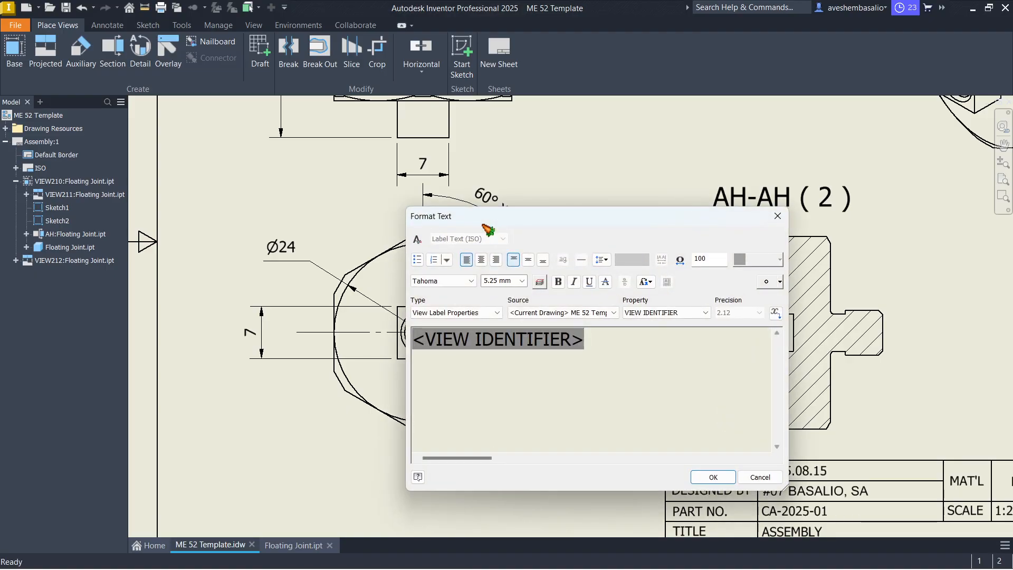
pyautogui.press('BackSpace')
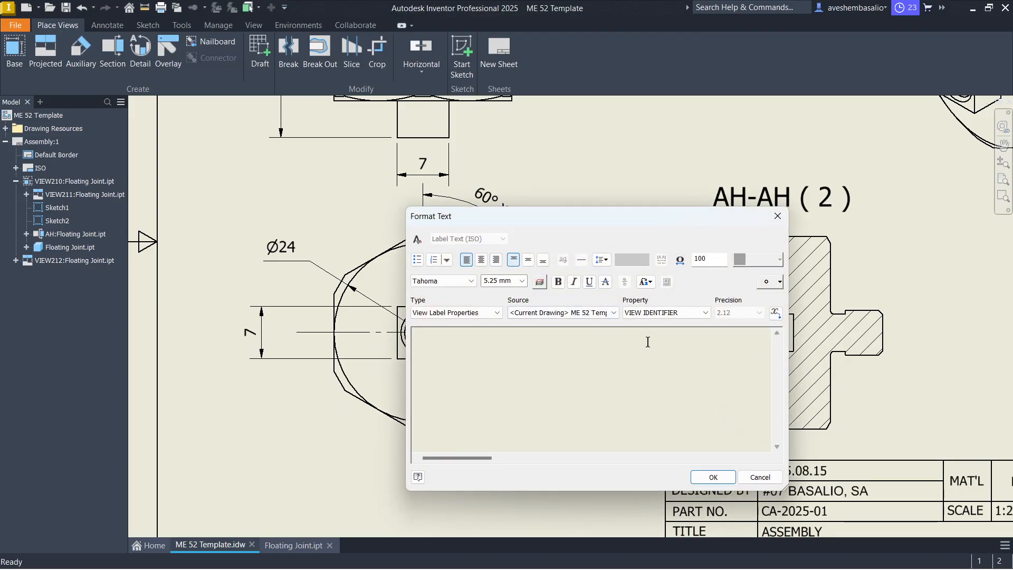
pyautogui.click(711, 477)
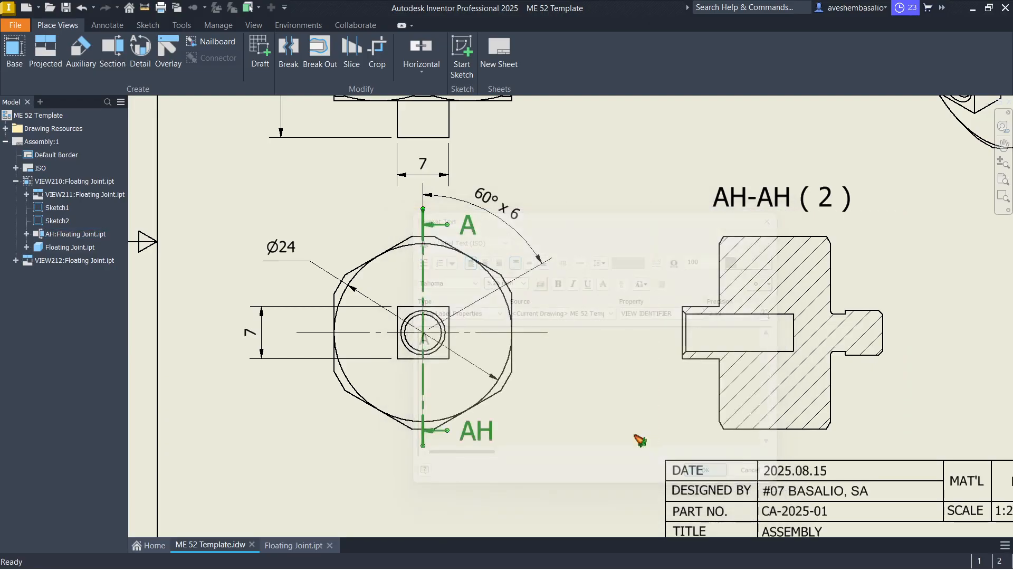
pyautogui.doubleClick(477, 431)
pyautogui.write('A')
pyautogui.click(713, 477)
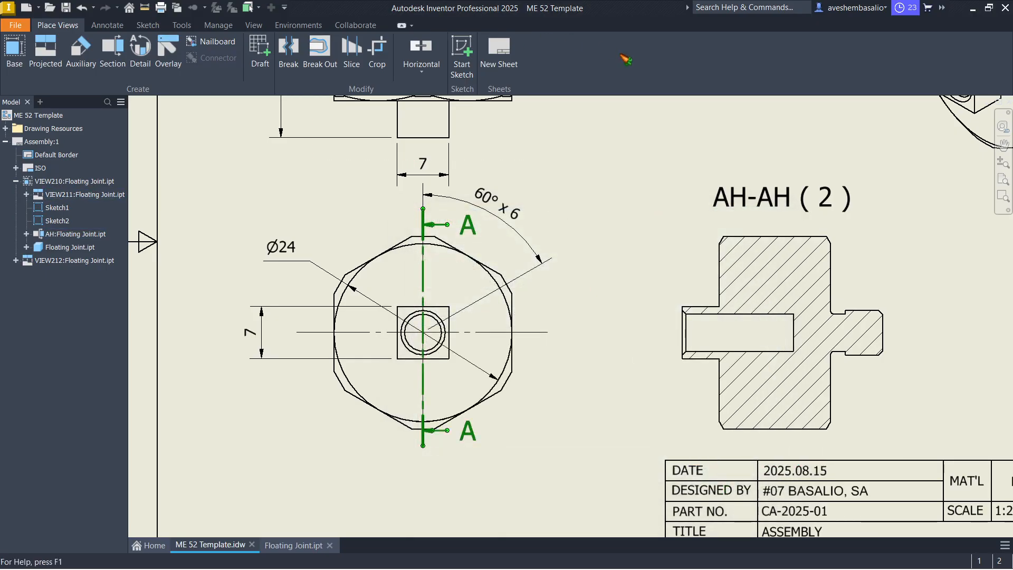
# Retitle the section view 'SECTION A-A' and move the title above the view
pyautogui.doubleClick(765, 199)
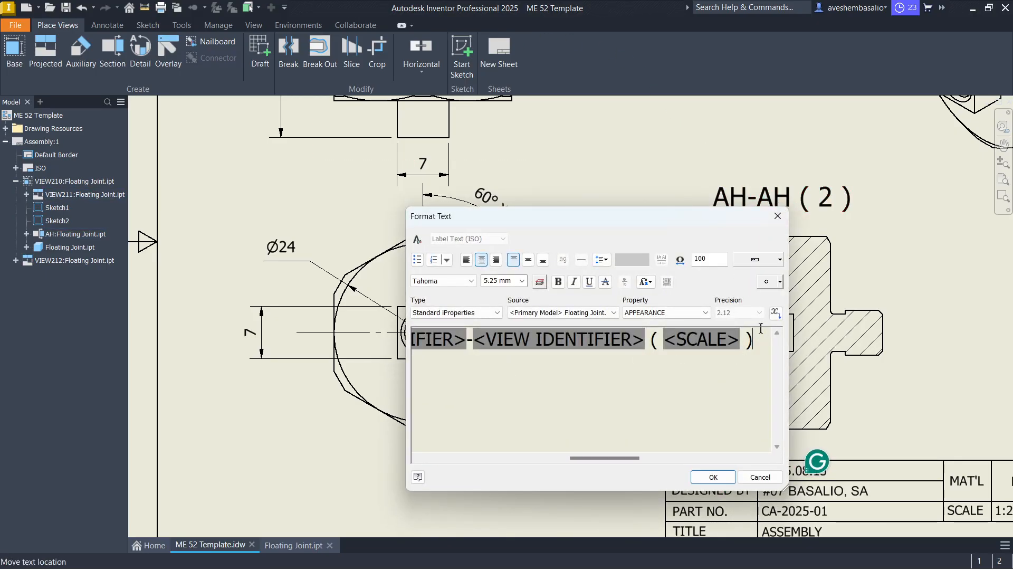
pyautogui.press('BackSpace')
pyautogui.press('BackSpace')
pyautogui.press('BackSpace')
pyautogui.press('BackSpace')
pyautogui.press('BackSpace')
pyautogui.press('BackSpace')
pyautogui.press('BackSpace')
pyautogui.press('BackSpace')
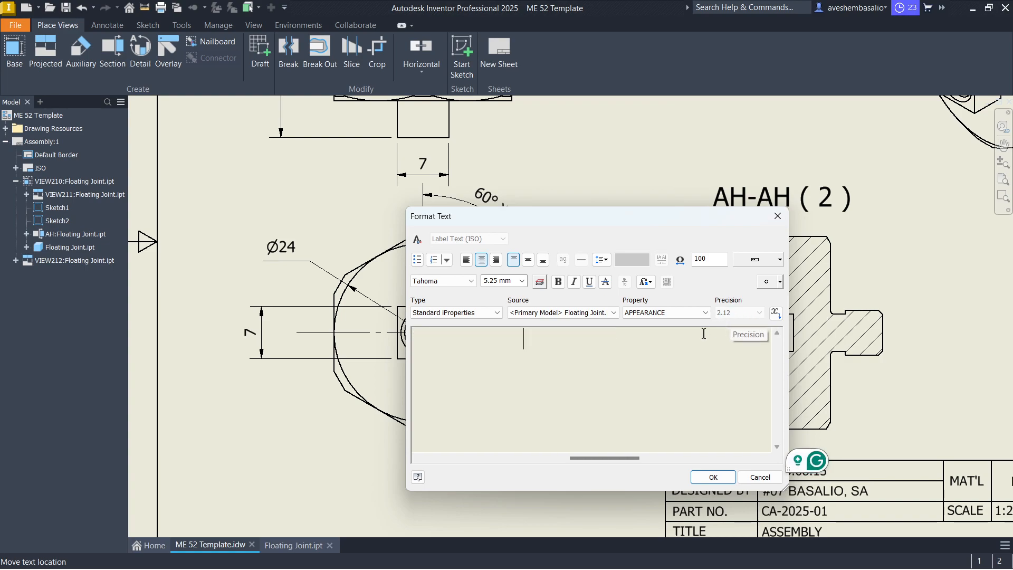
pyautogui.press('capslock')
pyautogui.write('SECT')
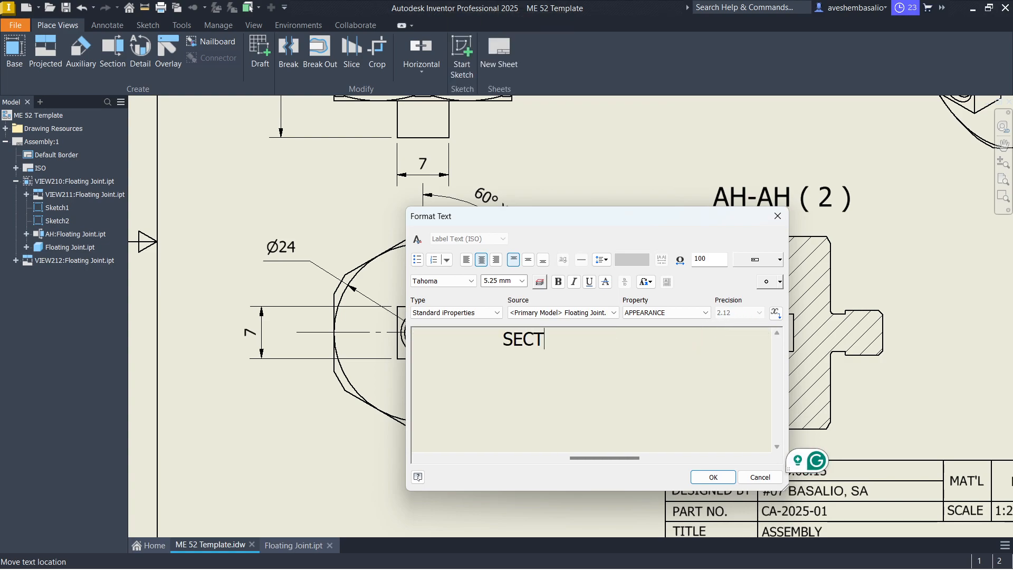
pyautogui.write('ION A-A')
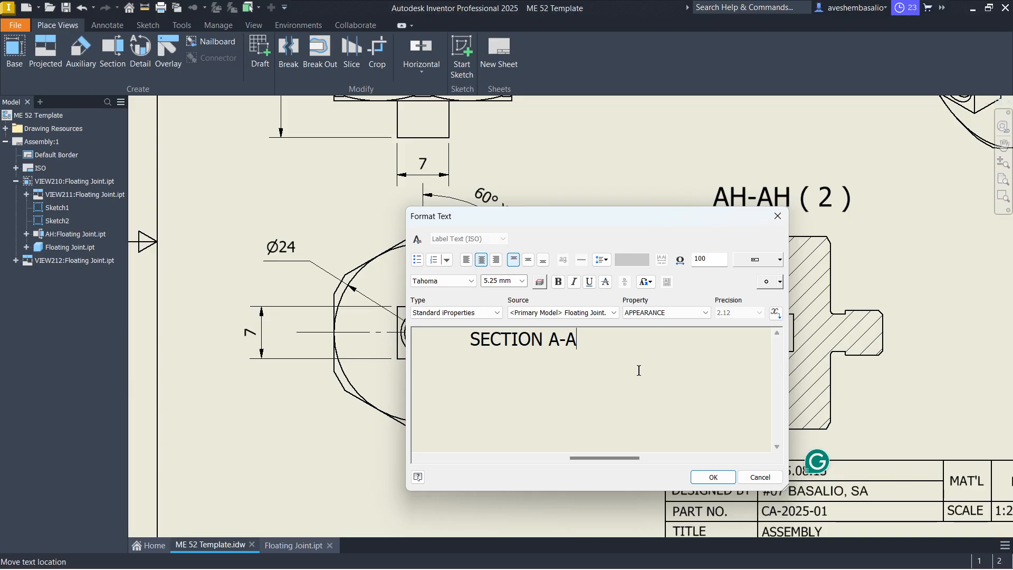
pyautogui.press('capslock')
pyautogui.press('Return')
pyautogui.click(713, 477)
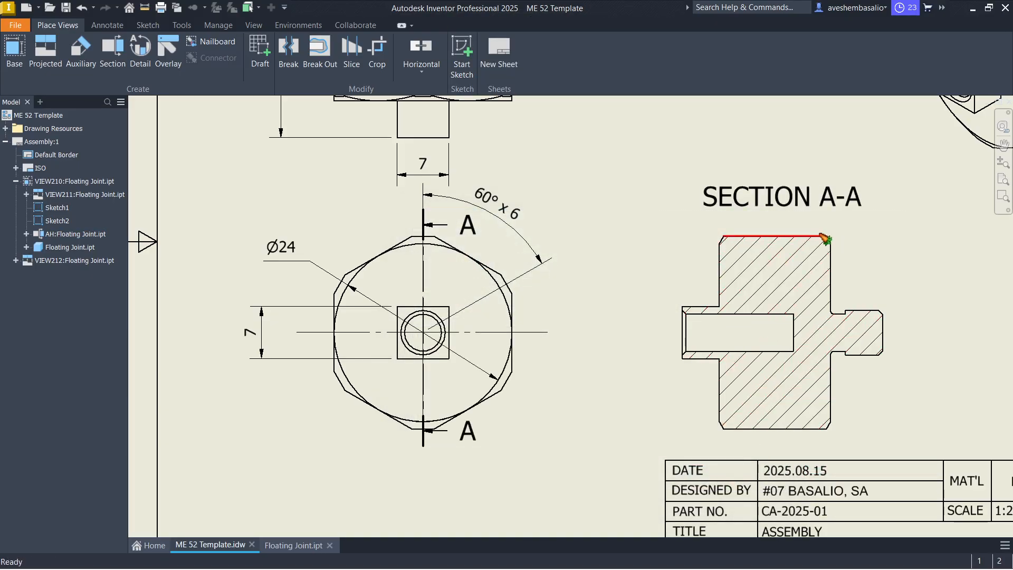
pyautogui.moveTo(810, 214); pyautogui.dragTo(784, 186)
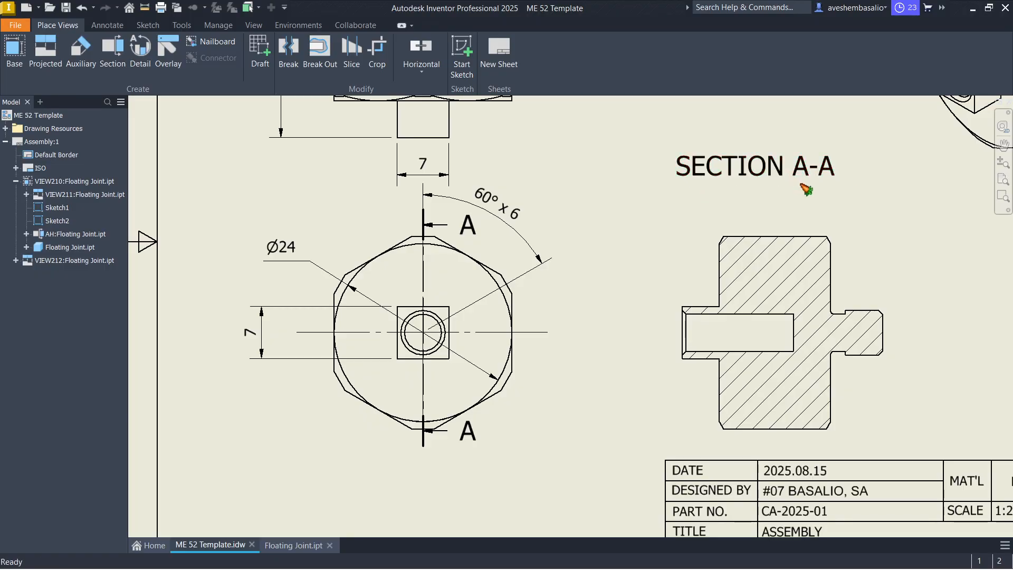
# Nudge the title higher and add the 26 overall height dimension left of the section
pyautogui.moveTo(814, 260); pyautogui.dragTo(745, 284, button='middle')
pyautogui.moveTo(730, 194); pyautogui.dragTo(752, 189)
pyautogui.hotkey('alt', 'Tab')
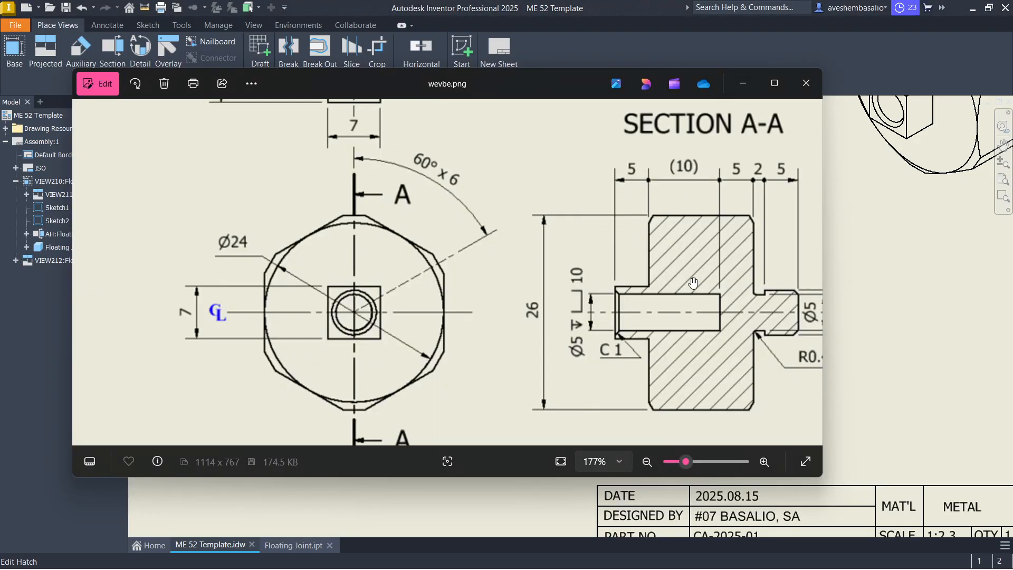
pyautogui.moveTo(651, 320); pyautogui.dragTo(531, 325)
pyautogui.moveTo(585, 355)
pyautogui.mouseDown()
pyautogui.moveTo(593, 324)
pyautogui.moveTo(601, 349)
pyautogui.mouseUp()
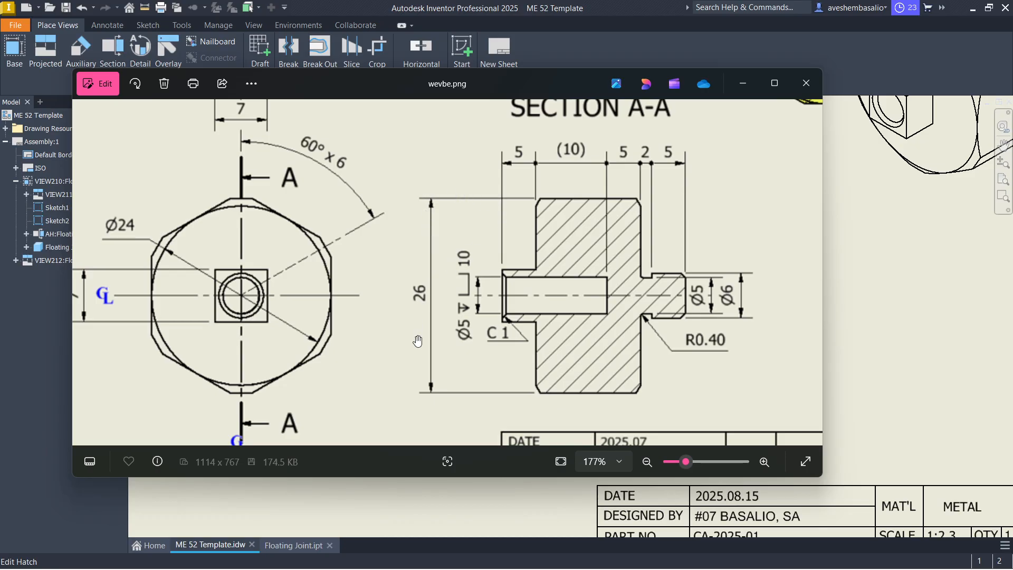
pyautogui.hotkey('alt', 'Tab')
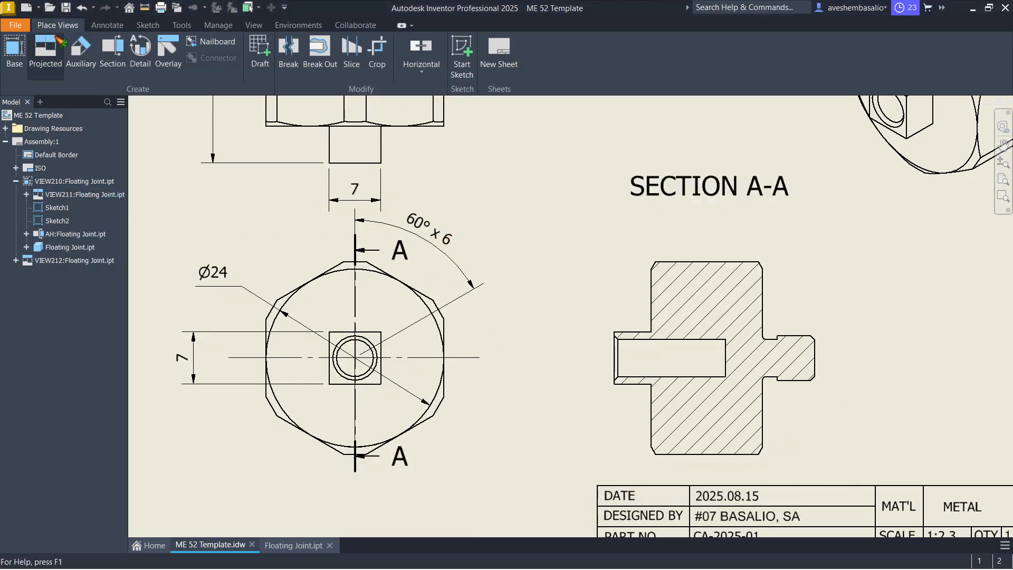
pyautogui.click(99, 27)
pyautogui.click(23, 55)
pyautogui.click(694, 261)
pyautogui.click(687, 453)
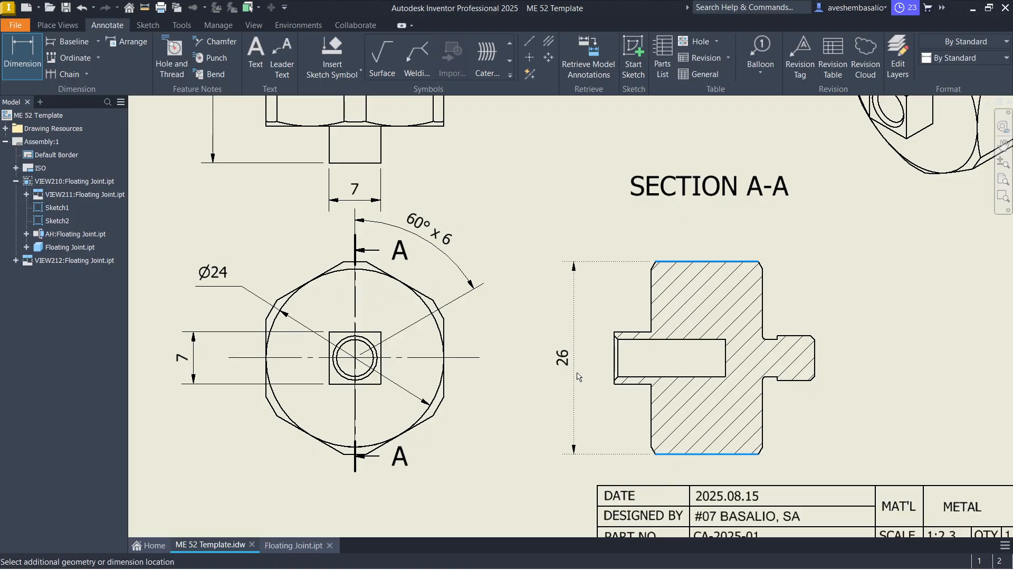
pyautogui.click(571, 371)
# Add the Ø5 diameter dimension beside the slot in the section view
pyautogui.hotkey('alt', 'Tab')
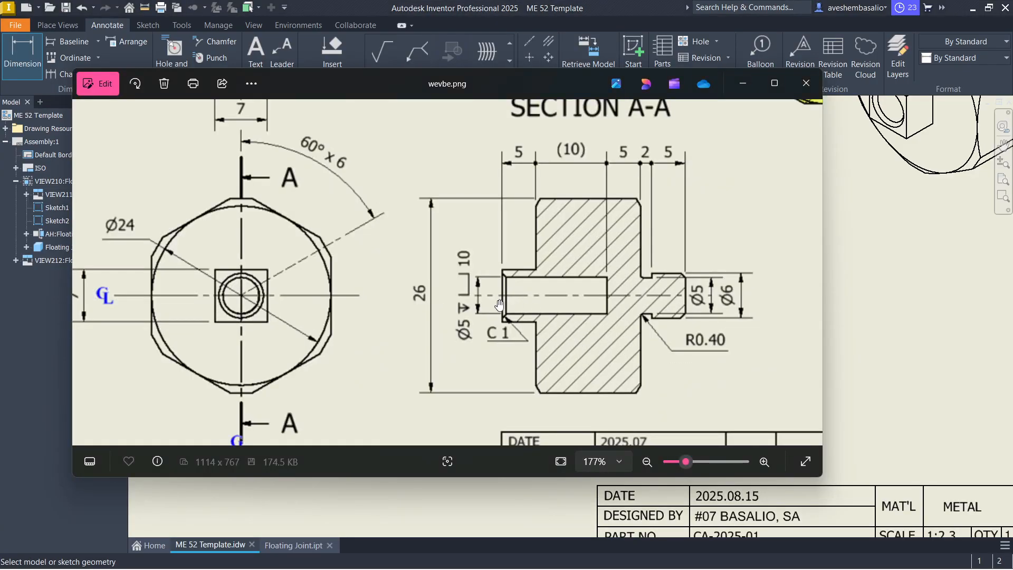
pyautogui.scroll(3, 505, 315)
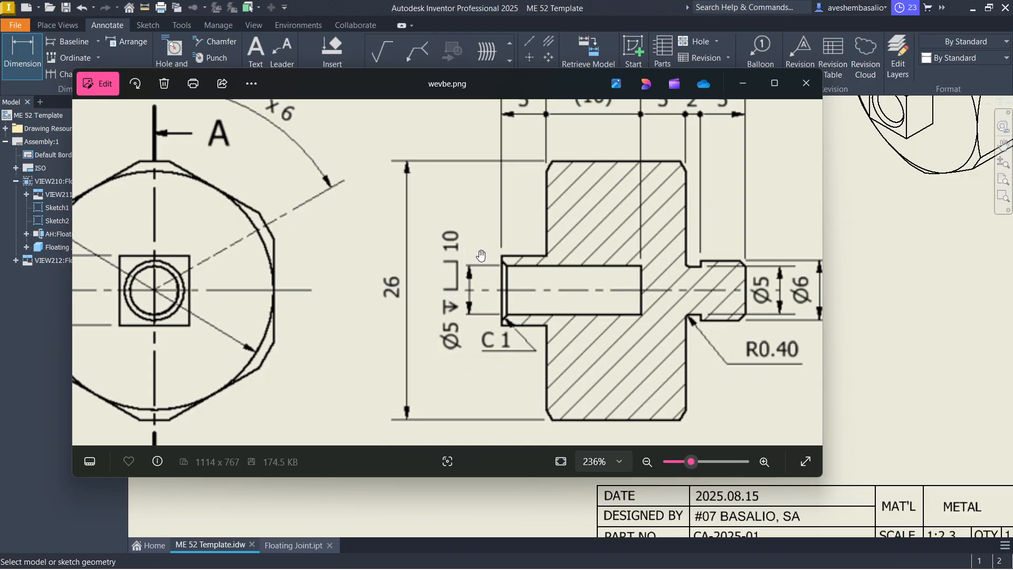
pyautogui.hotkey('alt', 'Tab')
pyautogui.click(35, 52)
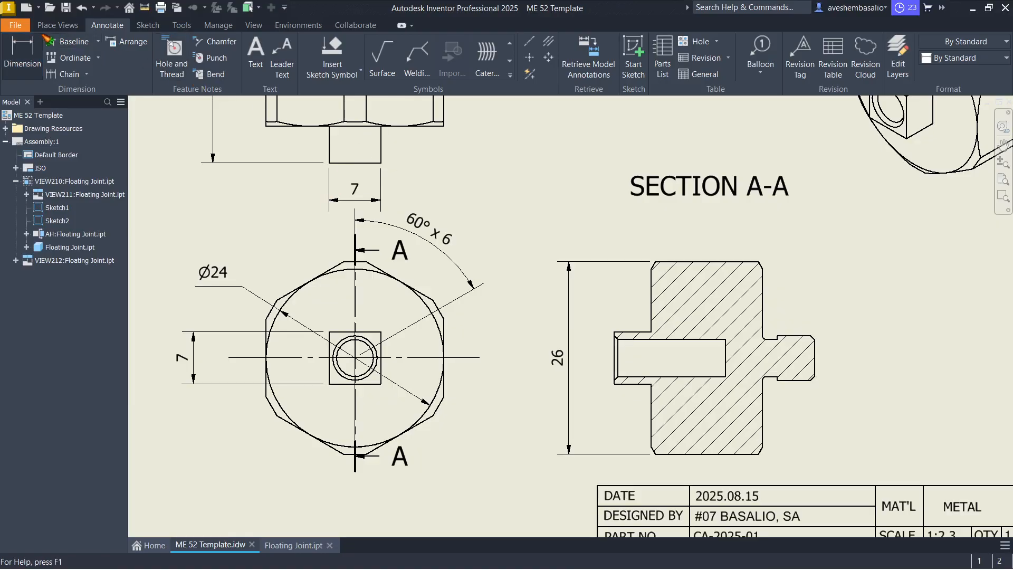
pyautogui.click(23, 53)
pyautogui.scroll(2, 628, 353)
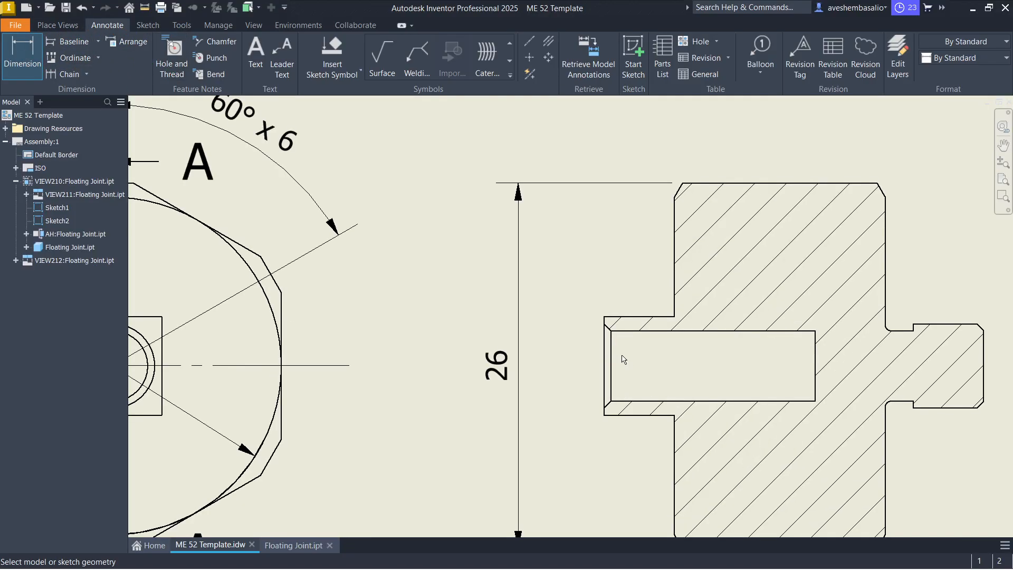
pyautogui.click(611, 362)
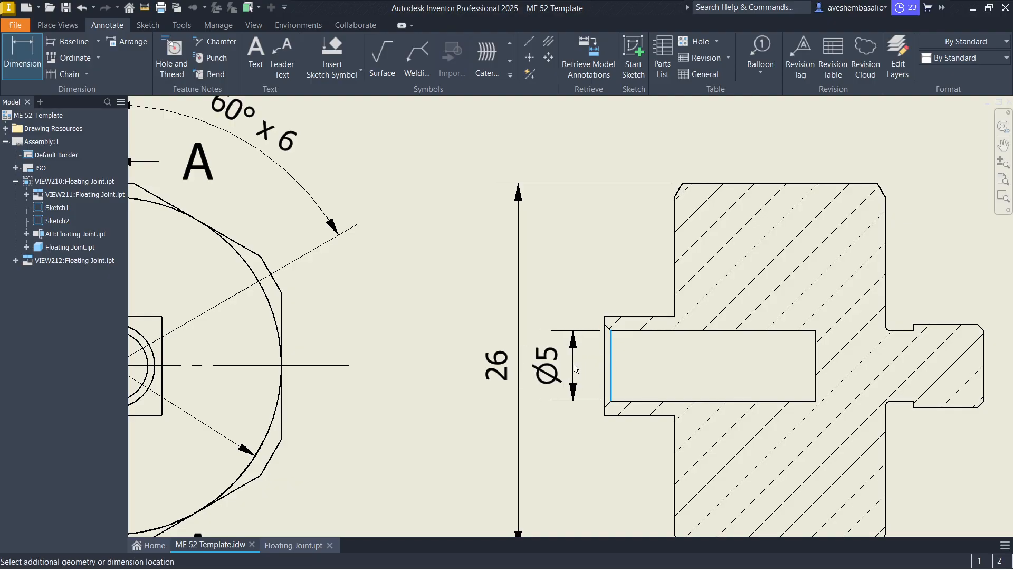
pyautogui.click(578, 368)
pyautogui.click(570, 365)
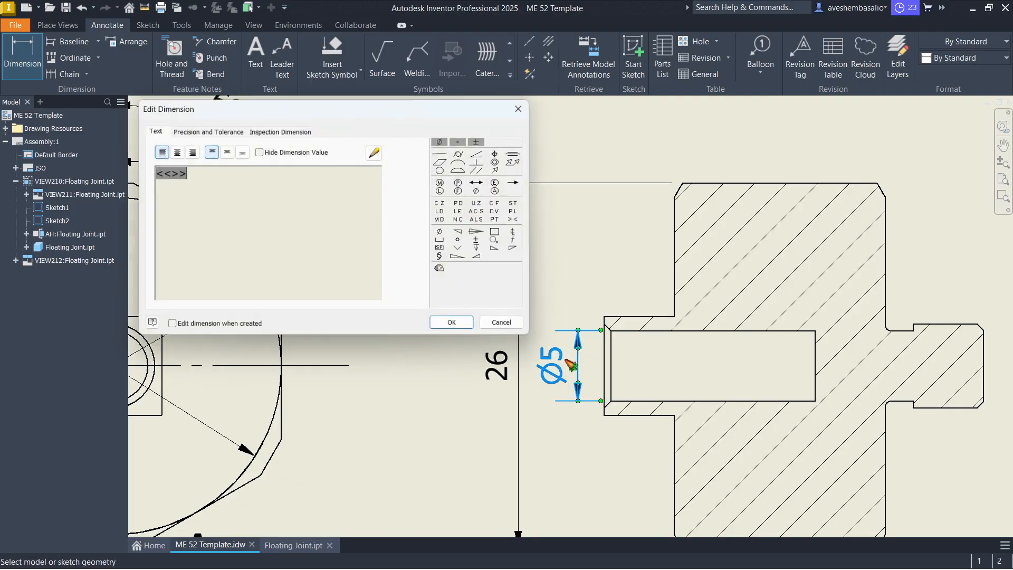
pyautogui.click(519, 110)
pyautogui.press('Escape')
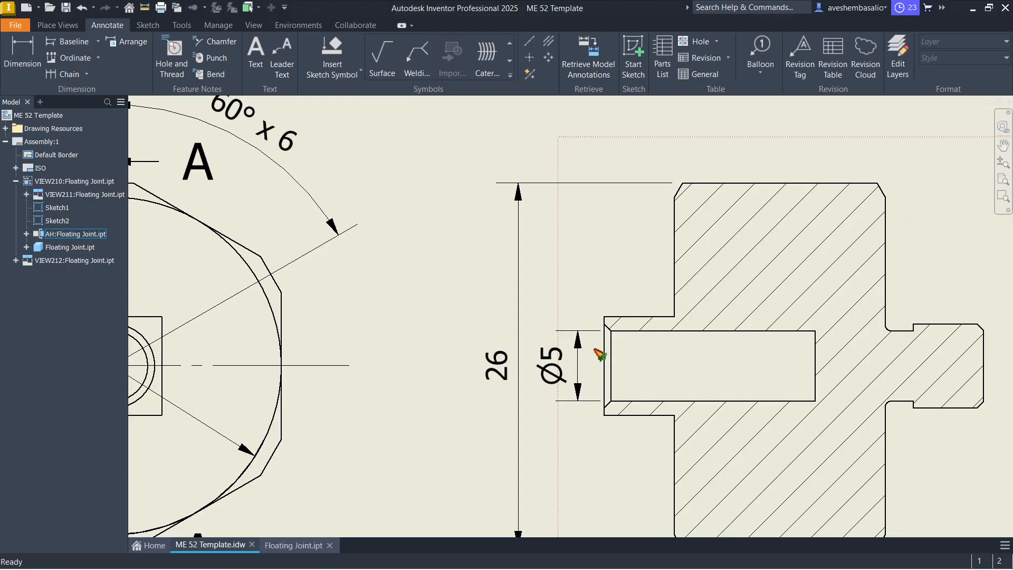
# Extend the Ø5 dimension text with depth and counterbore symbols followed by 10
pyautogui.doubleClick(561, 360)
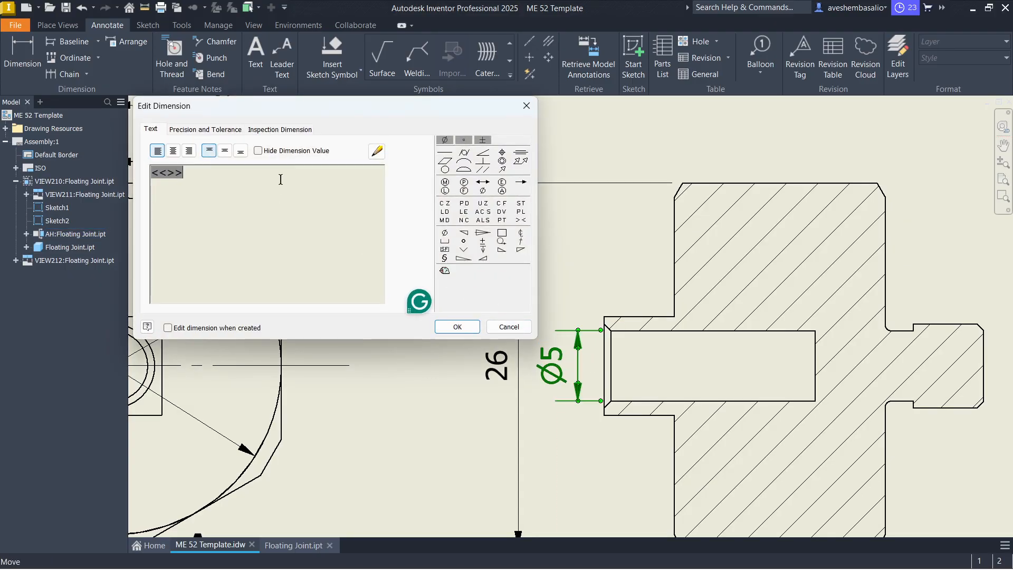
pyautogui.hotkey('alt', 'Tab')
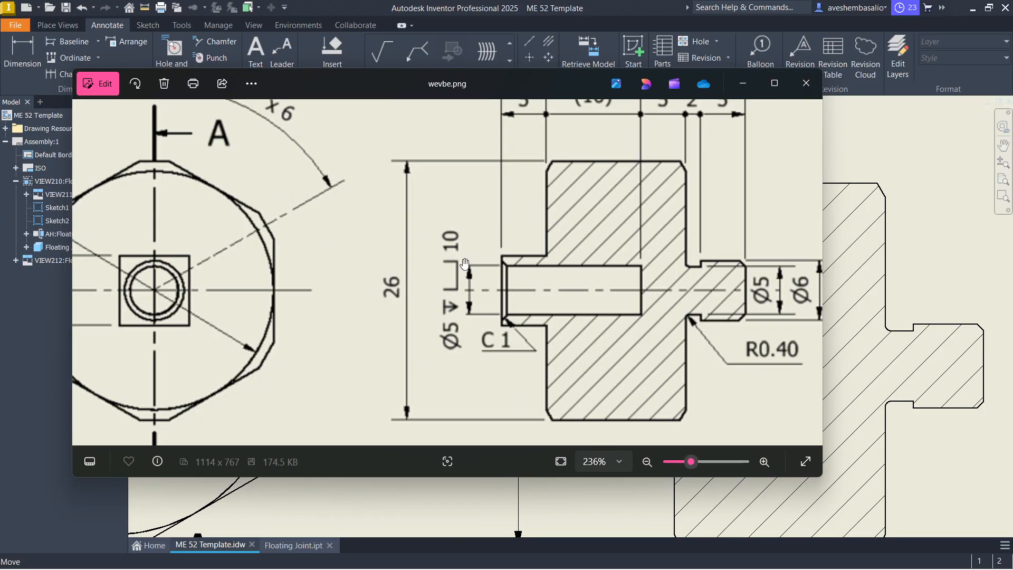
pyautogui.hotkey('alt', 'Tab')
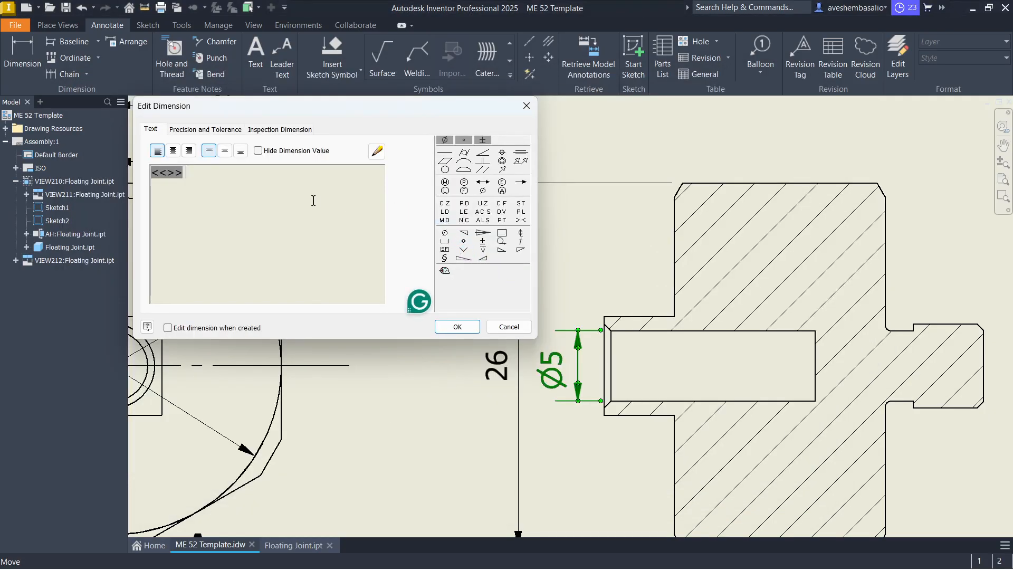
pyautogui.click(483, 249)
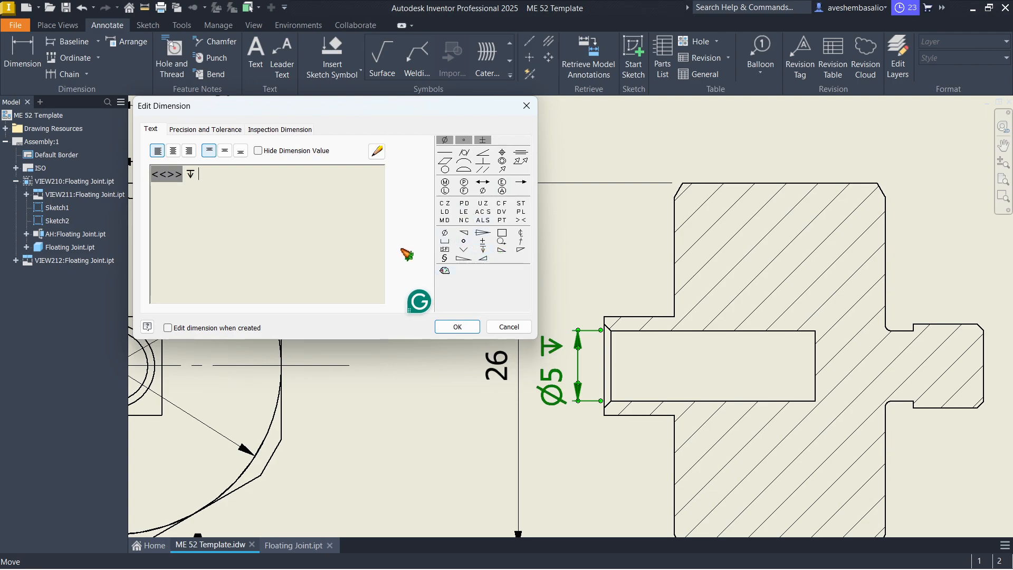
pyautogui.click(445, 242)
pyautogui.write('10')
pyautogui.click(457, 327)
pyautogui.scroll(5, 511, 323)
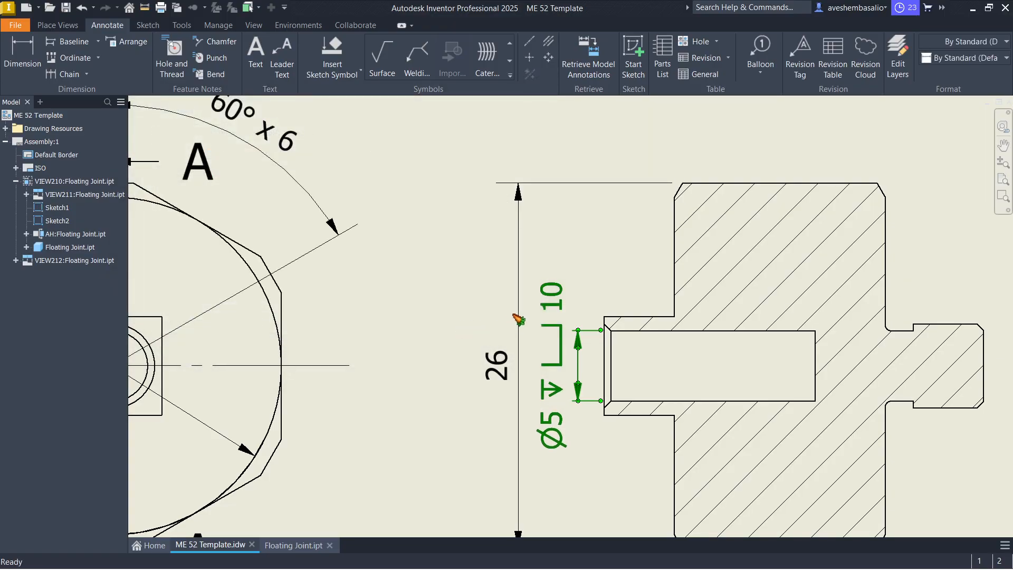
pyautogui.hotkey('alt', 'Tab')
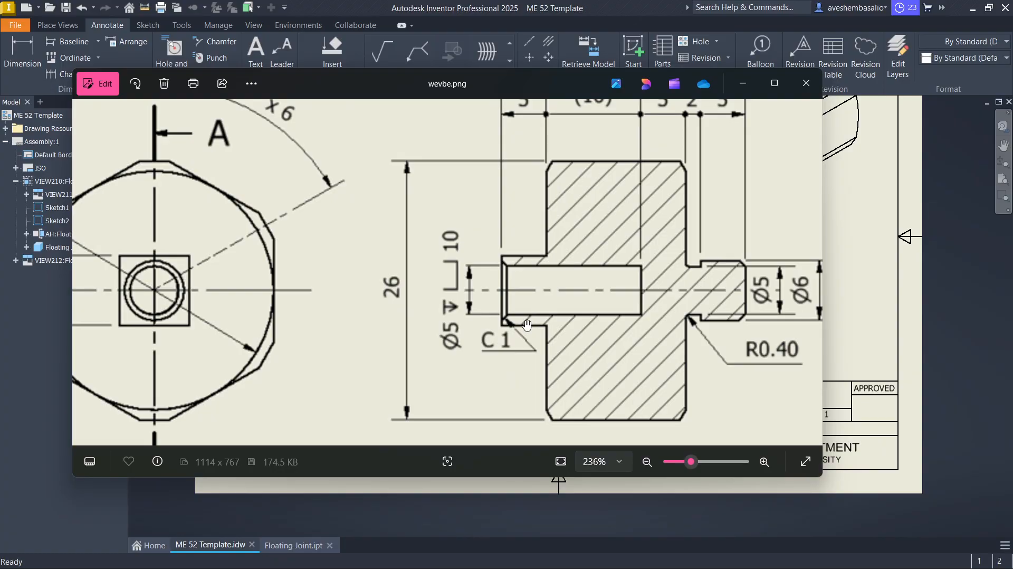
pyautogui.hotkey('alt', 'Tab')
pyautogui.scroll(3, 583, 314)
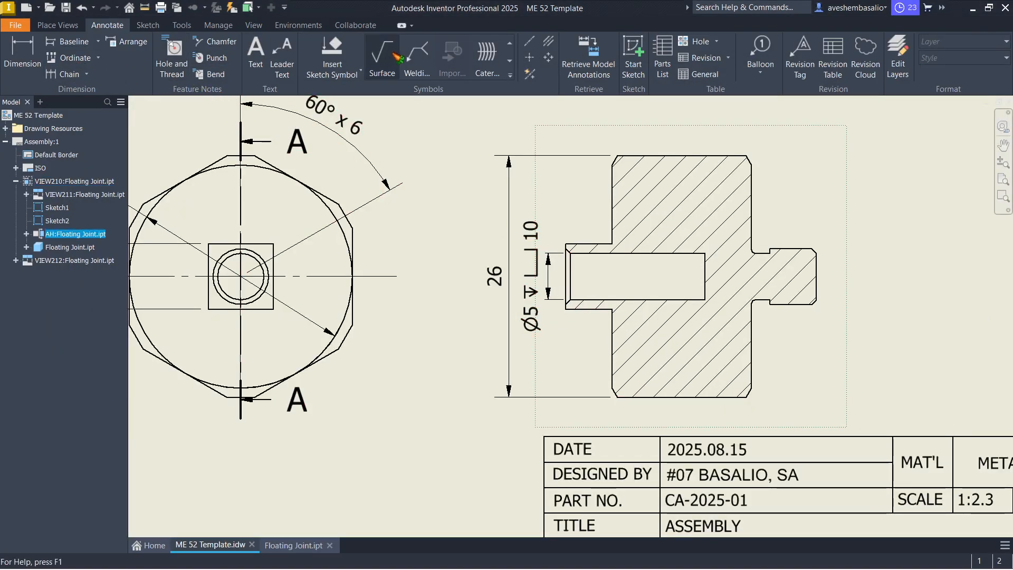
# Place a 1 X 45° chamfer note on the hole entrance edge below the hole
pyautogui.scroll(3, 577, 296)
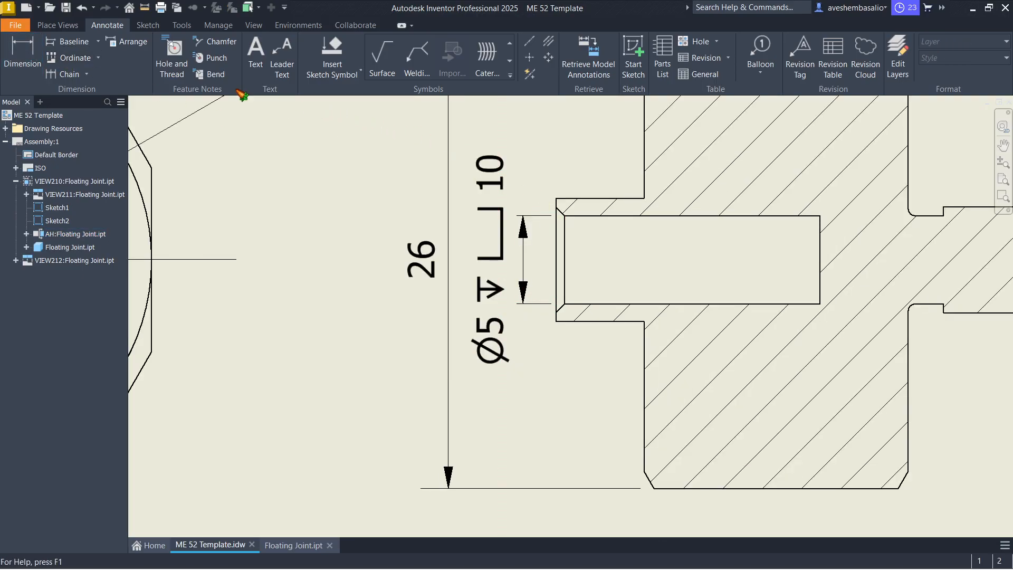
pyautogui.click(221, 42)
pyautogui.scroll(3, 579, 311)
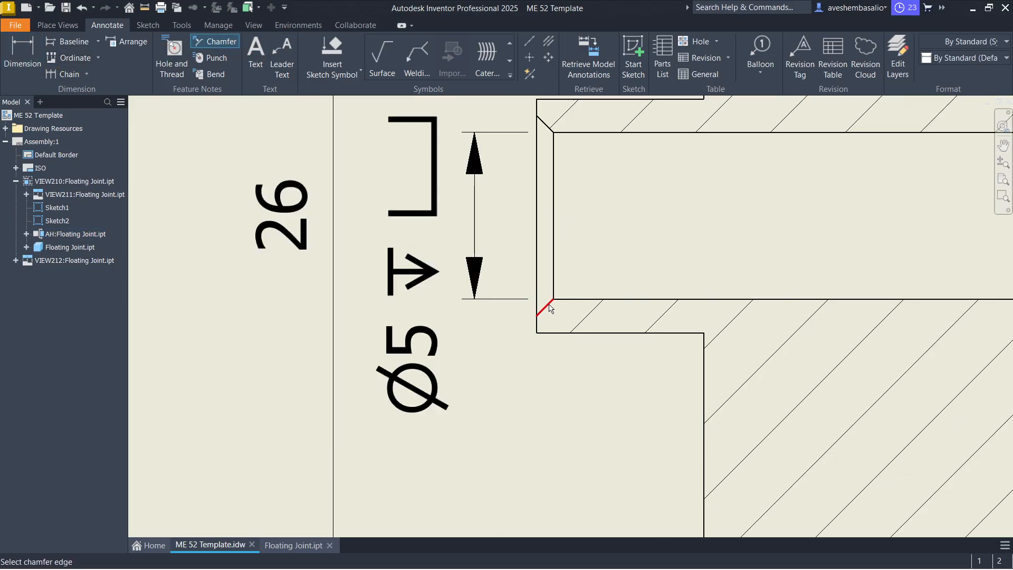
pyautogui.click(549, 314)
pyautogui.click(548, 333)
pyautogui.scroll(-2, 590, 401)
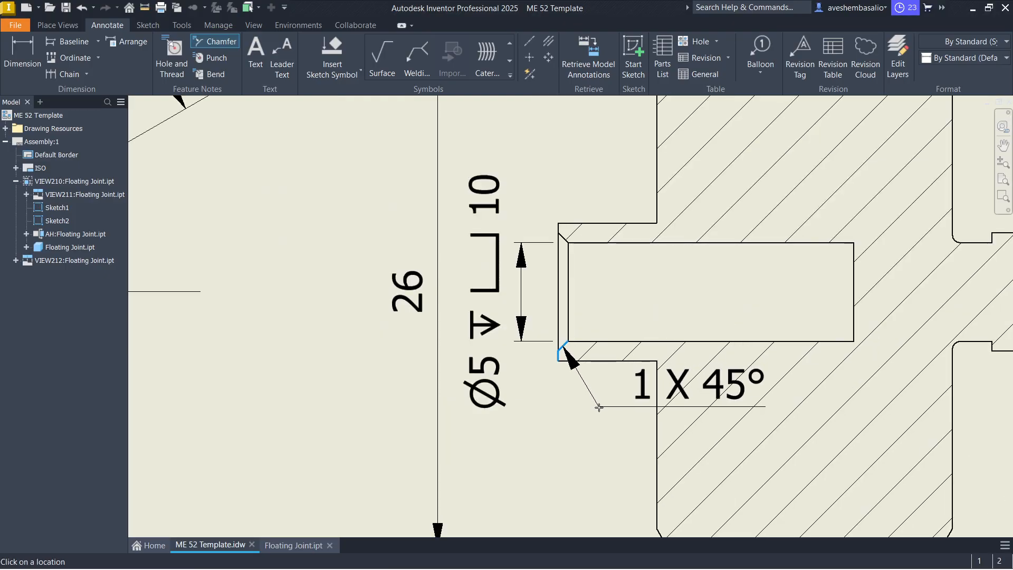
pyautogui.click(612, 402)
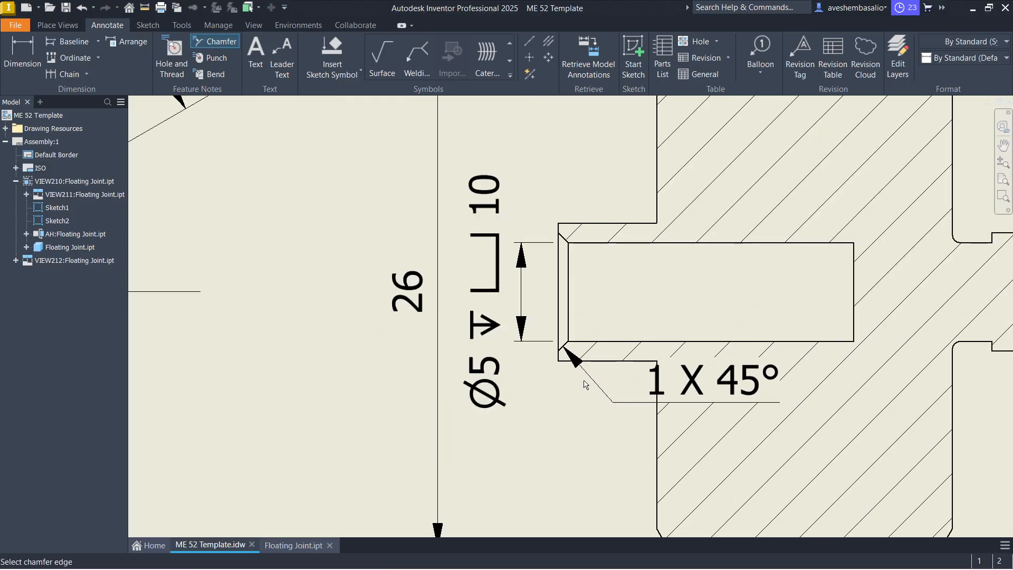
pyautogui.press('Escape')
# Change the chamfer note text to 'C 1' and reposition it below the hole
pyautogui.doubleClick(700, 383)
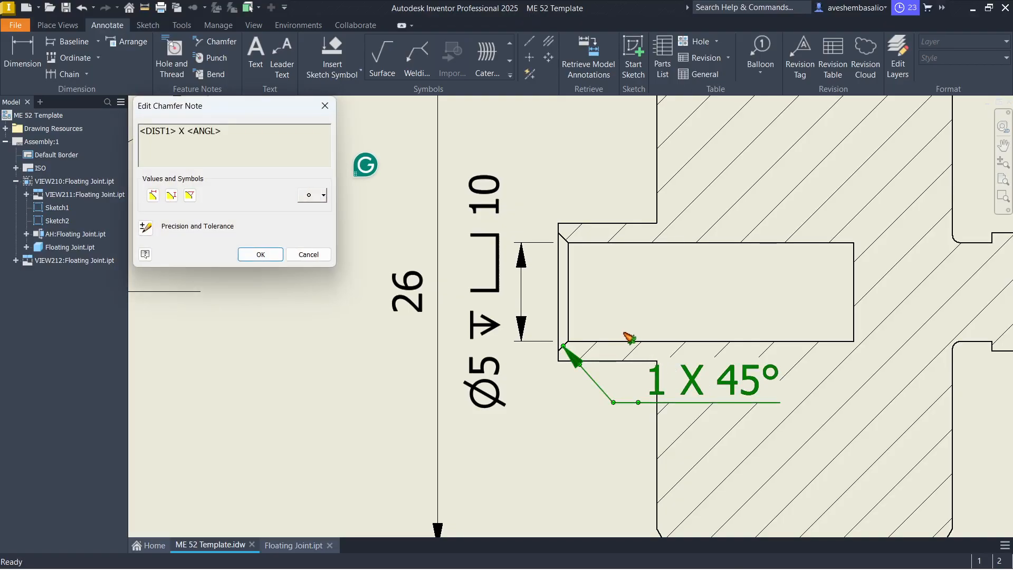
pyautogui.hotkey('alt', 'Tab')
pyautogui.hotkey('alt', 'Tab')
pyautogui.press('BackSpace')
pyautogui.press('BackSpace')
pyautogui.press('BackSpace')
pyautogui.press('BackSpace')
pyautogui.press('BackSpace')
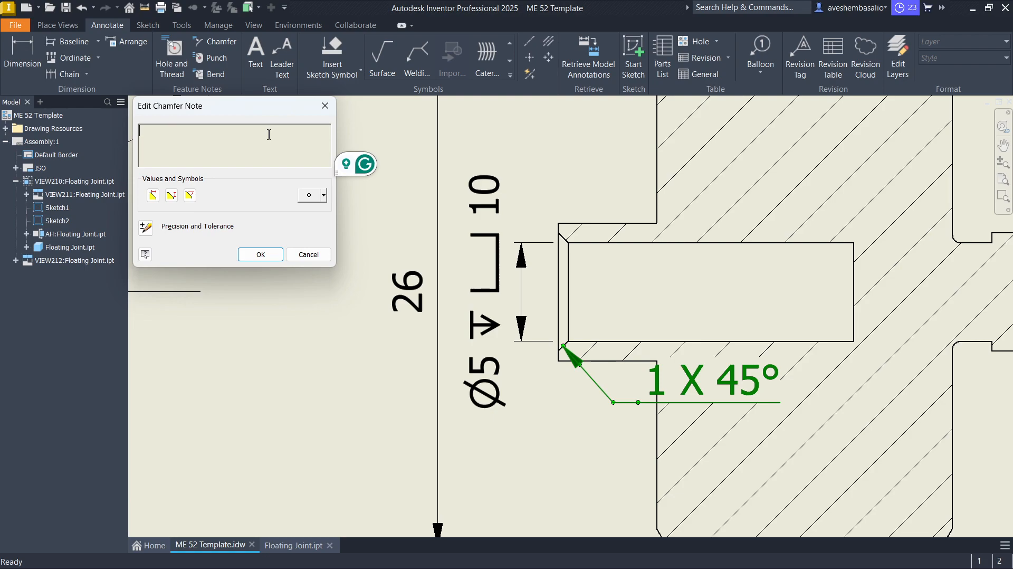
pyautogui.write('C 1')
pyautogui.press('Return')
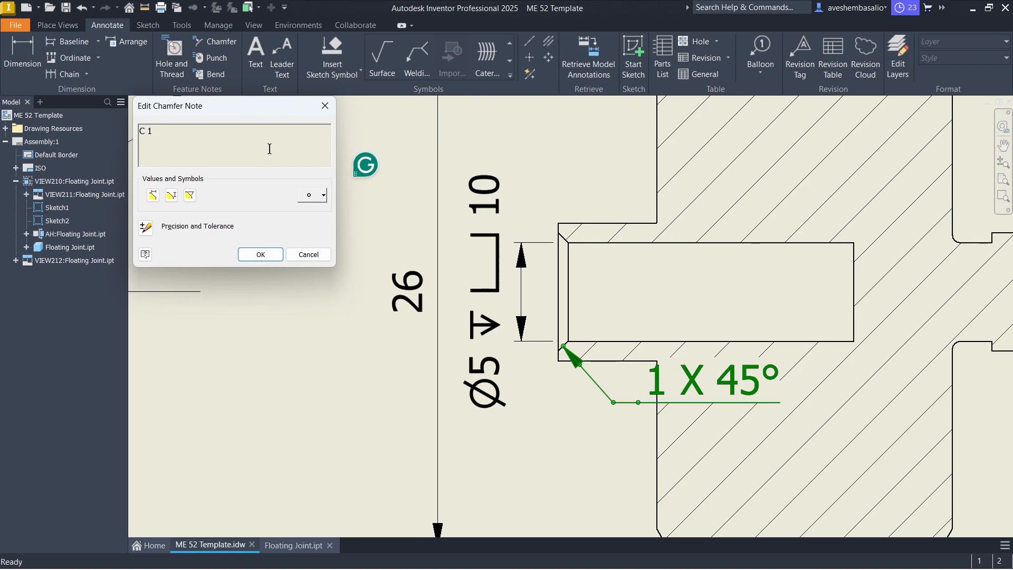
pyautogui.click(261, 255)
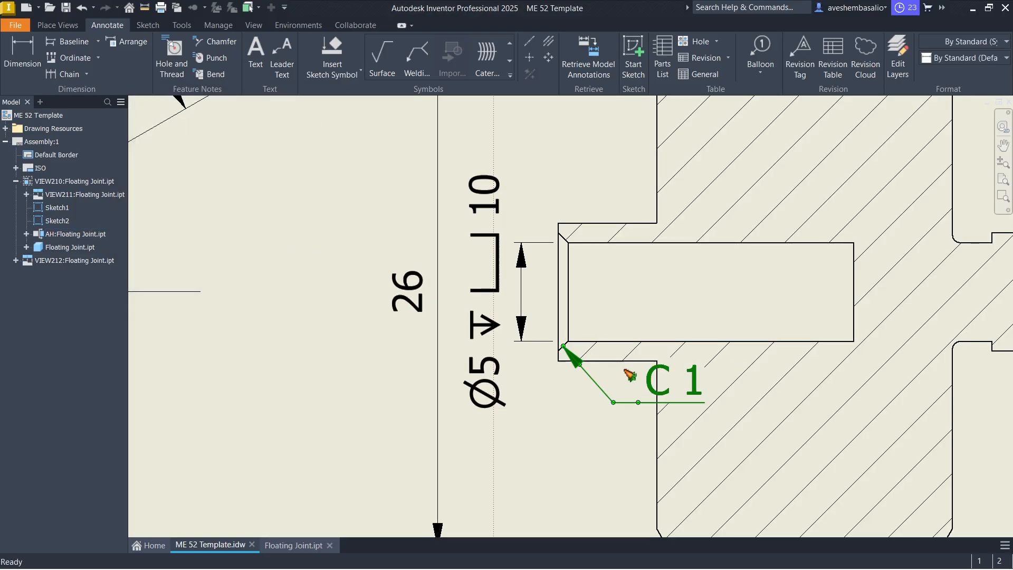
pyautogui.press('Escape')
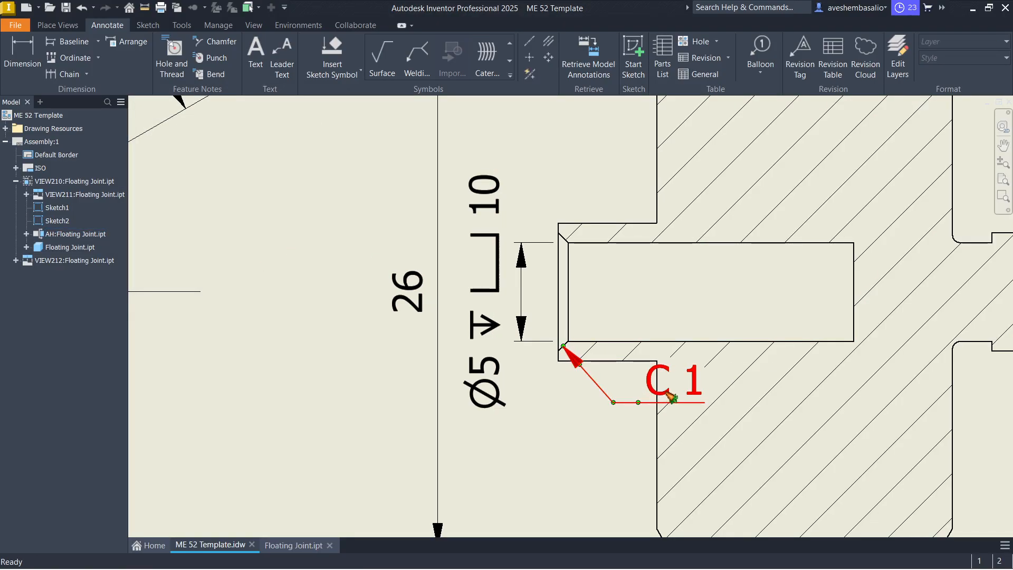
pyautogui.moveTo(672, 397)
pyautogui.mouseDown()
pyautogui.moveTo(585, 420)
pyautogui.moveTo(616, 414)
pyautogui.moveTo(644, 436)
pyautogui.moveTo(658, 412)
pyautogui.mouseUp()
pyautogui.click(593, 414)
# Frame the section view and pan reference wevbe.png to its section for comparison
pyautogui.scroll(5, 658, 412)
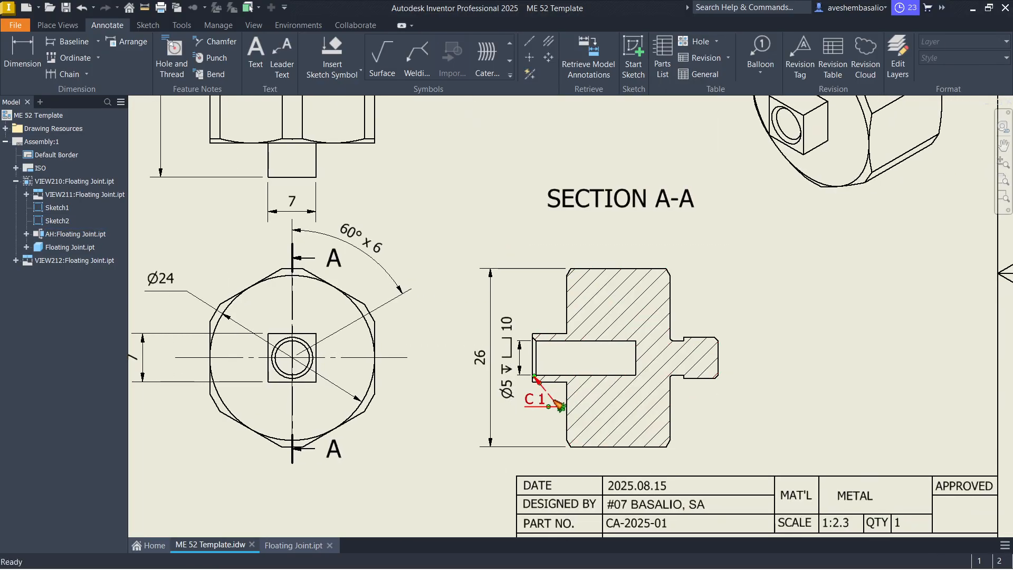
pyautogui.scroll(-6, 559, 405)
pyautogui.scroll(3, 556, 434)
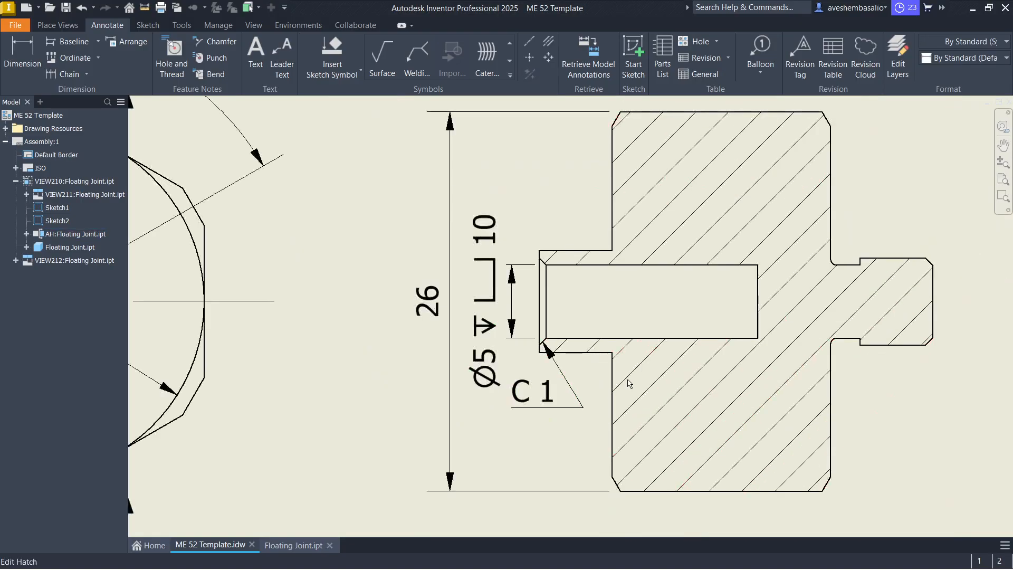
pyautogui.scroll(3, 628, 384)
pyautogui.moveTo(628, 383); pyautogui.dragTo(564, 340, button='middle')
pyautogui.hotkey('alt', 'Tab')
pyautogui.moveTo(703, 363)
pyautogui.mouseDown()
pyautogui.moveTo(620, 360)
pyautogui.moveTo(593, 421)
pyautogui.moveTo(632, 360)
pyautogui.mouseUp()
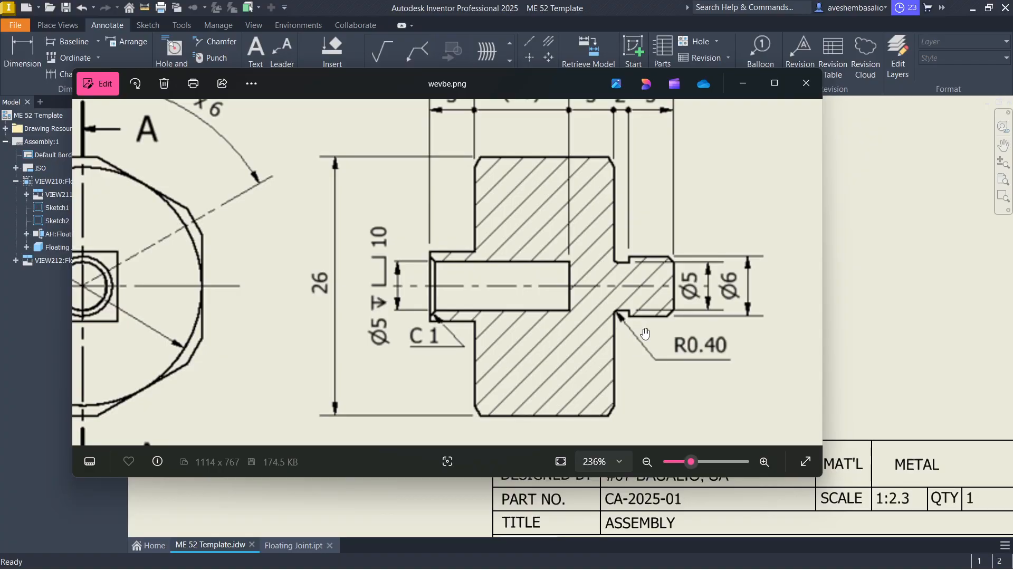
# Place a radius dimension on the small fillet at the right stub's neck
pyautogui.hotkey('alt', 'Tab')
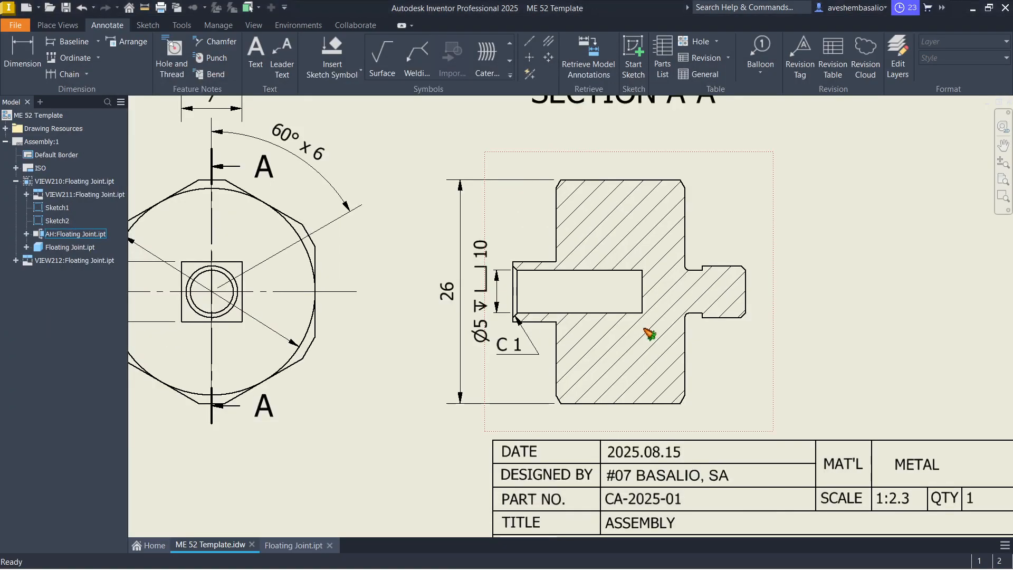
pyautogui.click(24, 55)
pyautogui.scroll(-6, 740, 346)
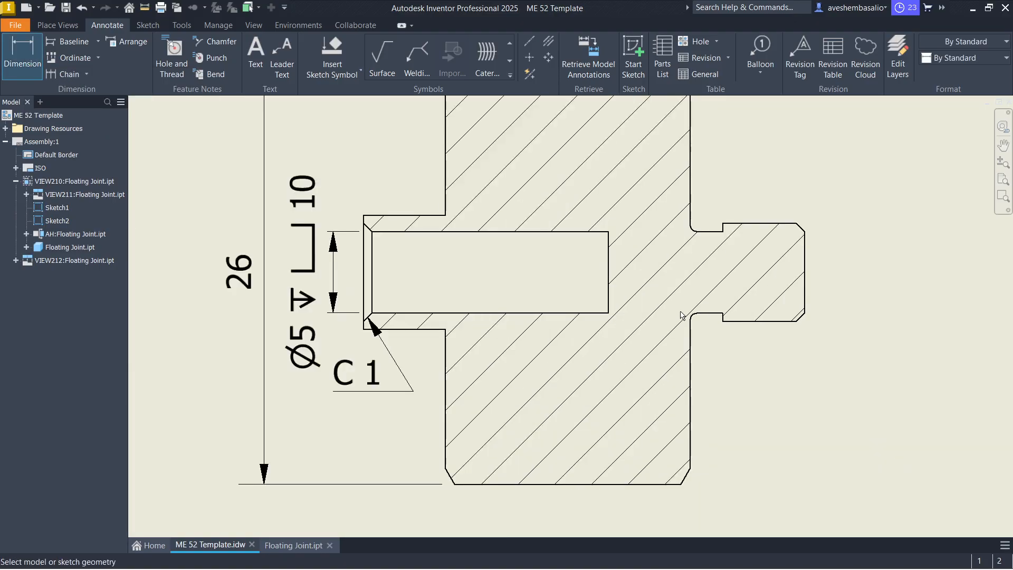
pyautogui.moveTo(740, 346); pyautogui.dragTo(645, 344, button='middle')
pyautogui.click(657, 339)
pyautogui.press('Escape')
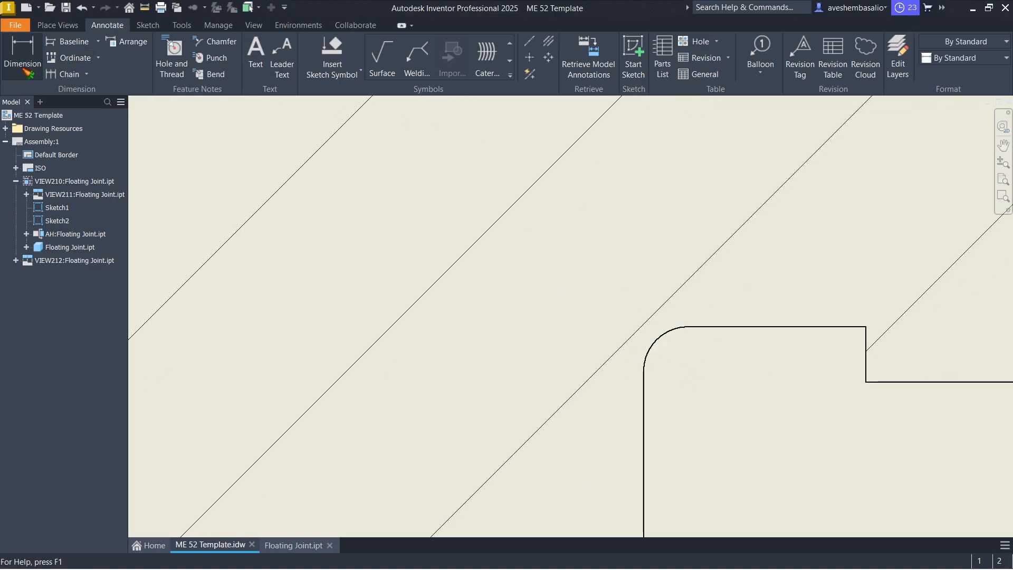
pyautogui.click(655, 351)
pyautogui.scroll(-8, 688, 369)
pyautogui.click(738, 347)
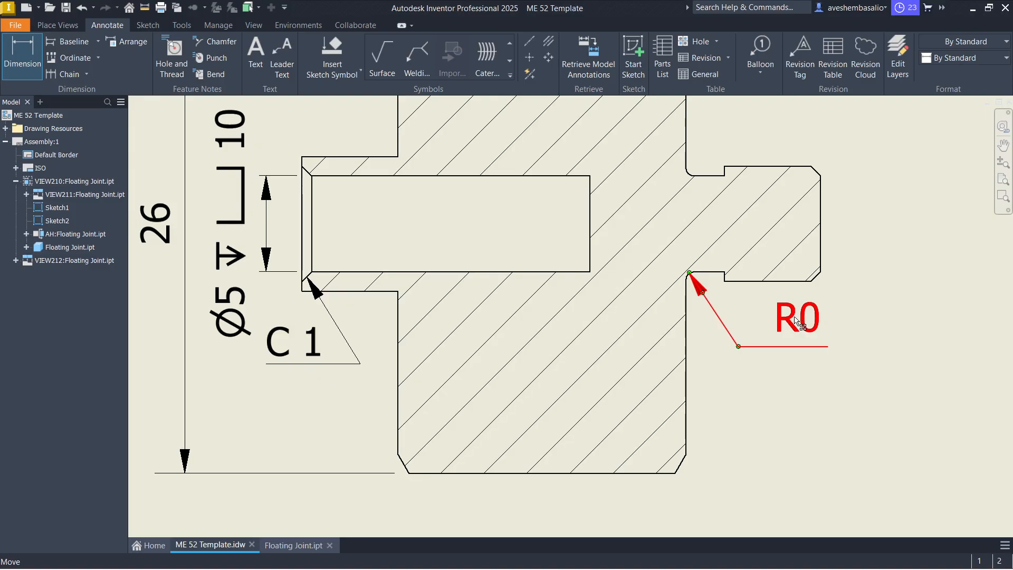
pyautogui.press('Escape')
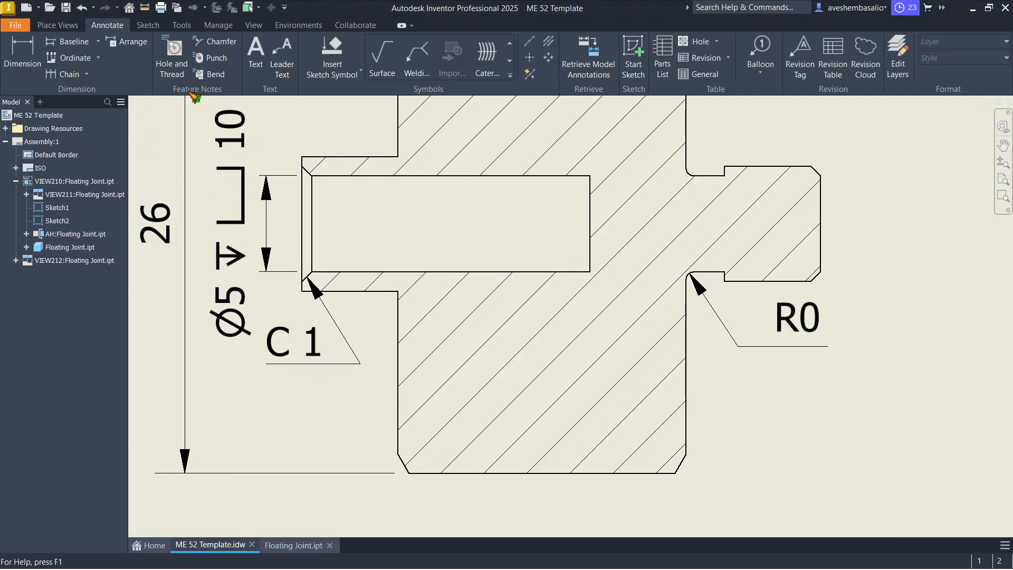
# Set the radius dimension precision to two decimals so it reads R0.40
pyautogui.rightClick(797, 321)
pyautogui.moveTo(856, 372)
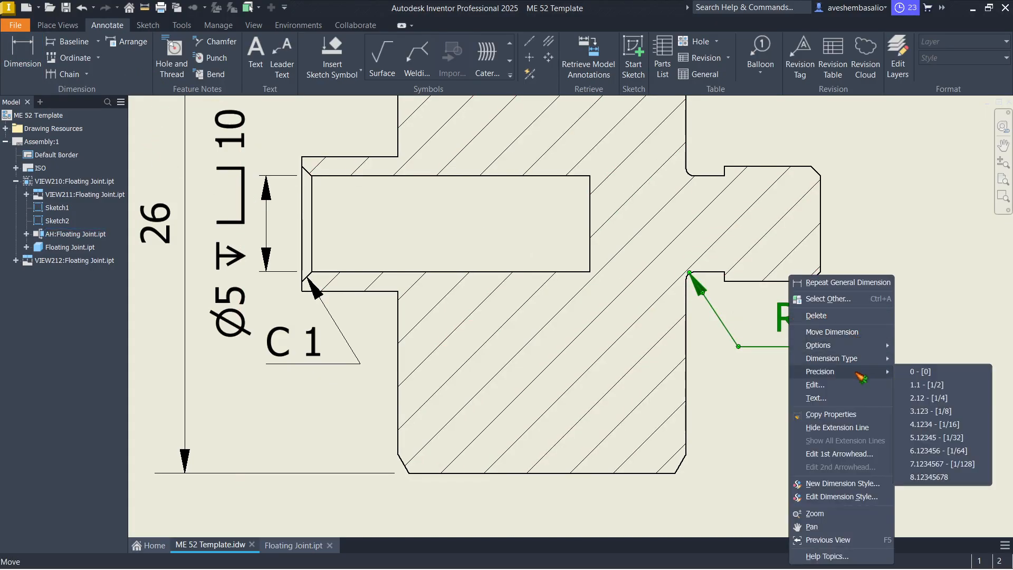
pyautogui.click(943, 399)
pyautogui.scroll(2, 844, 377)
pyautogui.press('Escape')
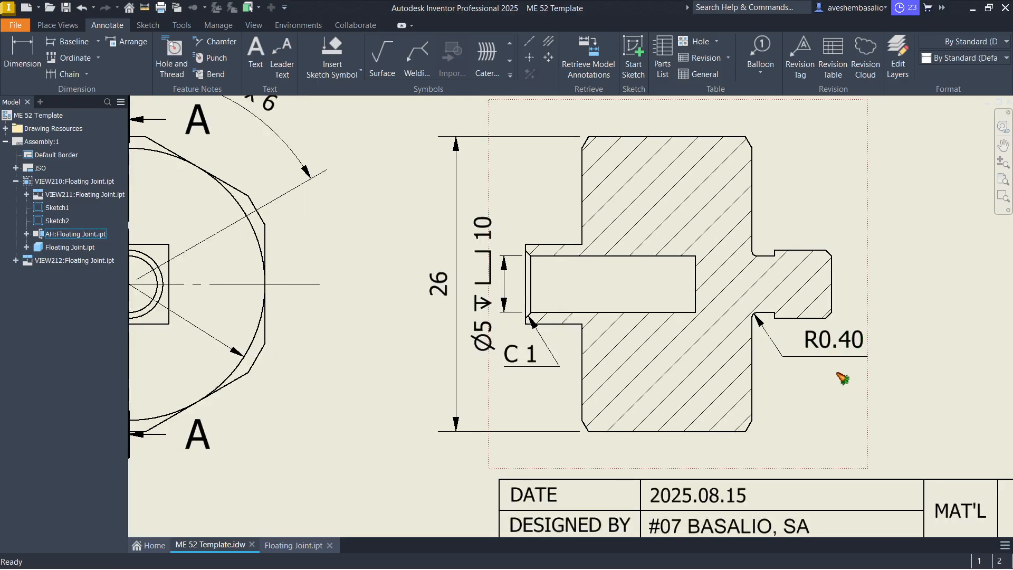
pyautogui.scroll(1, 844, 376)
pyautogui.hotkey('alt', 'Tab')
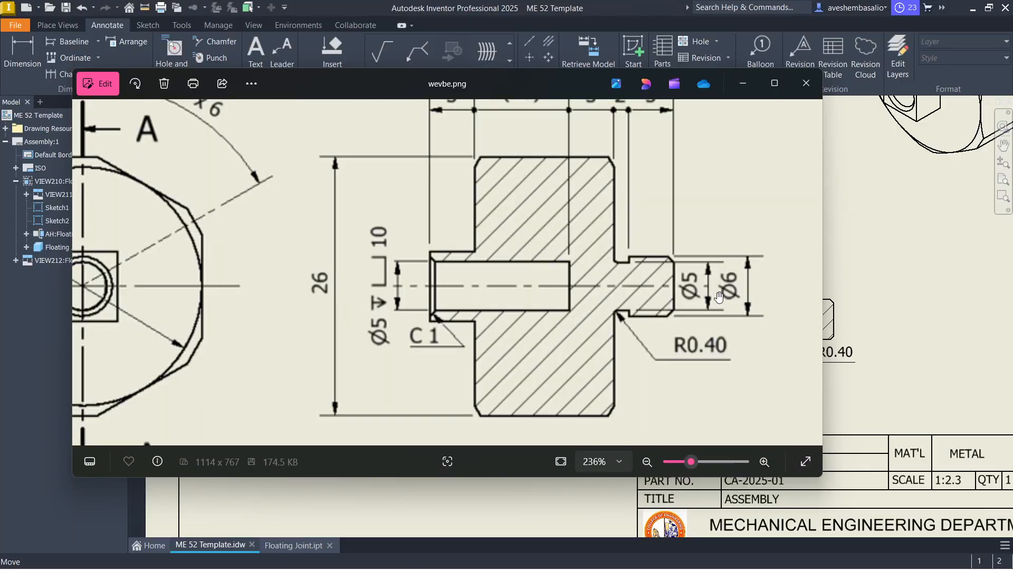
pyautogui.hotkey('alt', 'Tab')
# Dimension the right stub's end face and prefix it with a diameter symbol to read Ø5
pyautogui.click(22, 56)
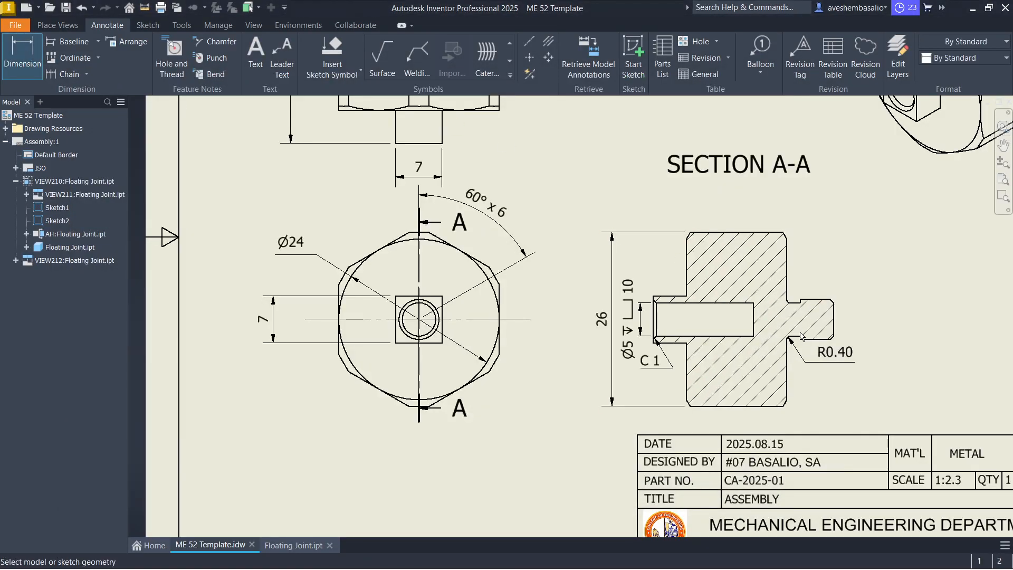
pyautogui.moveTo(803, 337); pyautogui.dragTo(498, 303, button='middle')
pyautogui.scroll(-3, 528, 303)
pyautogui.click(531, 264)
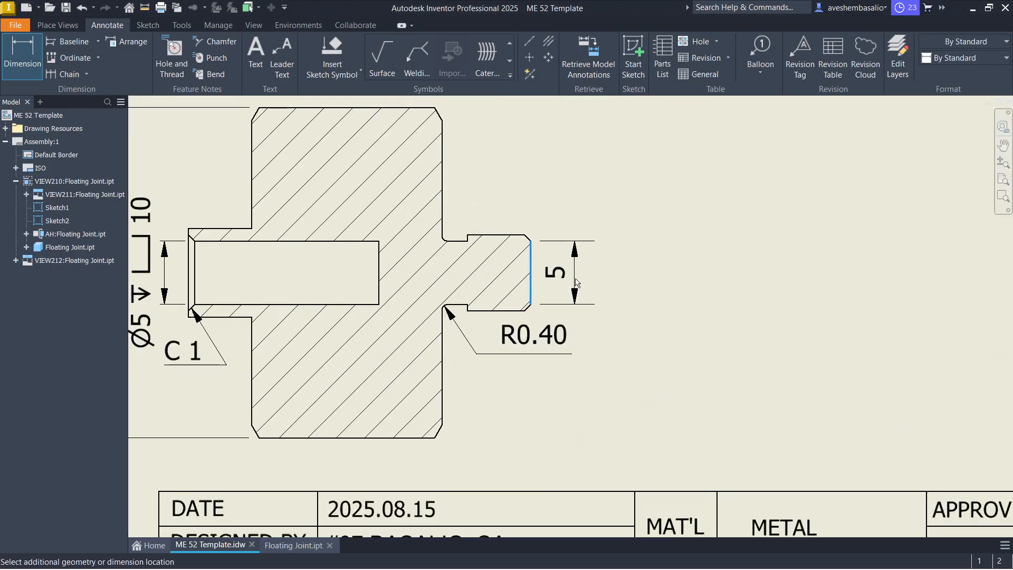
pyautogui.click(579, 282)
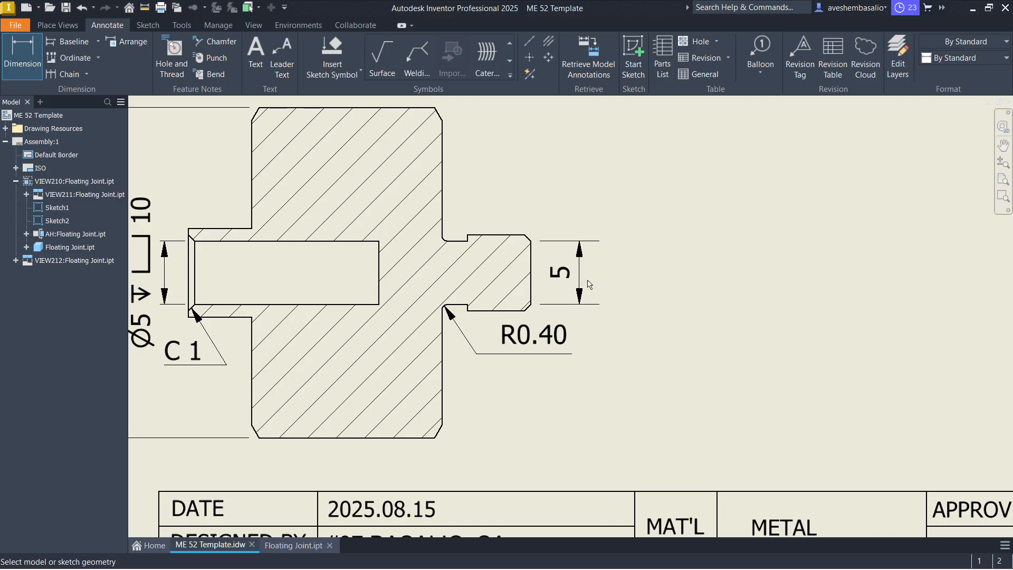
pyautogui.press('Escape')
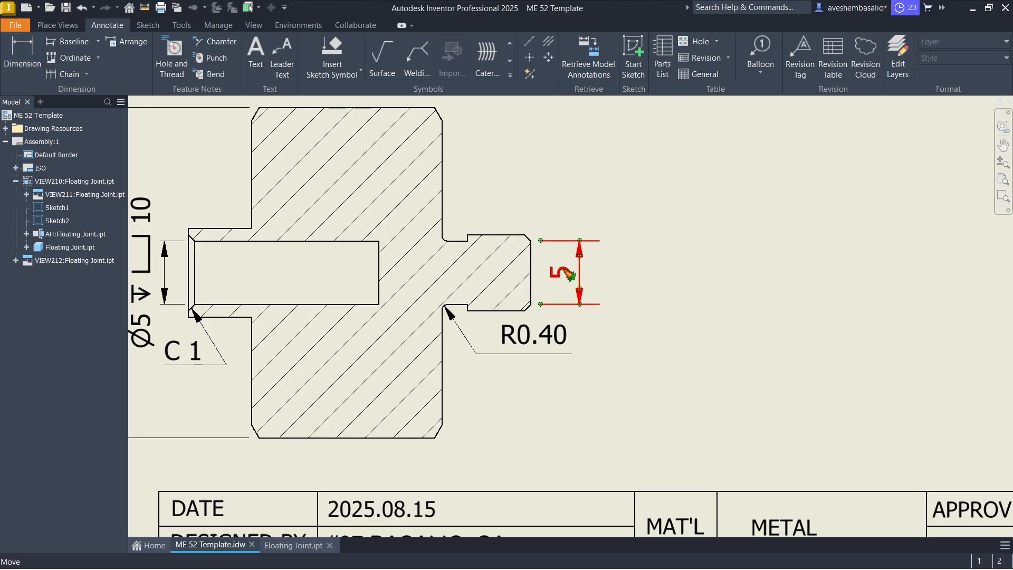
pyautogui.doubleClick(567, 274)
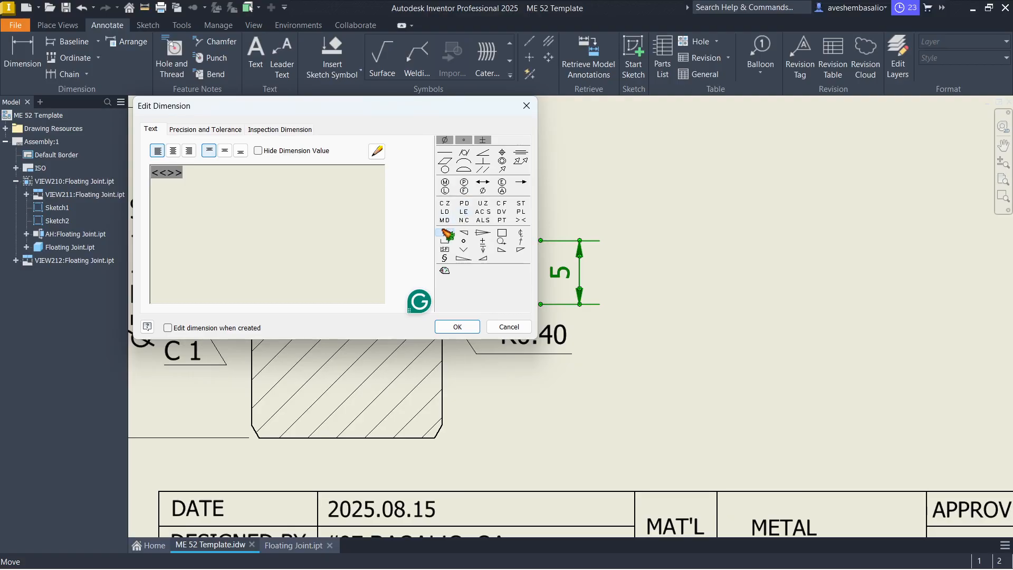
pyautogui.click(444, 232)
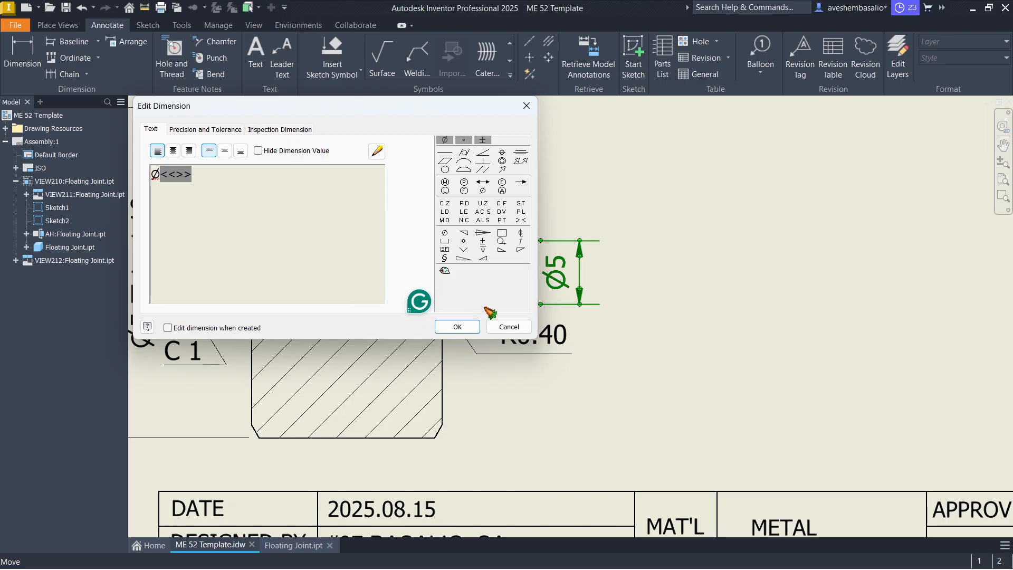
pyautogui.click(457, 327)
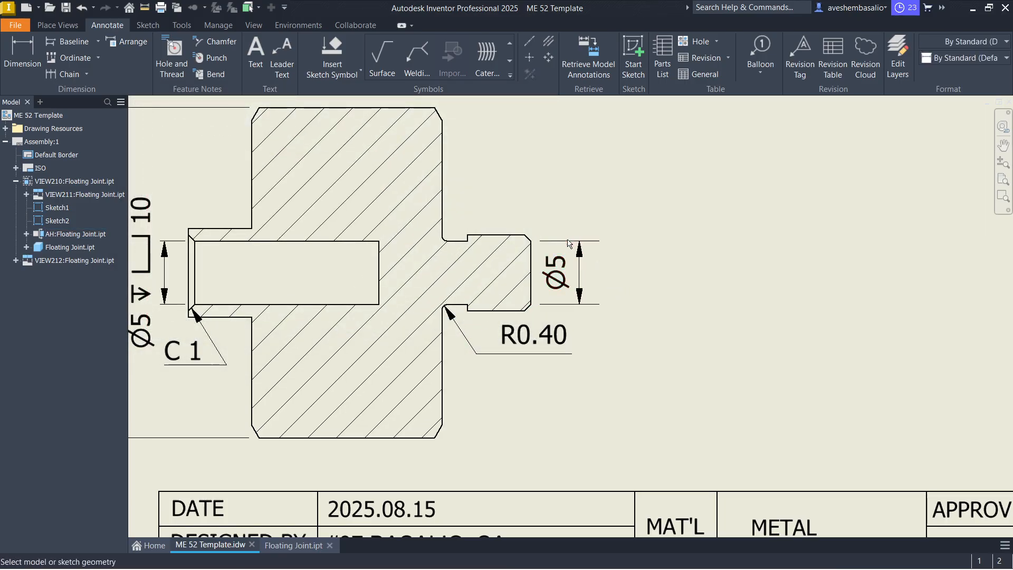
# Add the Ø6 stub diameter dimension and compare against the reference's Section A-A
pyautogui.press('d')
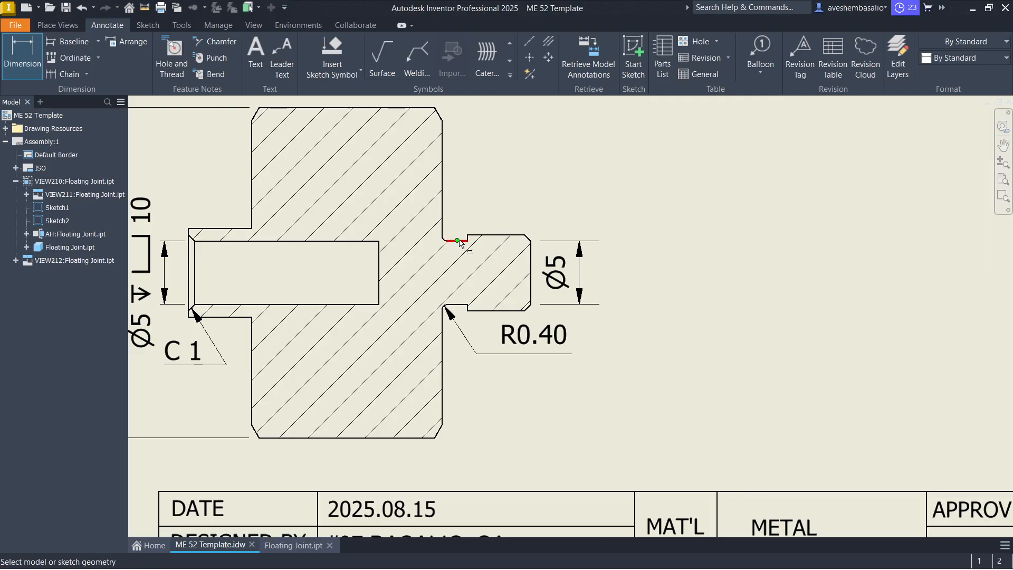
pyautogui.click(493, 235)
pyautogui.click(504, 311)
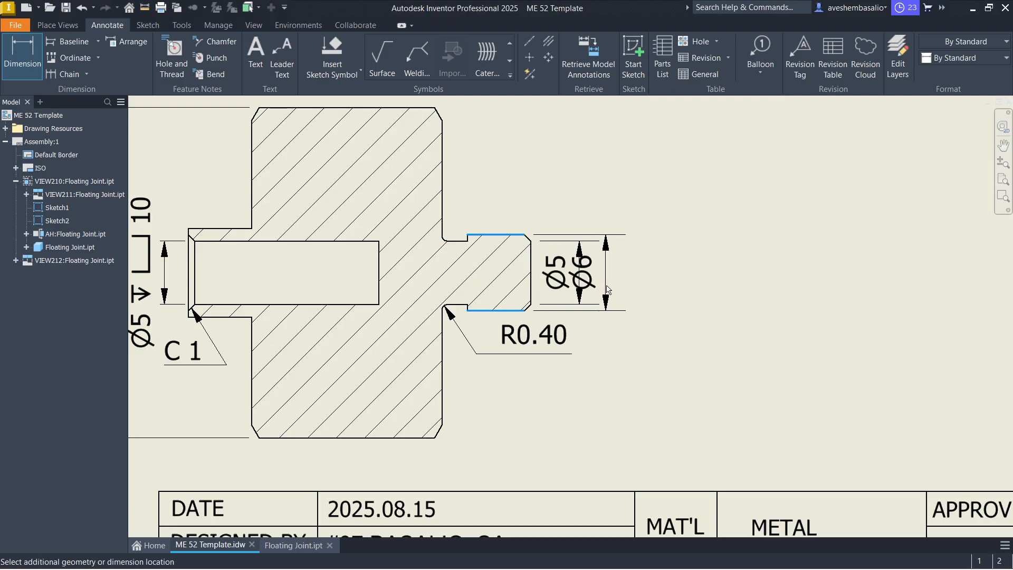
pyautogui.click(640, 288)
pyautogui.press('Escape')
pyautogui.scroll(-3, 650, 275)
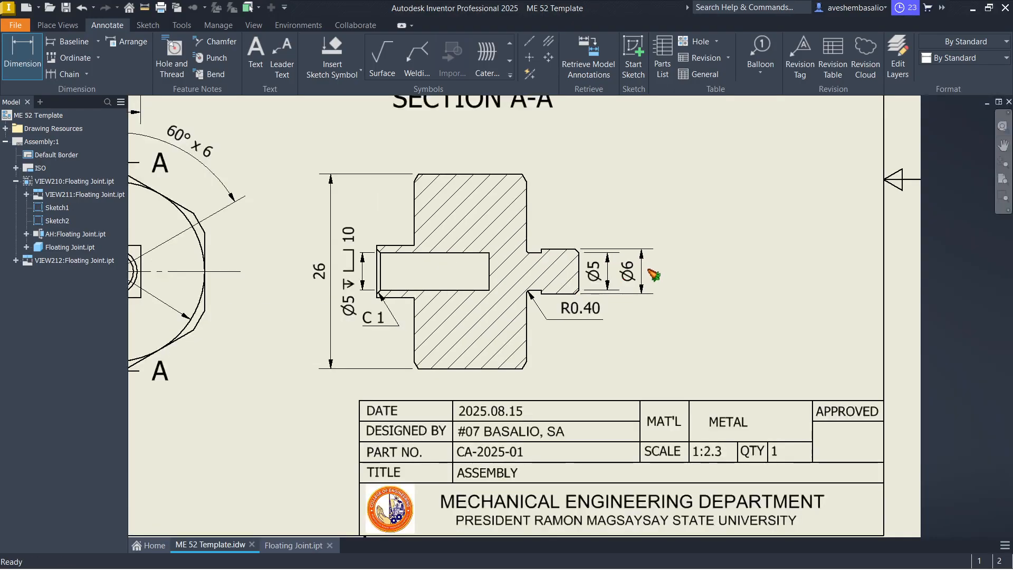
pyautogui.scroll(-3, 655, 274)
pyautogui.scroll(4, 598, 227)
pyautogui.moveTo(598, 233); pyautogui.dragTo(687, 349, button='middle')
pyautogui.hotkey('alt', 'Tab')
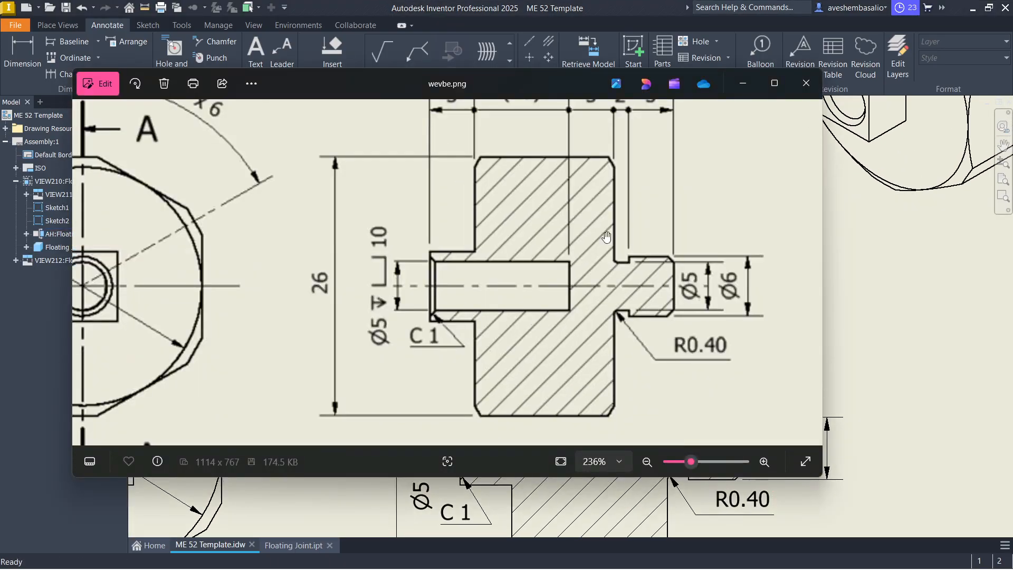
pyautogui.moveTo(584, 196); pyautogui.dragTo(594, 294)
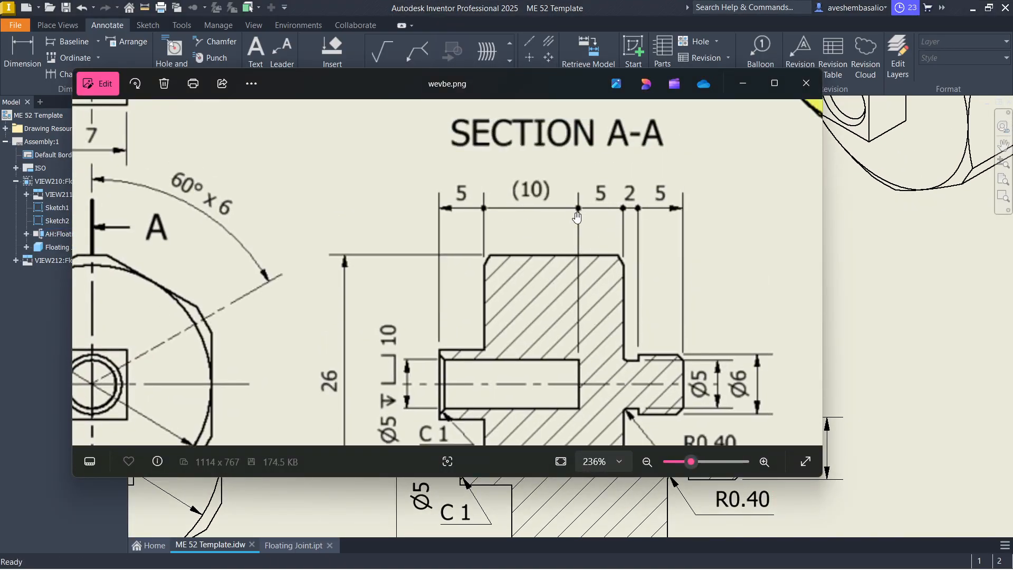
# Select Section A-A's vertical edges for a 5, 10, 5, 2, 5 chain dimension and continue
pyautogui.hotkey('alt', 'Tab')
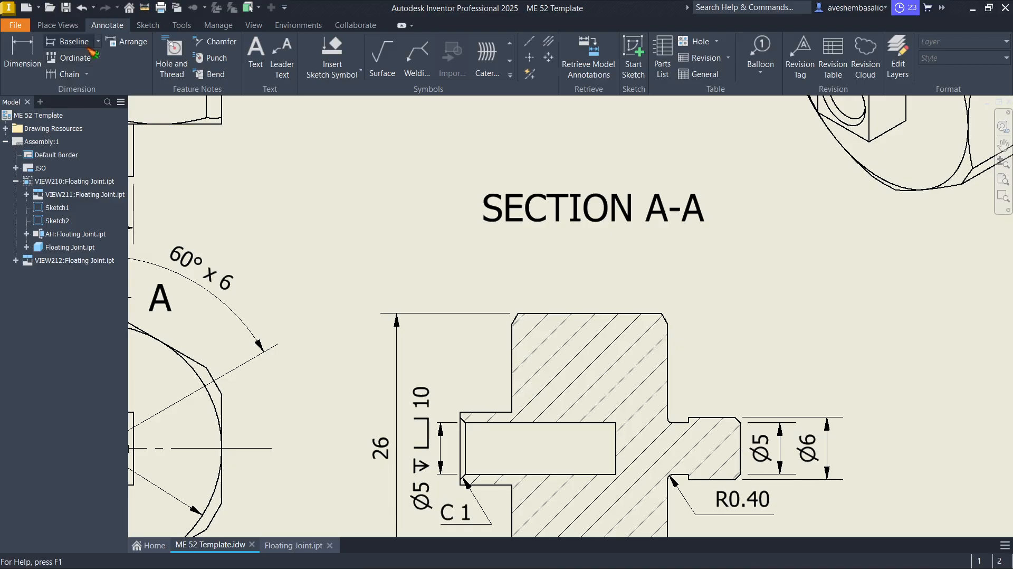
pyautogui.click(71, 75)
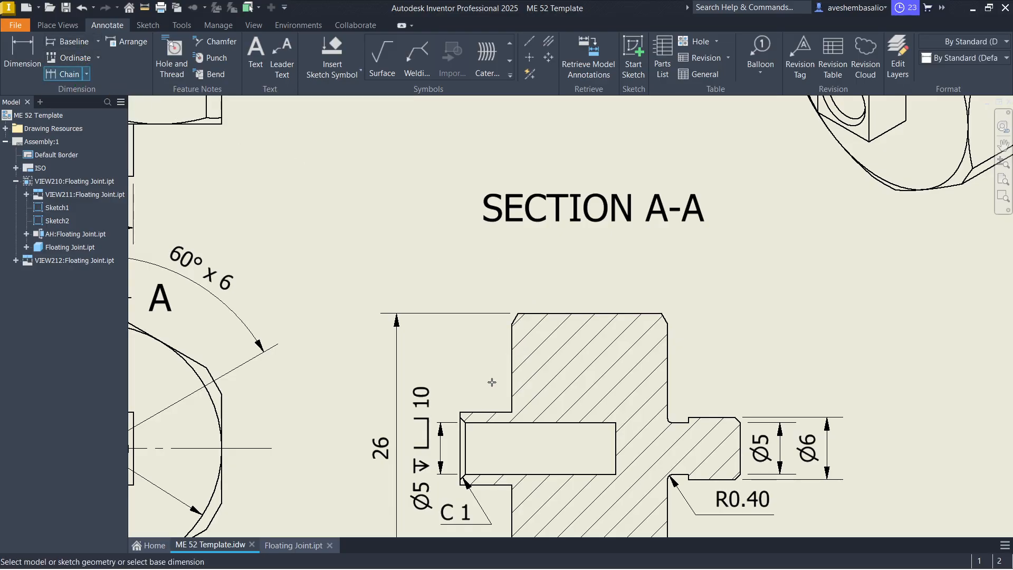
pyautogui.hotkey('alt', 'Tab')
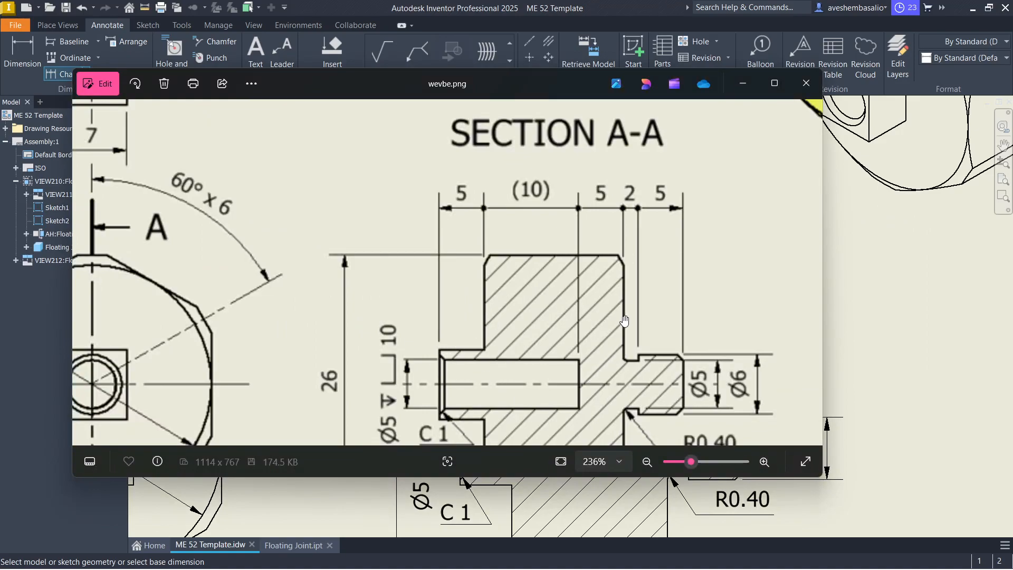
pyautogui.hotkey('alt', 'Tab')
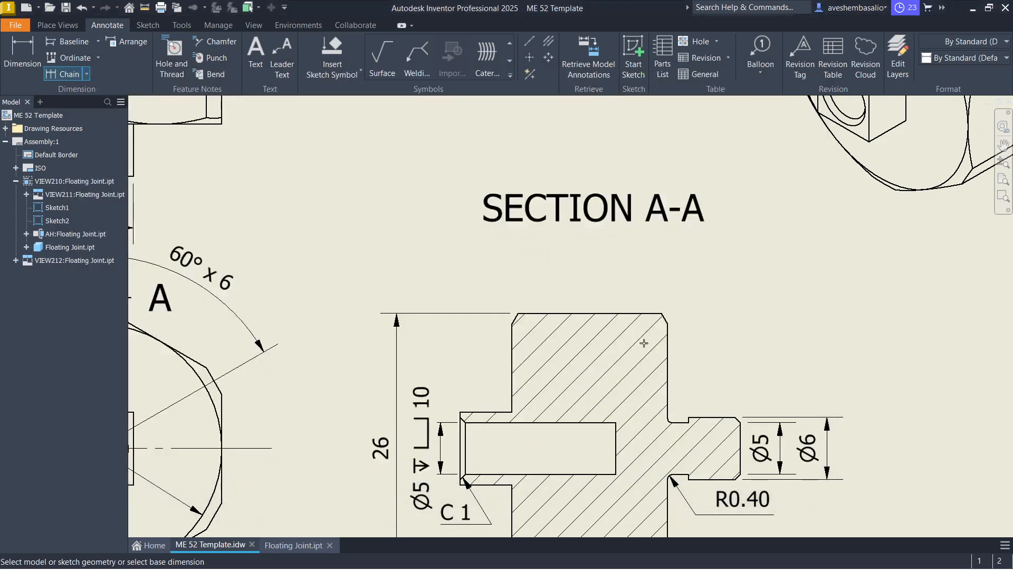
pyautogui.click(459, 434)
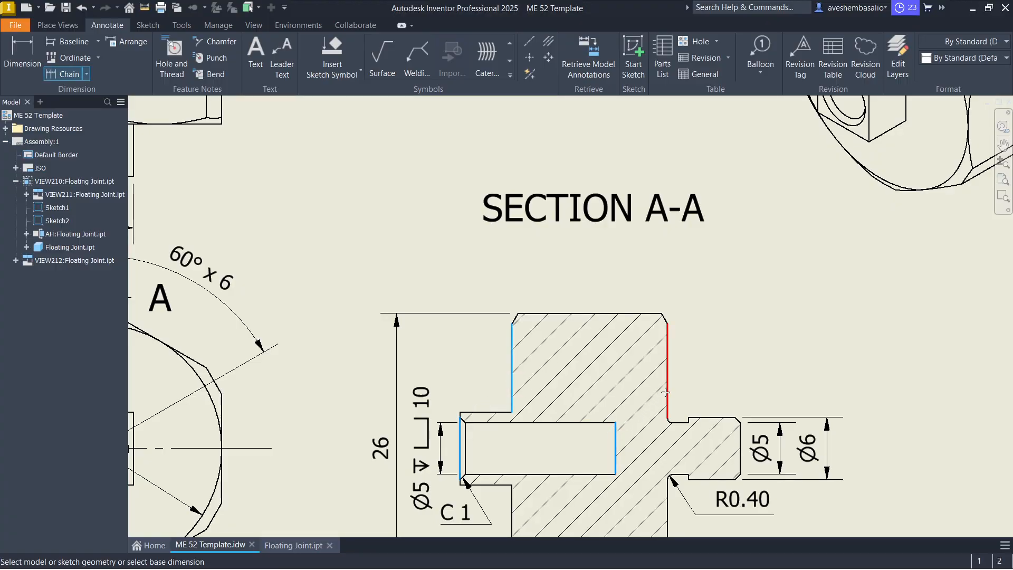
pyautogui.scroll(5, 684, 422)
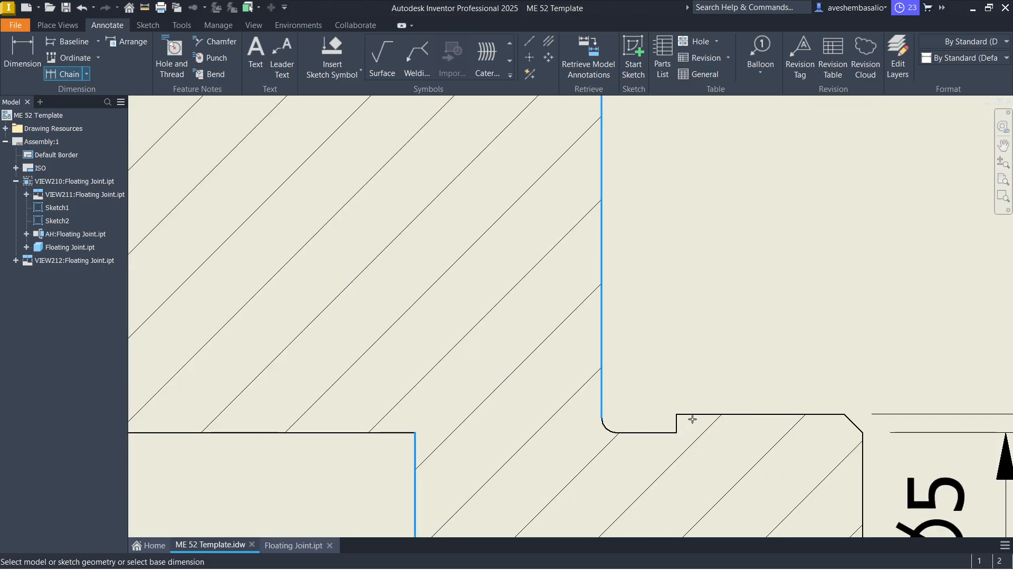
pyautogui.scroll(-2, 722, 440)
pyautogui.click(801, 459)
pyautogui.scroll(-6, 709, 293)
pyautogui.rightClick(667, 257)
pyautogui.click(707, 257)
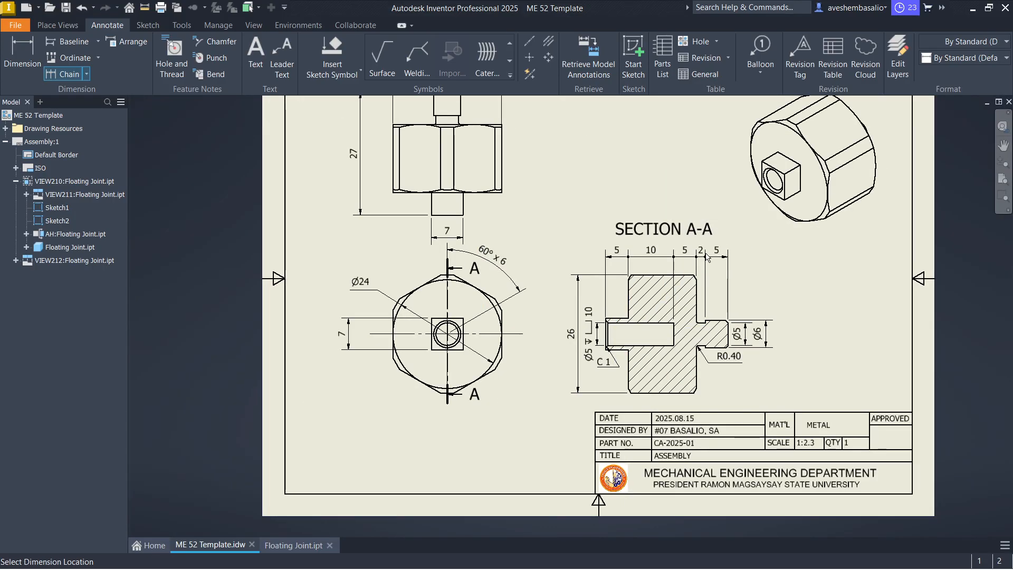
# Place the 5-10-5-2-5 chain above the section and compare it with reference wevbe.png
pyautogui.press('alt')
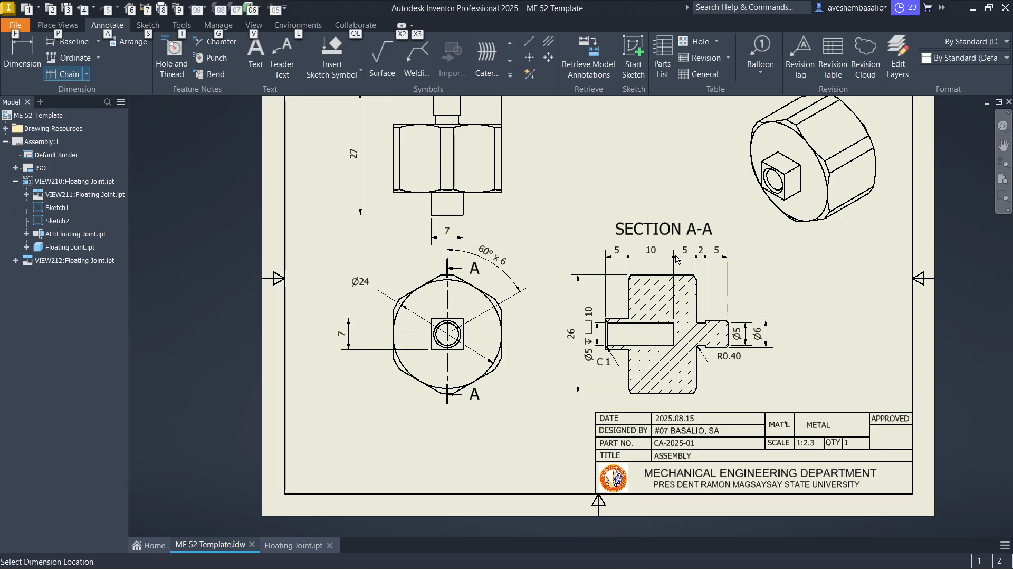
pyautogui.press('alt')
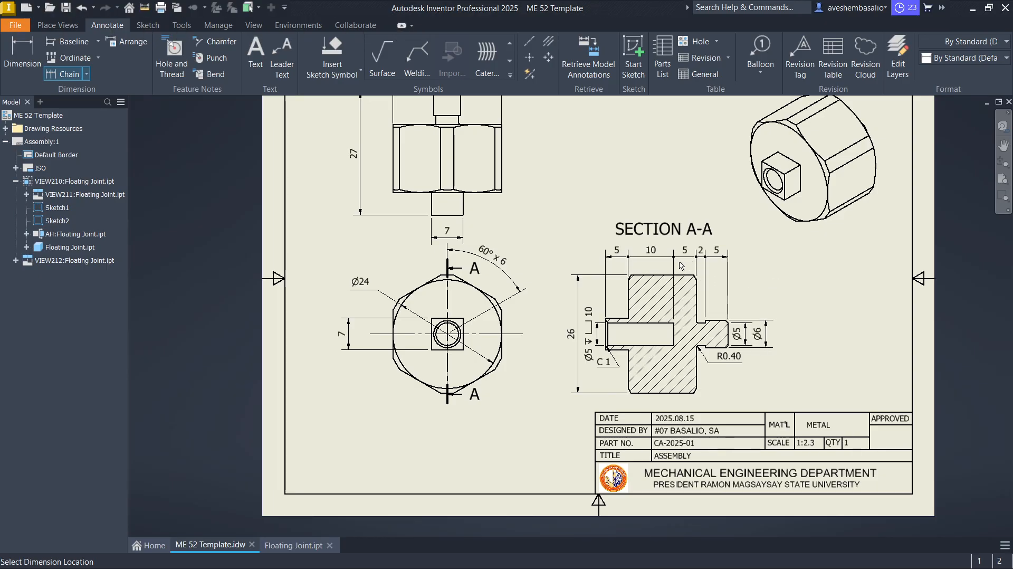
pyautogui.click(652, 257)
pyautogui.hotkey('alt', 'Tab')
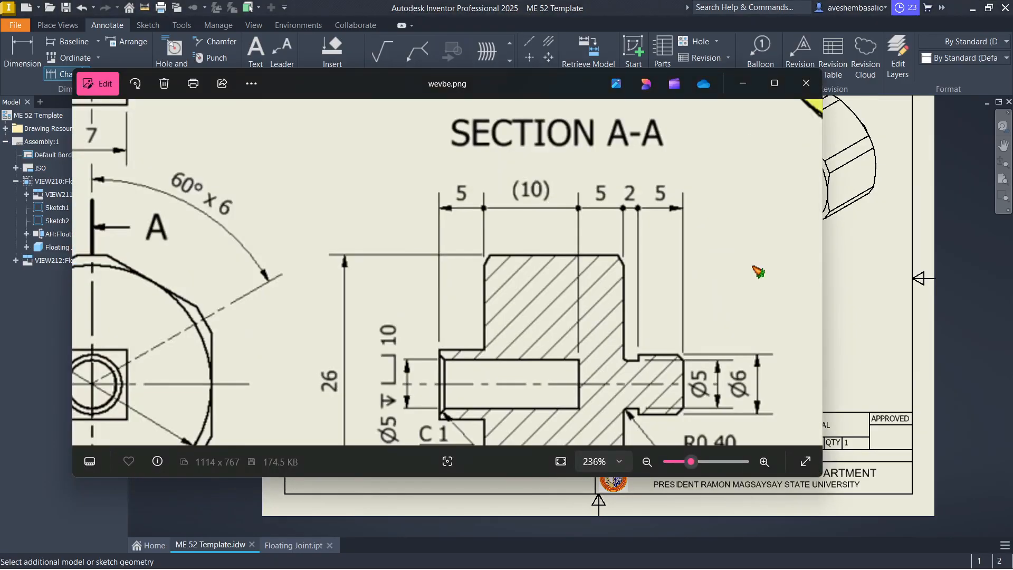
pyautogui.hotkey('alt', 'Tab')
pyautogui.hotkey('alt', 'Tab')
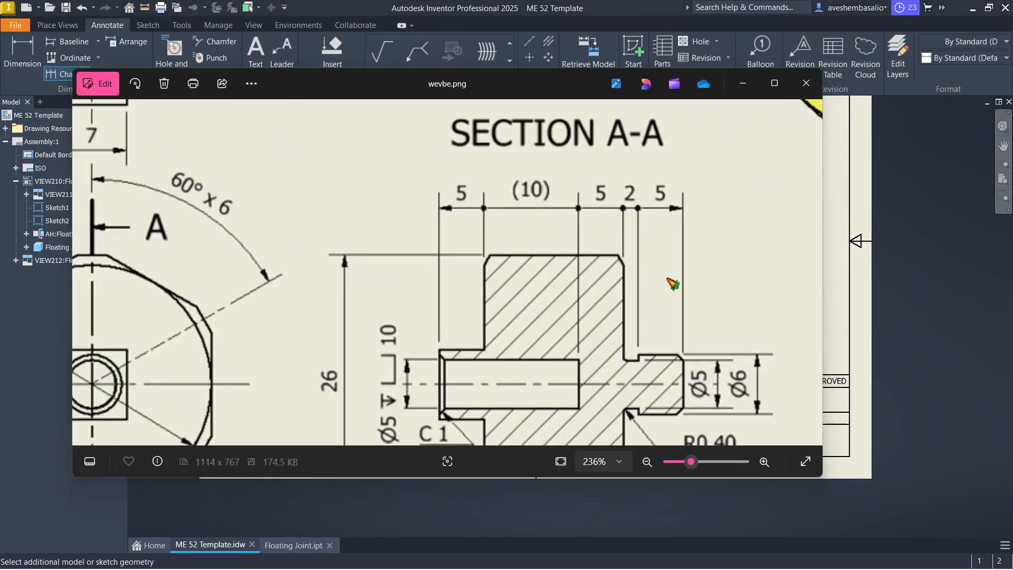
pyautogui.scroll(-5, 605, 272)
pyautogui.scroll(-1, 606, 272)
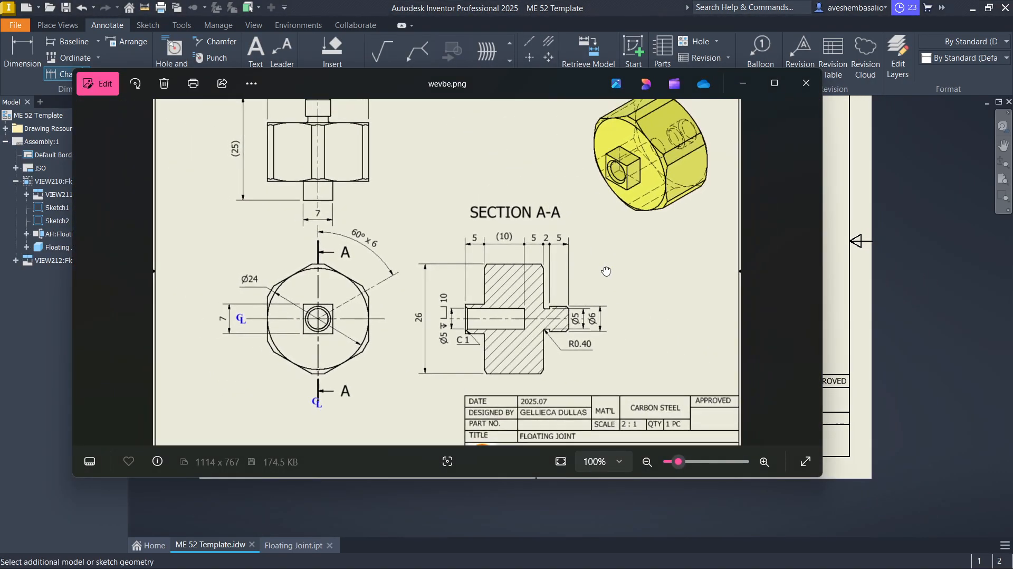
pyautogui.hotkey('alt', 'Tab')
pyautogui.moveTo(629, 203); pyautogui.dragTo(616, 319, button='middle')
pyautogui.hotkey('alt', 'Tab')
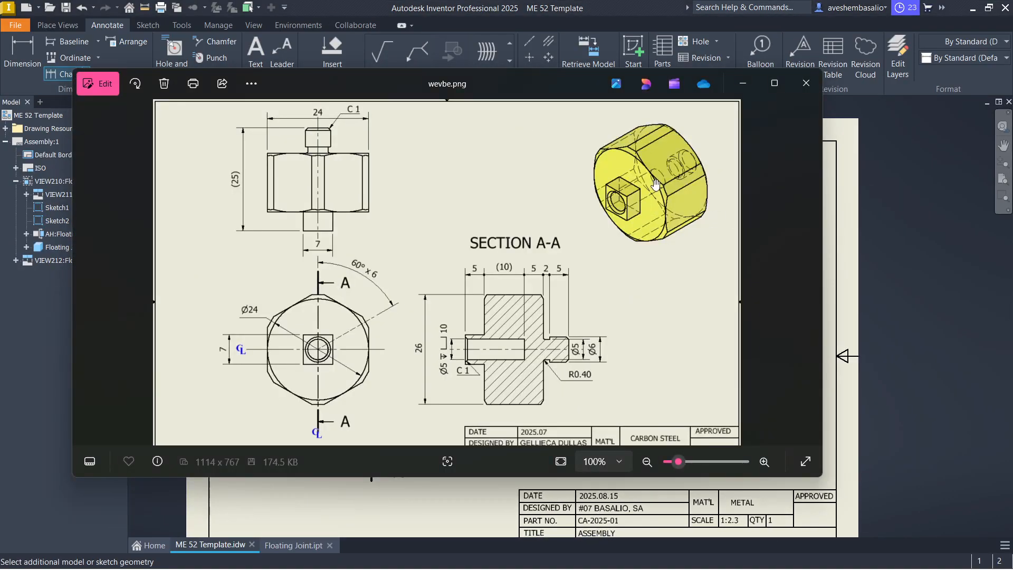
pyautogui.hotkey('alt', 'Tab')
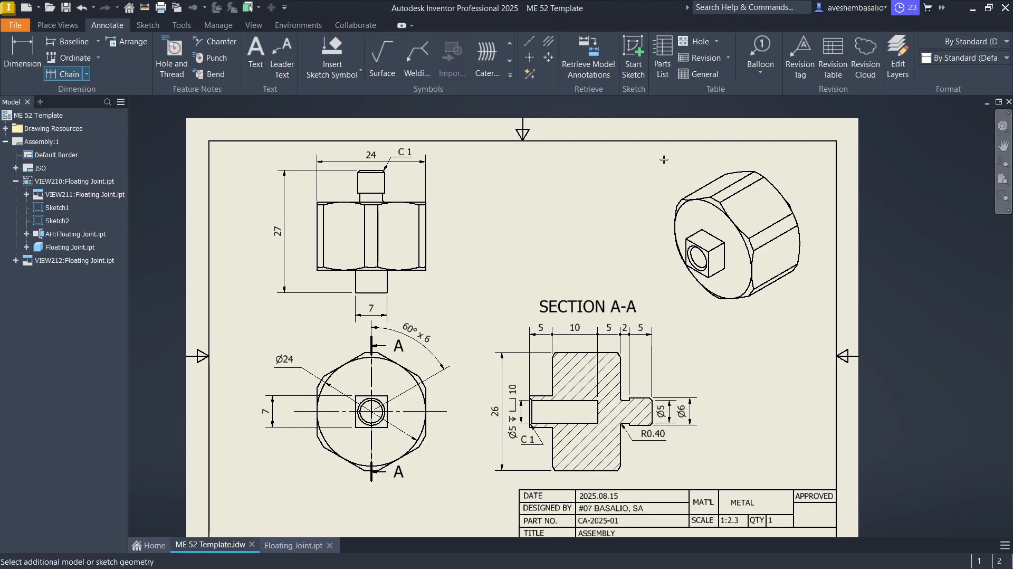
# End the chain dimension and set isometric view VIEW212 to the Shaded style
pyautogui.press('Escape')
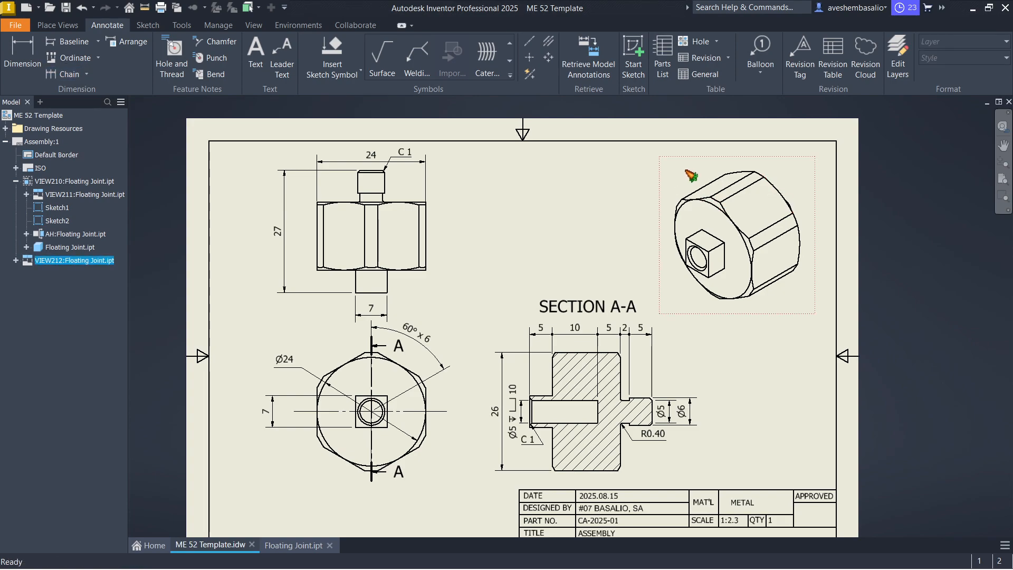
pyautogui.rightClick(692, 176)
pyautogui.click(554, 219)
pyautogui.rightClick(99, 265)
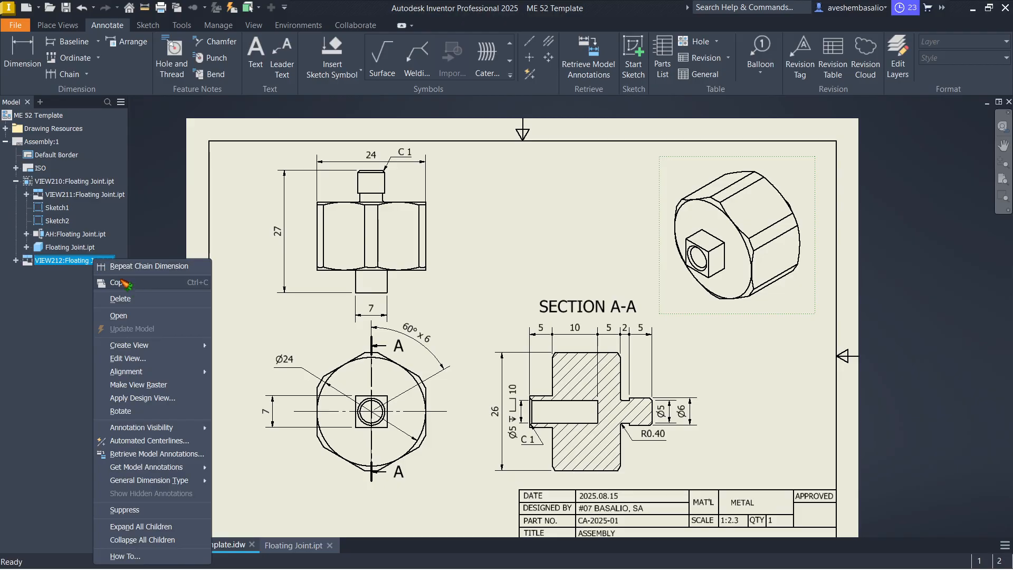
pyautogui.click(164, 359)
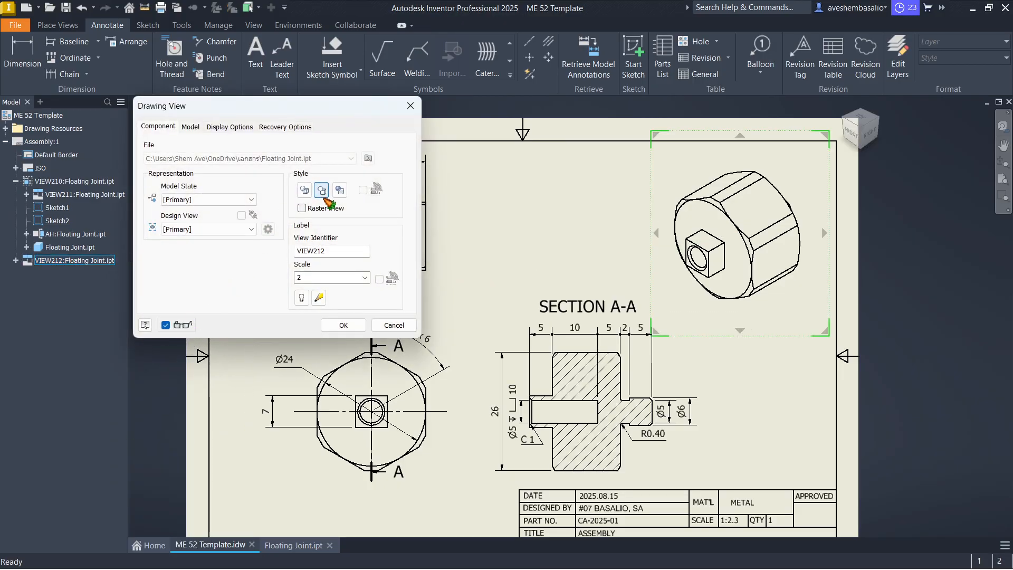
pyautogui.click(303, 192)
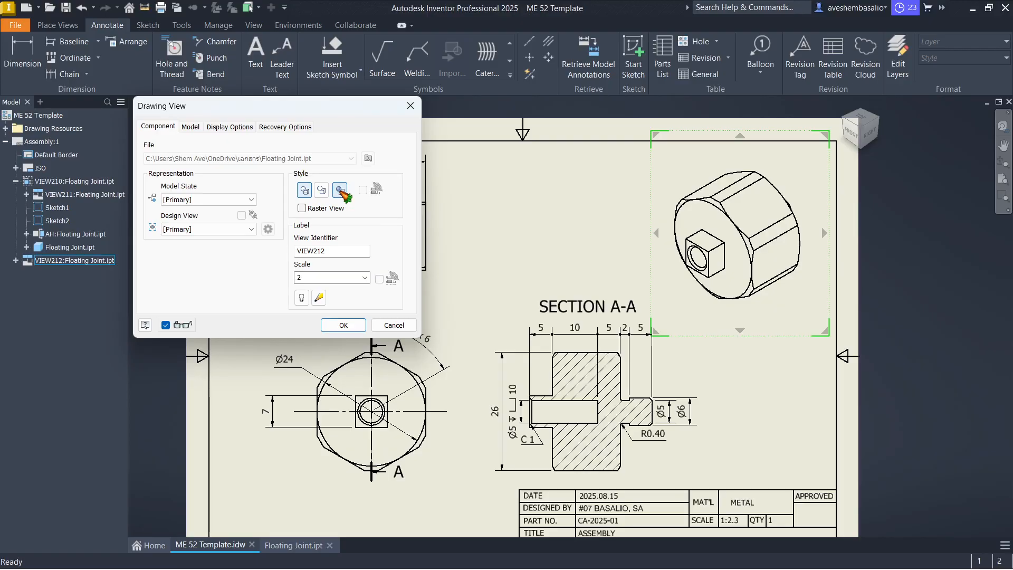
pyautogui.click(343, 325)
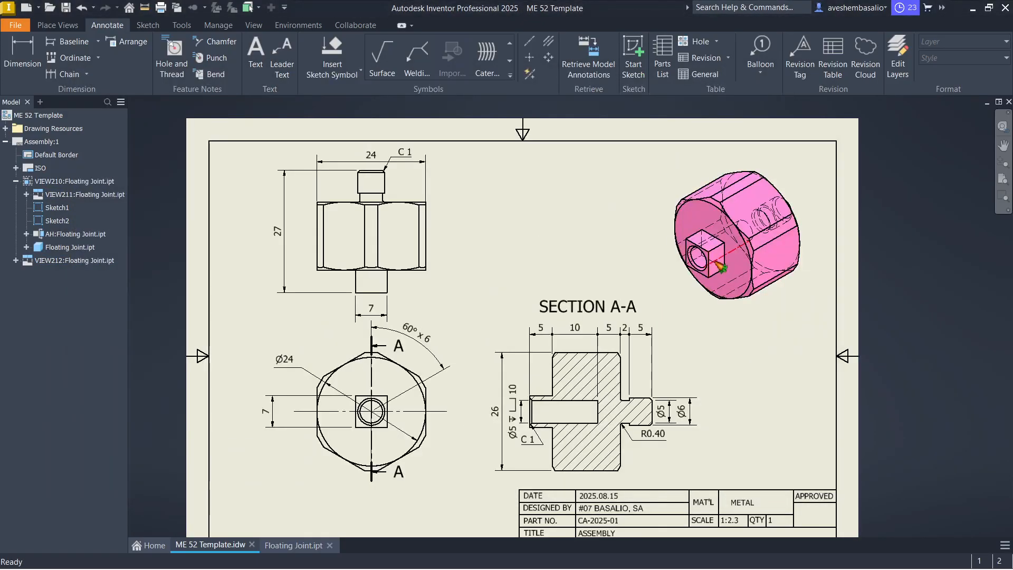
pyautogui.click(715, 268)
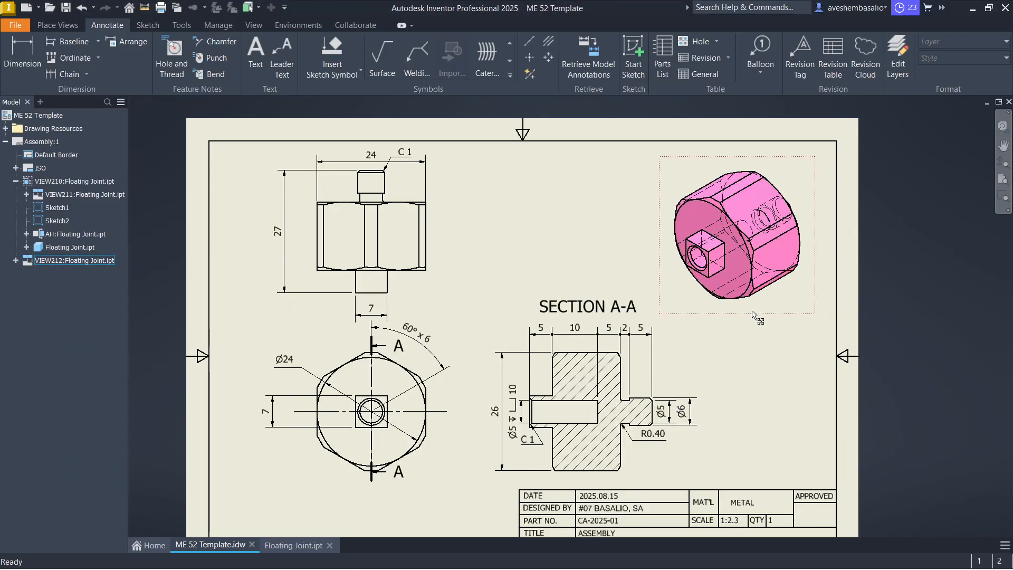
# Compare the sheet against reference image wevbe.png, panning the sheet up and right
pyautogui.hotkey('alt', 'Tab')
pyautogui.hotkey('alt', 'Tab')
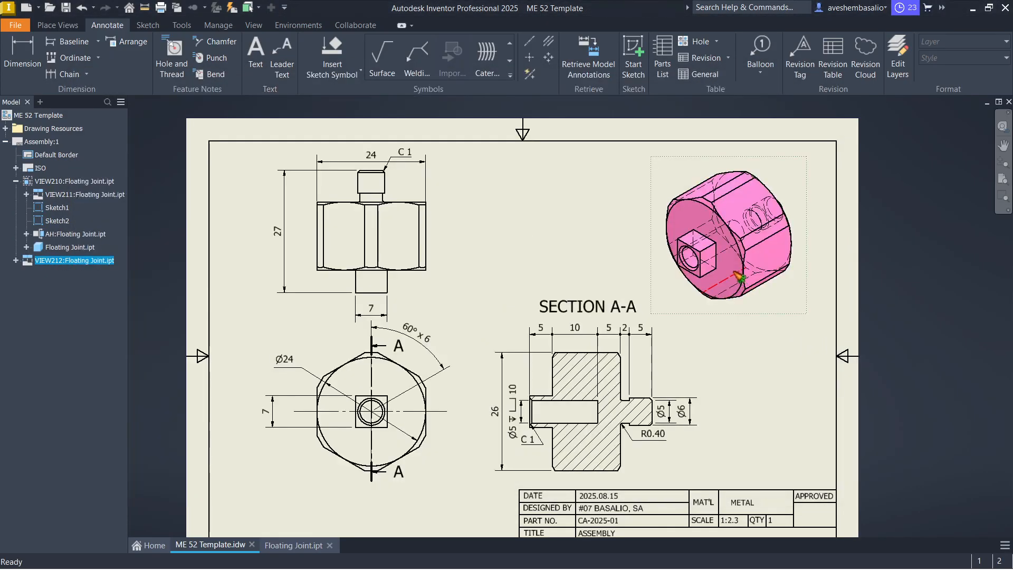
pyautogui.press('F2')
pyautogui.moveTo(718, 405); pyautogui.dragTo(731, 385, button='middle')
pyautogui.scroll(3, 726, 376)
pyautogui.scroll(-3, 729, 361)
pyautogui.hotkey('alt', 'Tab')
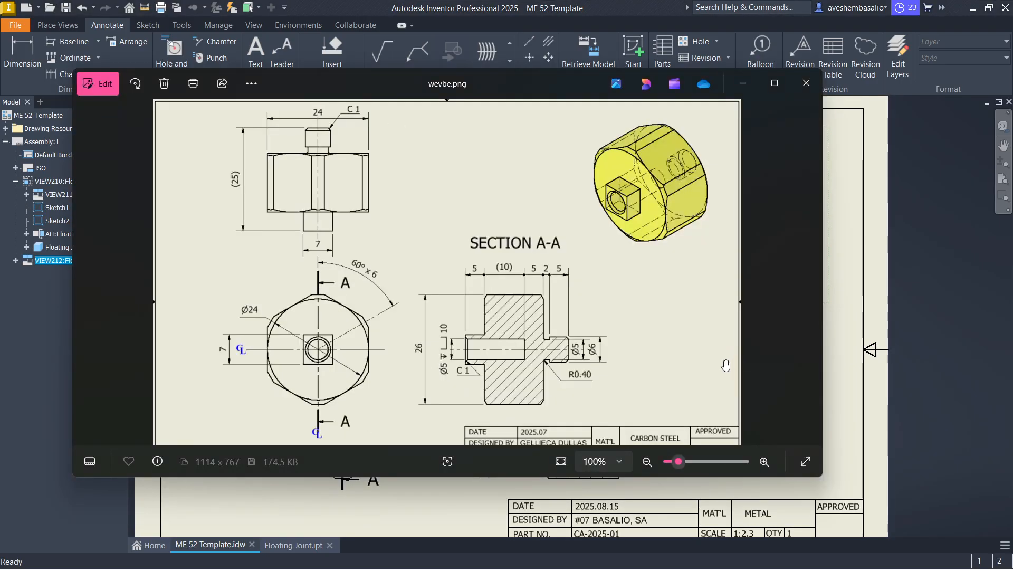
pyautogui.hotkey('alt', 'Tab')
# Pan the sheet up to bring the full title block into view
pyautogui.moveTo(610, 467); pyautogui.dragTo(604, 370, button='middle')
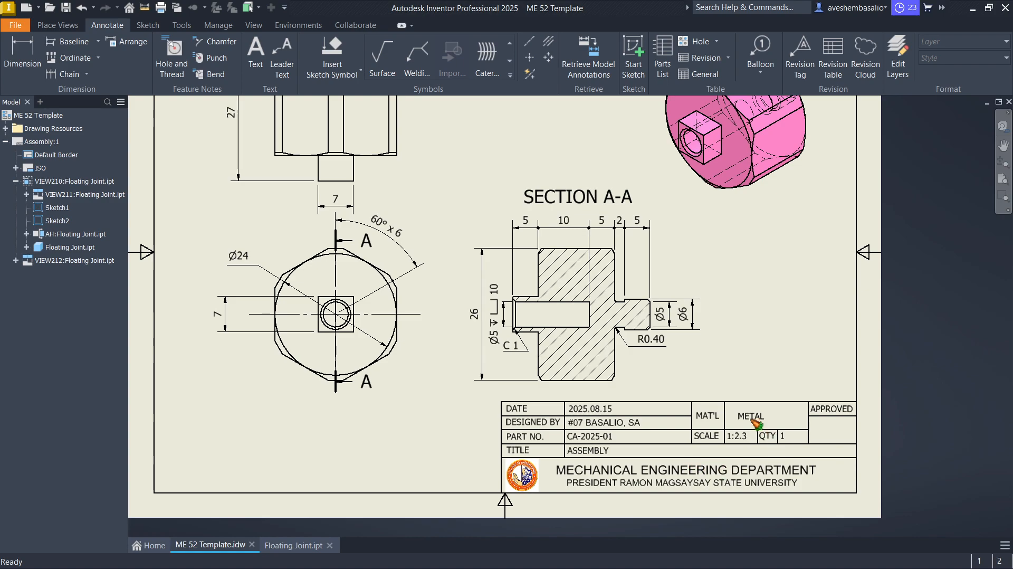
# Open the ISO title block definition under Drawing Resources > Title Blocks for editing
pyautogui.click(6, 129)
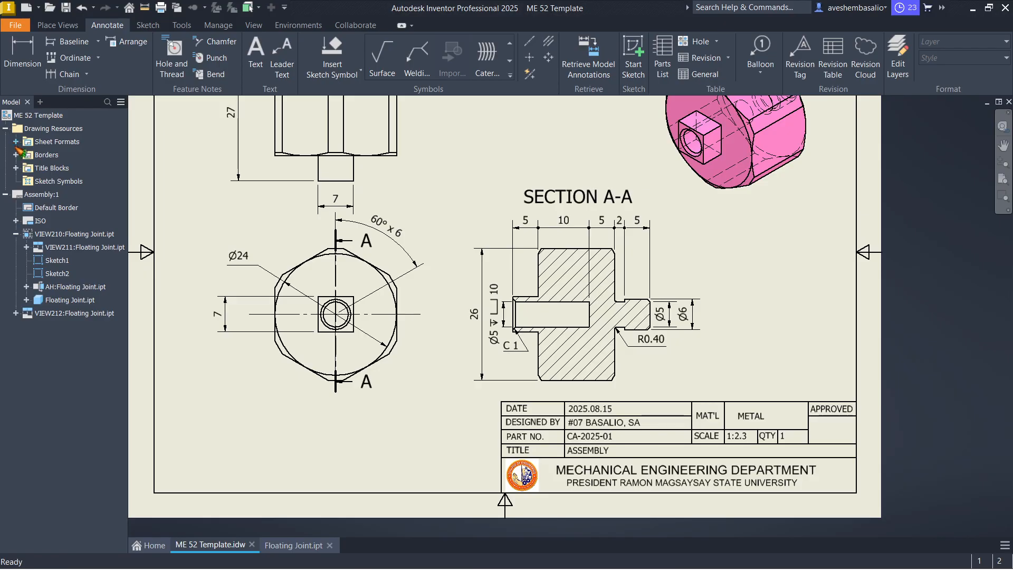
pyautogui.click(16, 168)
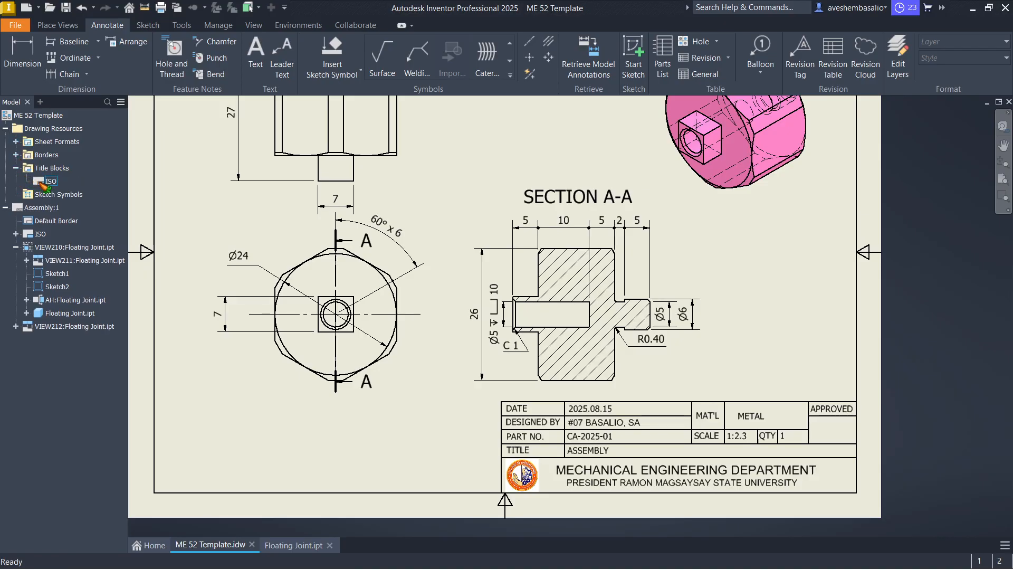
pyautogui.rightClick(53, 182)
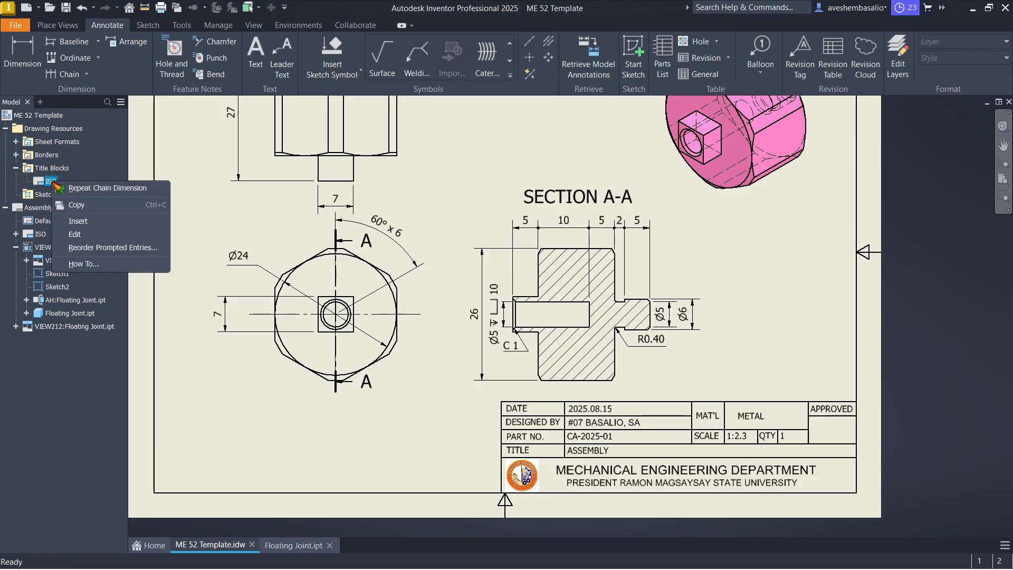
pyautogui.click(84, 233)
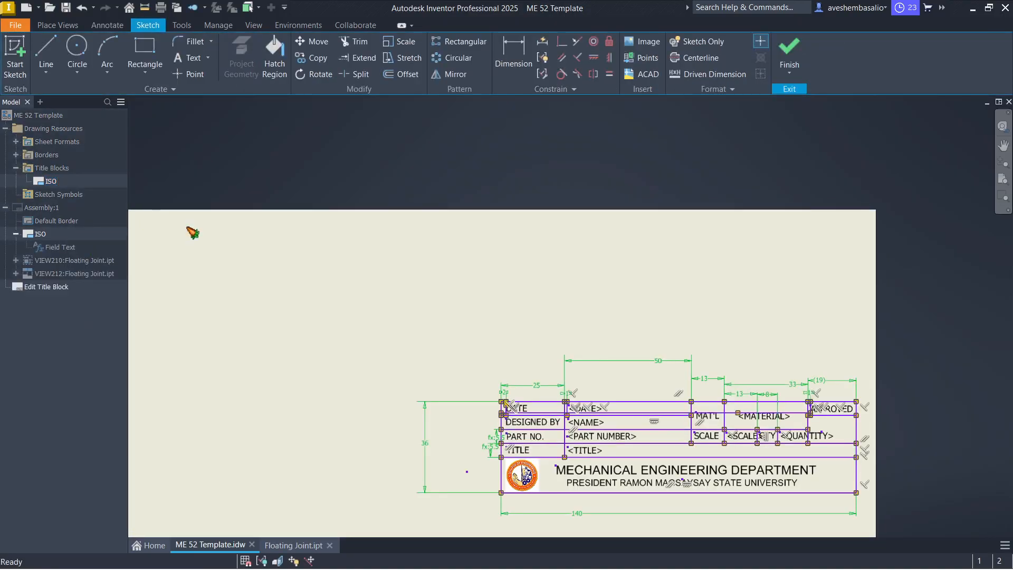
# Save the ISO title block definition and insert it onto the sheet
pyautogui.click(790, 53)
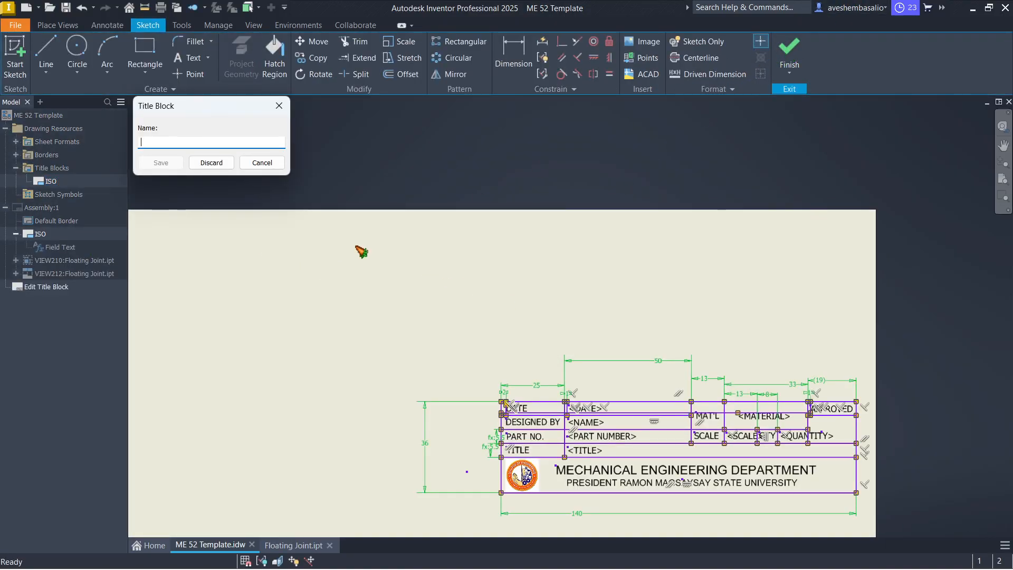
pyautogui.click(262, 163)
pyautogui.click(790, 52)
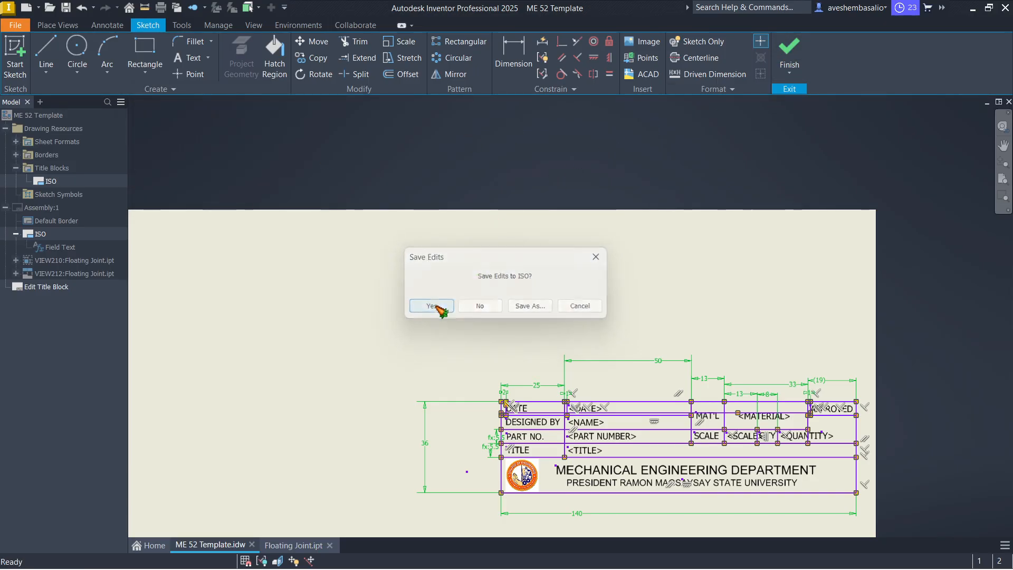
pyautogui.click(420, 304)
pyautogui.doubleClick(46, 182)
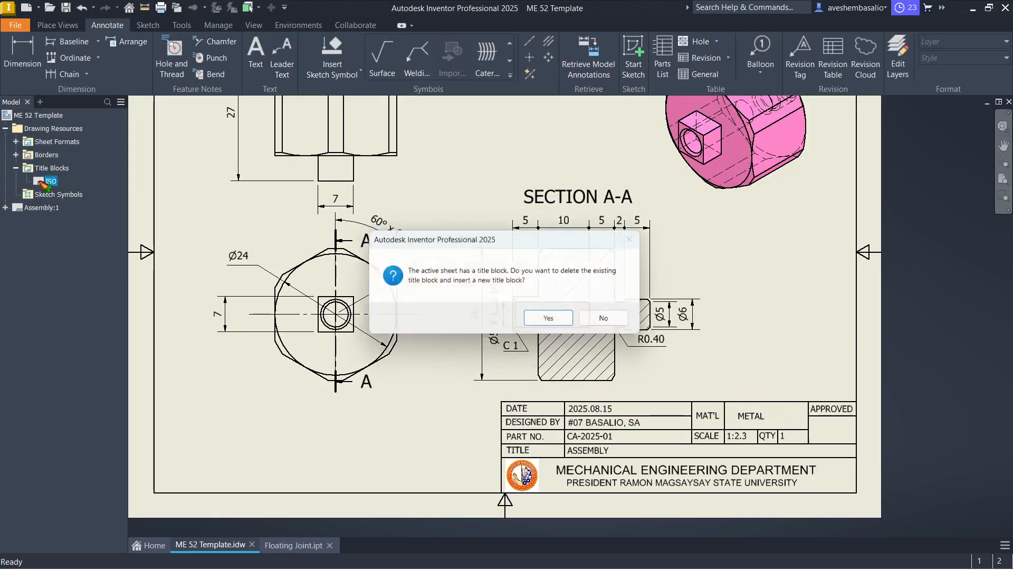
# Replace the existing title block with ISO and enter the designer's name and date
pyautogui.click(560, 319)
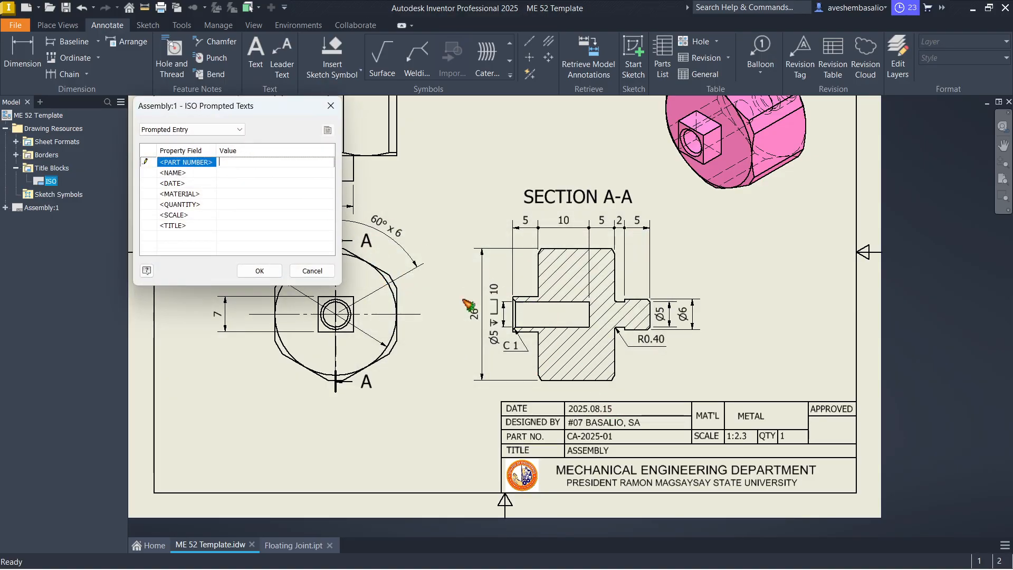
pyautogui.click(247, 171)
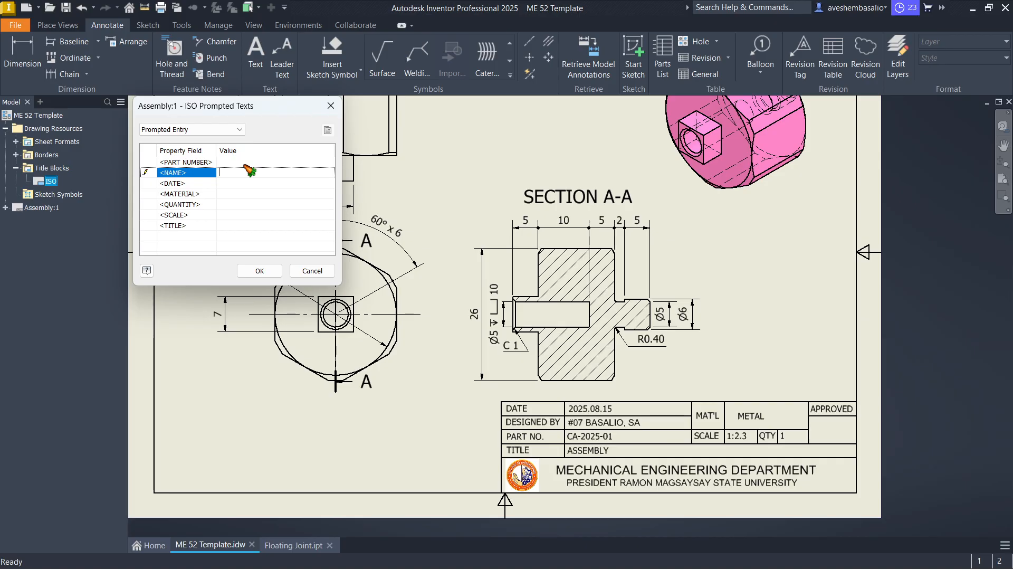
pyautogui.write('#07')
pyautogui.press('capslock')
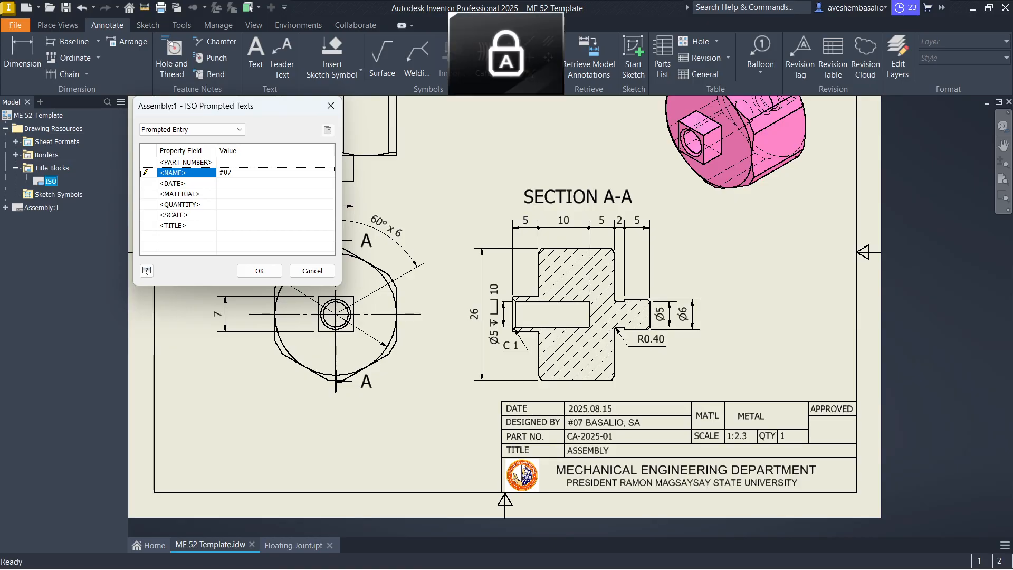
pyautogui.write('BASALIO, SA')
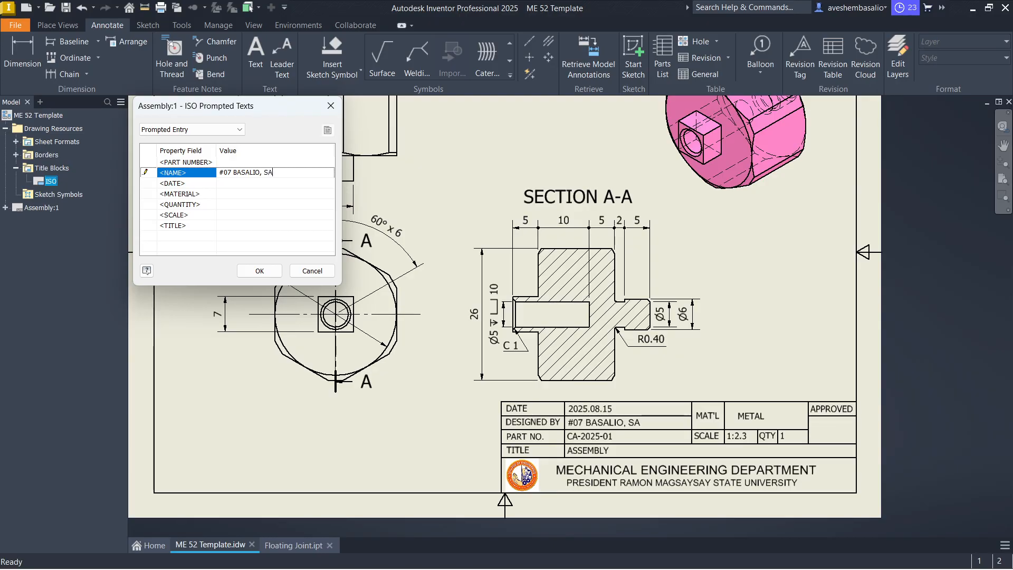
pyautogui.click(251, 185)
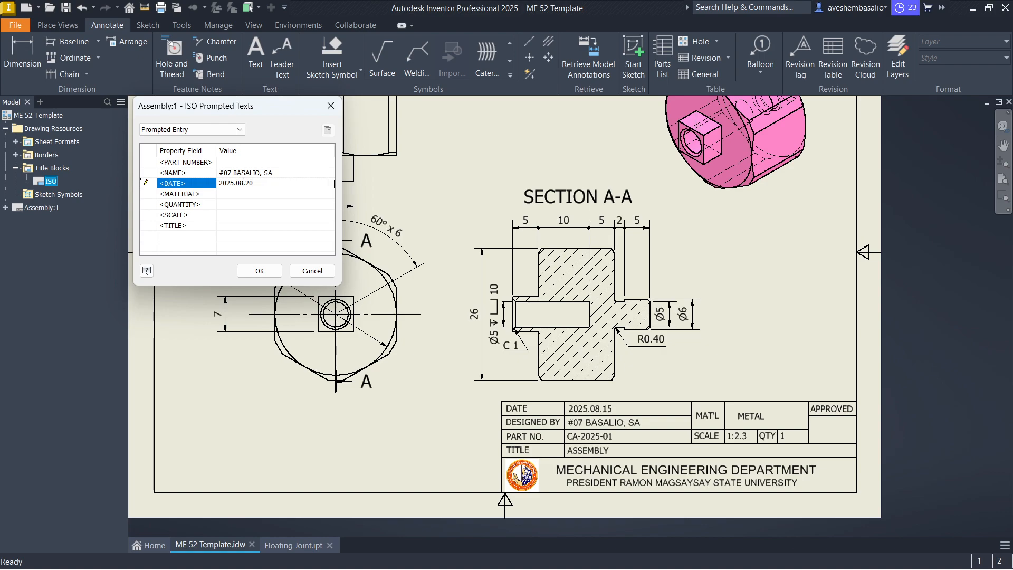
pyautogui.click(253, 192)
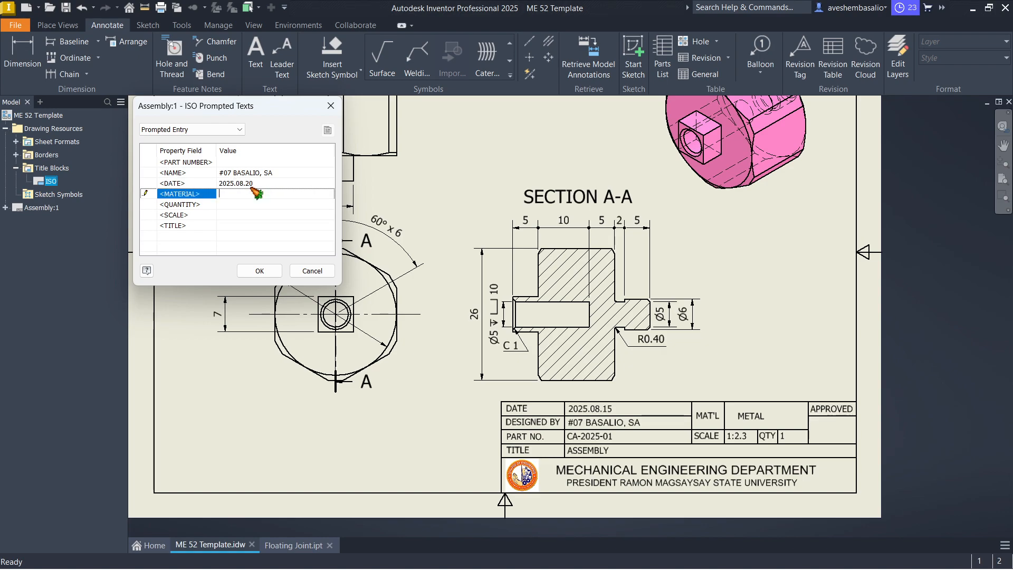
# Check the reference title block, then set MATERIAL to CARBON STEEL
pyautogui.hotkey('alt', 'Tab')
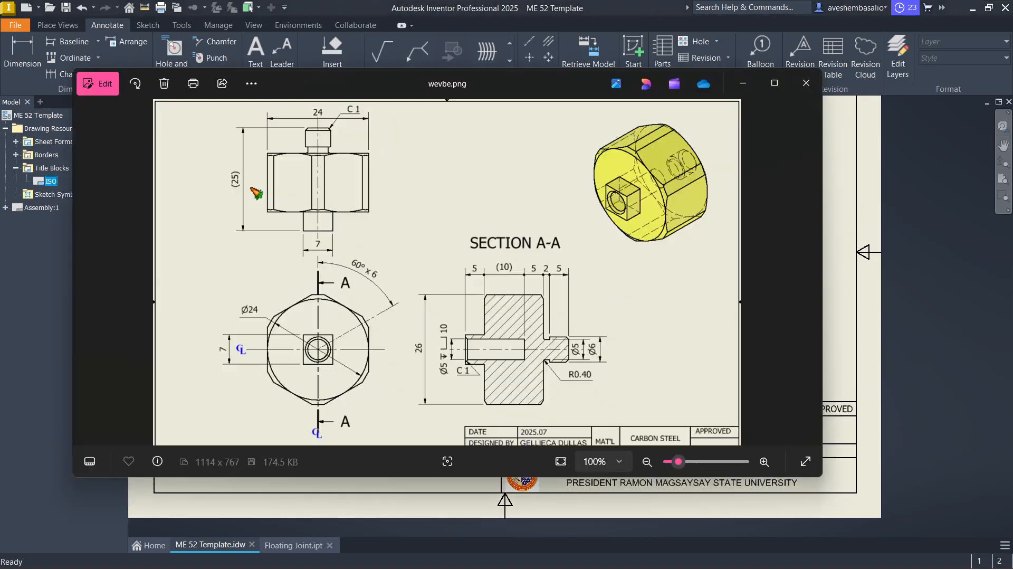
pyautogui.moveTo(566, 306); pyautogui.dragTo(561, 233)
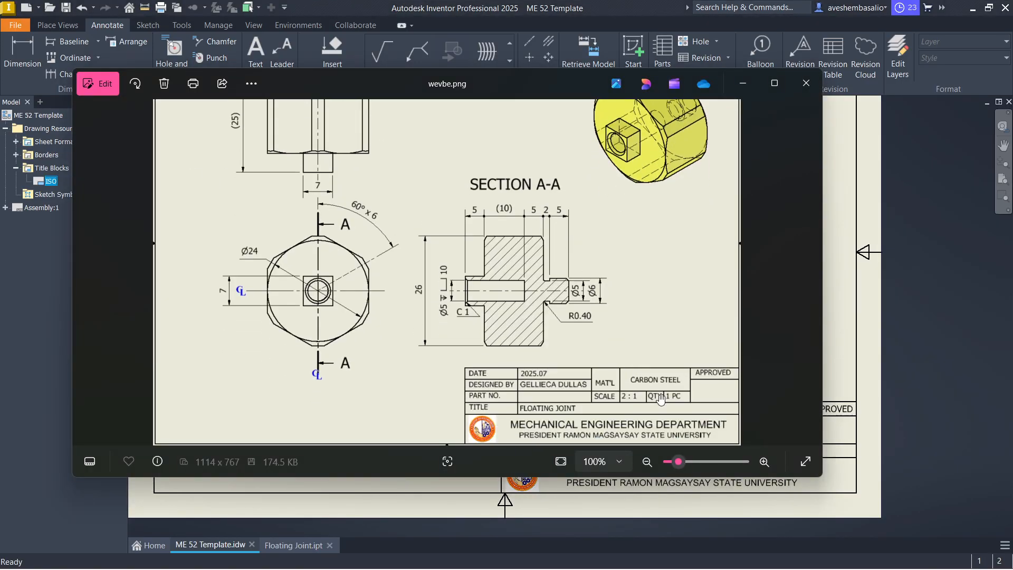
pyautogui.hotkey('alt', 'Tab')
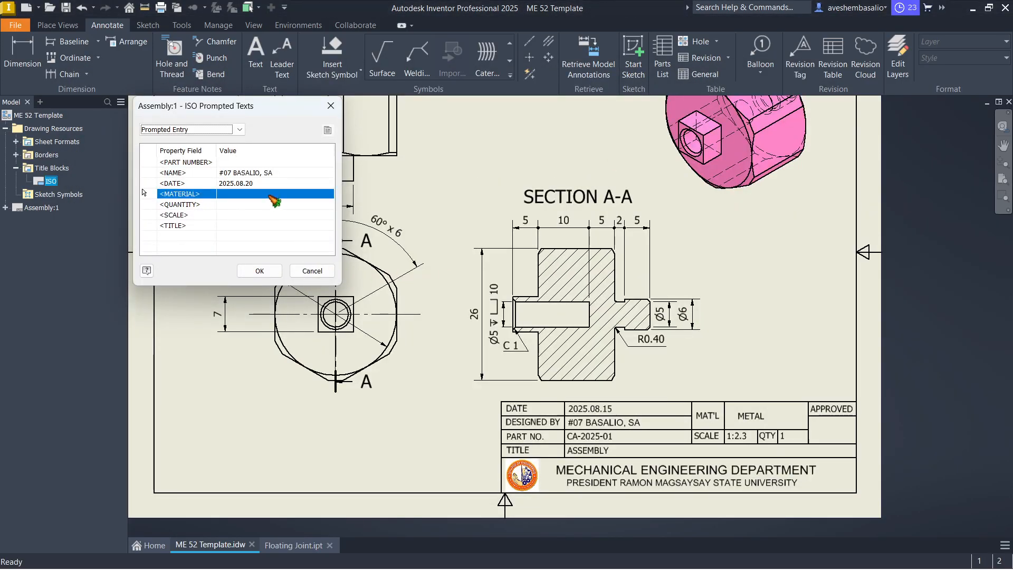
pyautogui.click(269, 195)
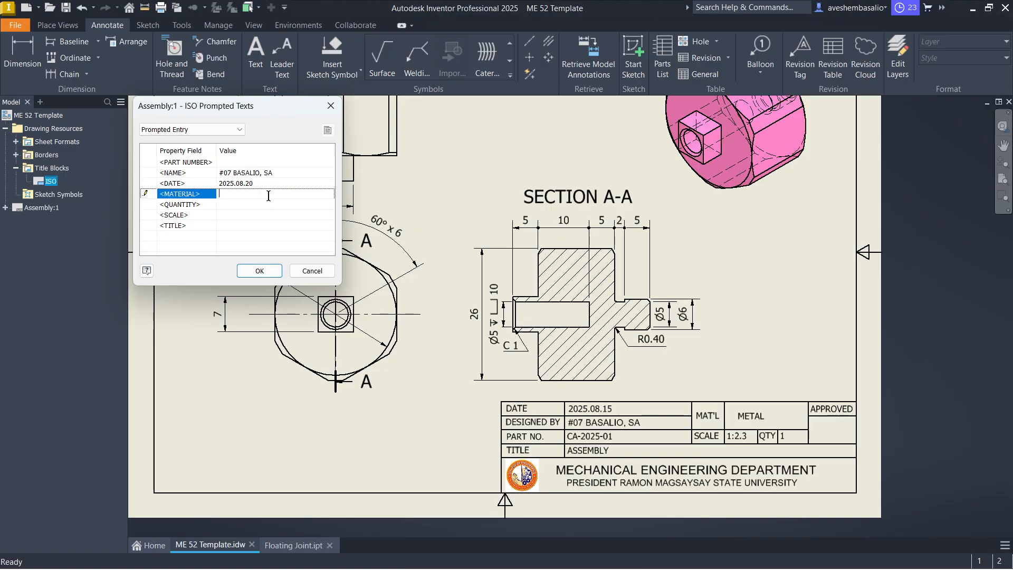
pyautogui.write('CARBON STEEL')
pyautogui.press('Return')
# Enter quantity 1, scale 2 : 1 and title FLOATING JOINT, then apply
pyautogui.write('1')
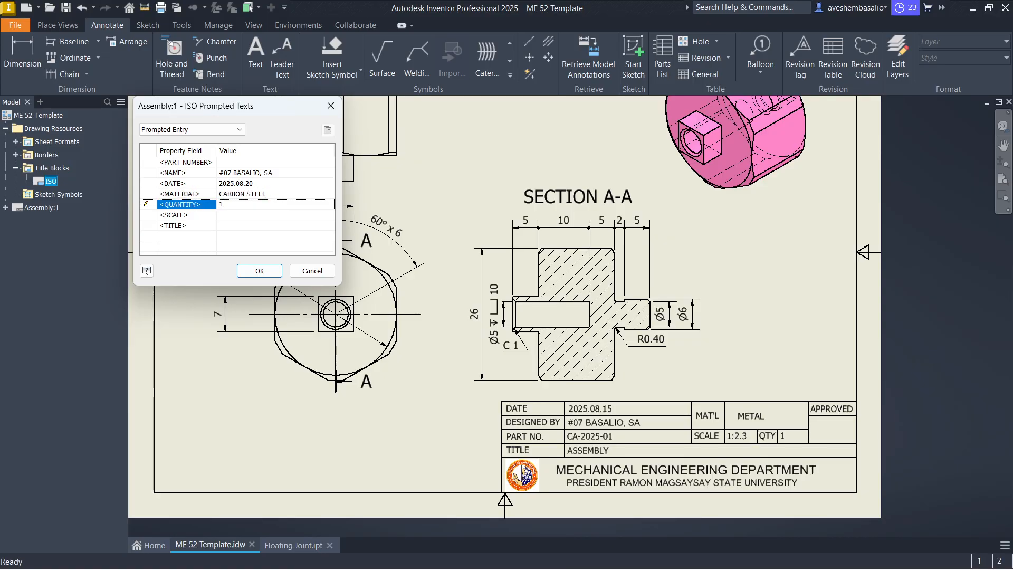
pyautogui.press('Return')
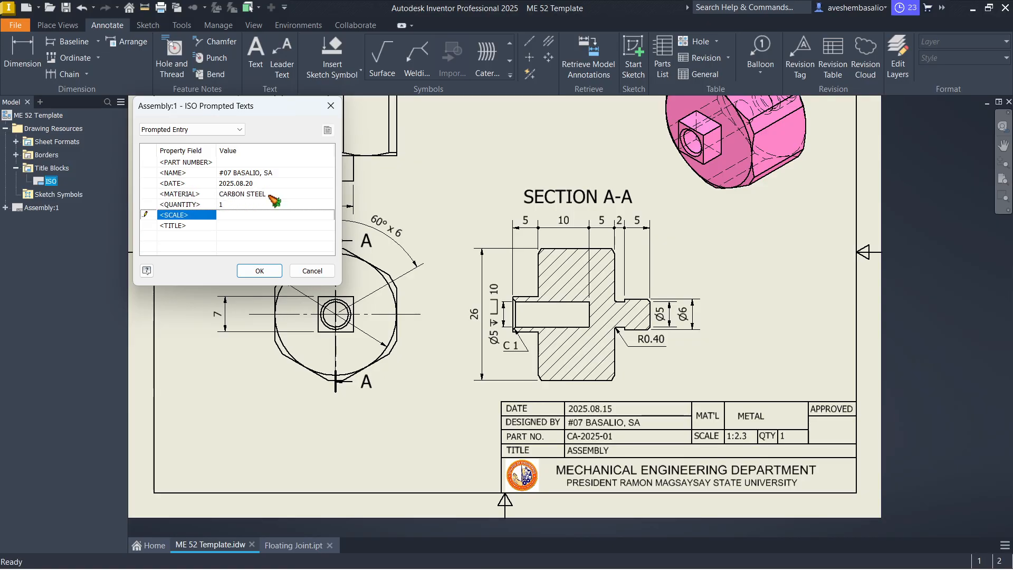
pyautogui.write('2 : 1')
pyautogui.press('Return')
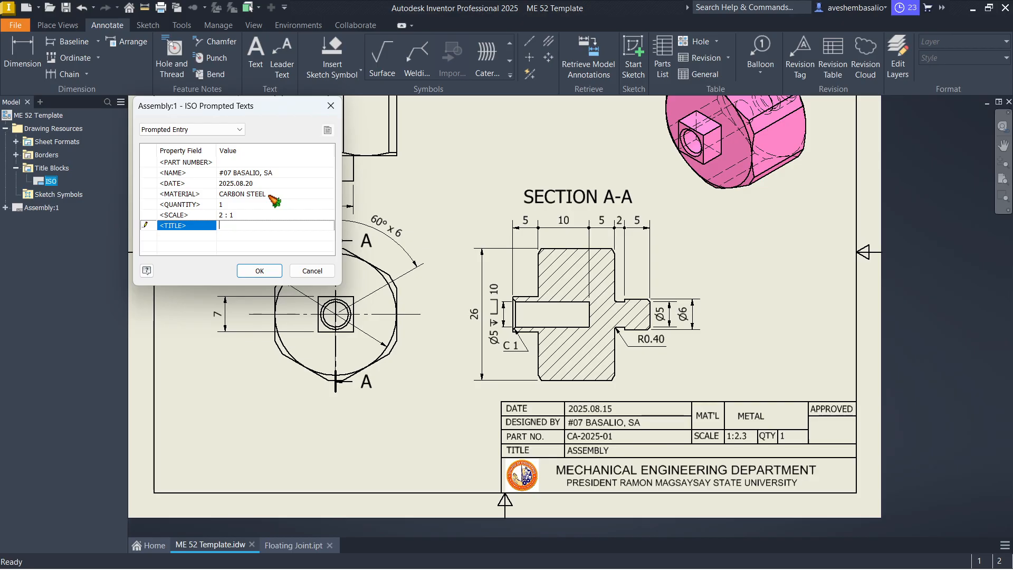
pyautogui.write('FLOA')
pyautogui.press('Return')
pyautogui.press('Return')
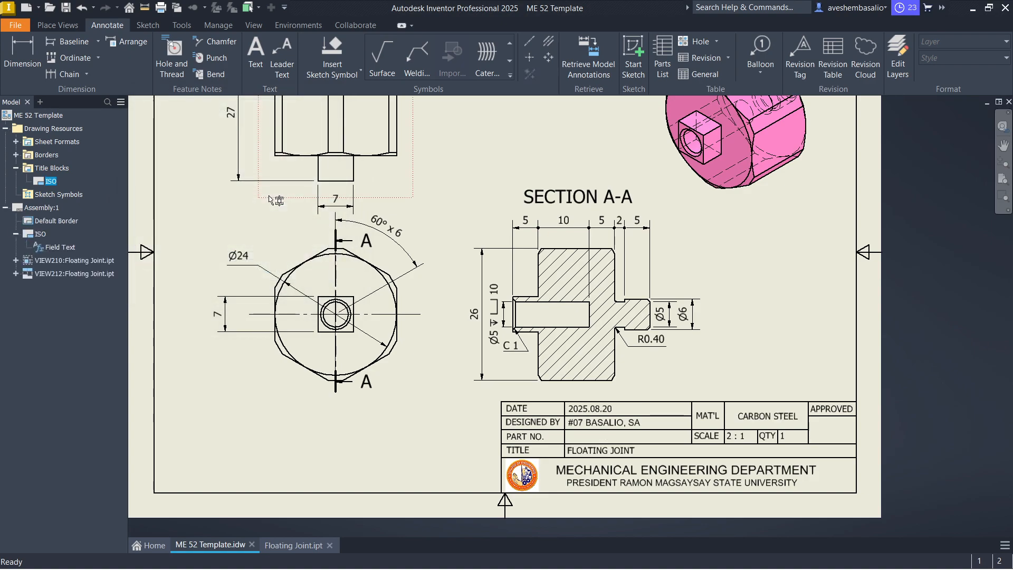
# Zoom out to the full sheet, then open Save As and cancel without saving
pyautogui.scroll(-3, 423, 250)
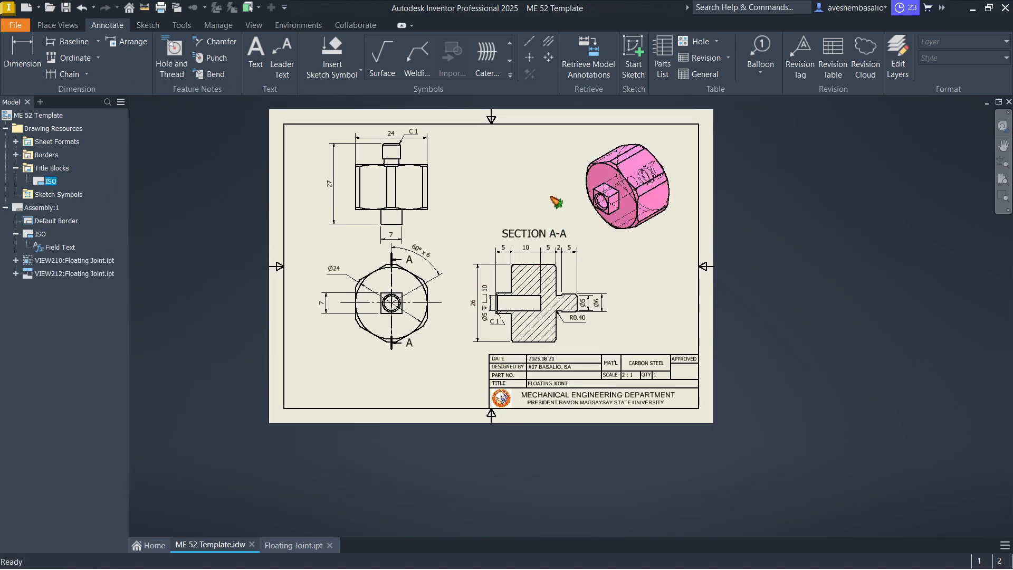
pyautogui.click(19, 25)
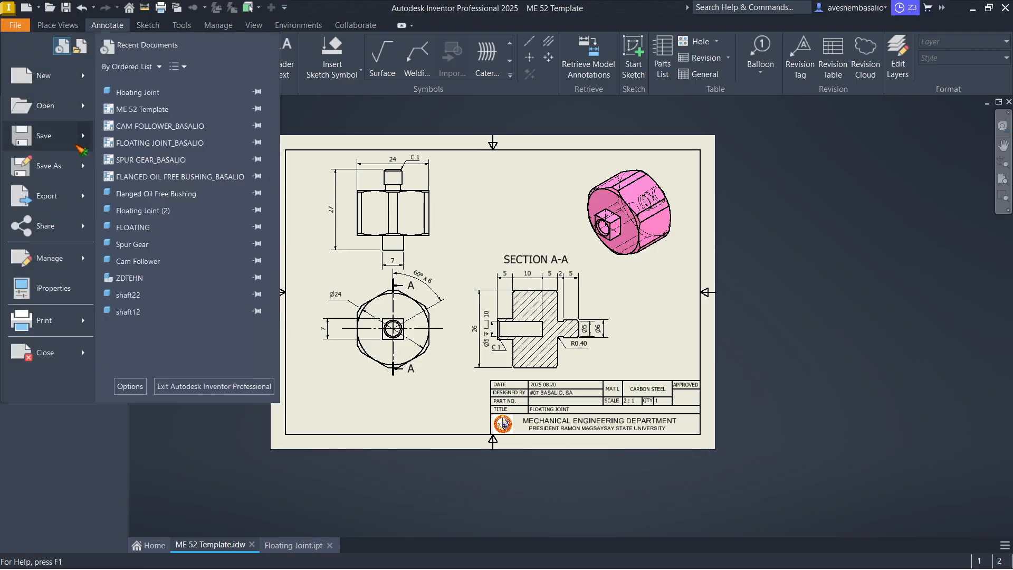
pyautogui.moveTo(88, 165)
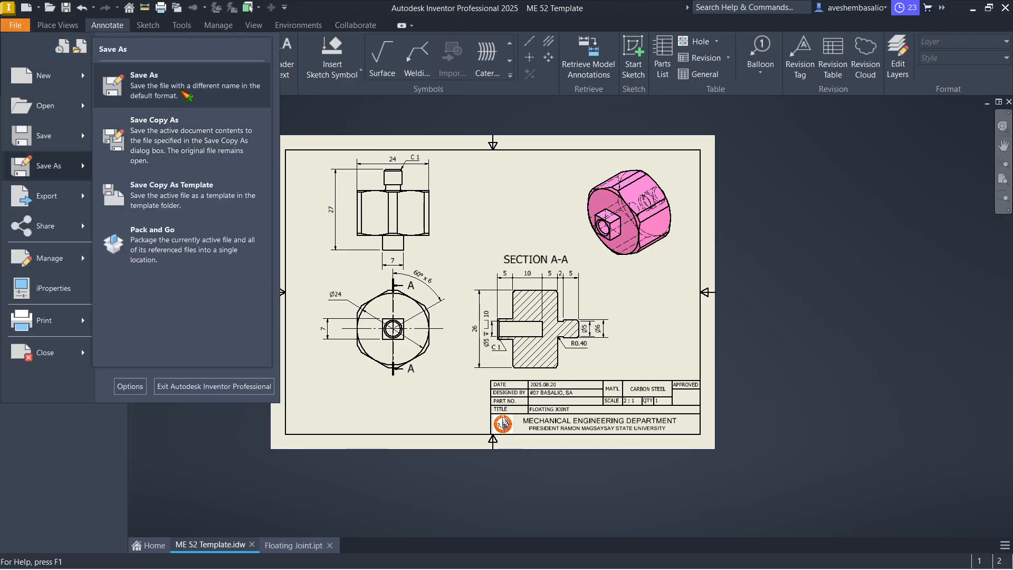
pyautogui.click(185, 93)
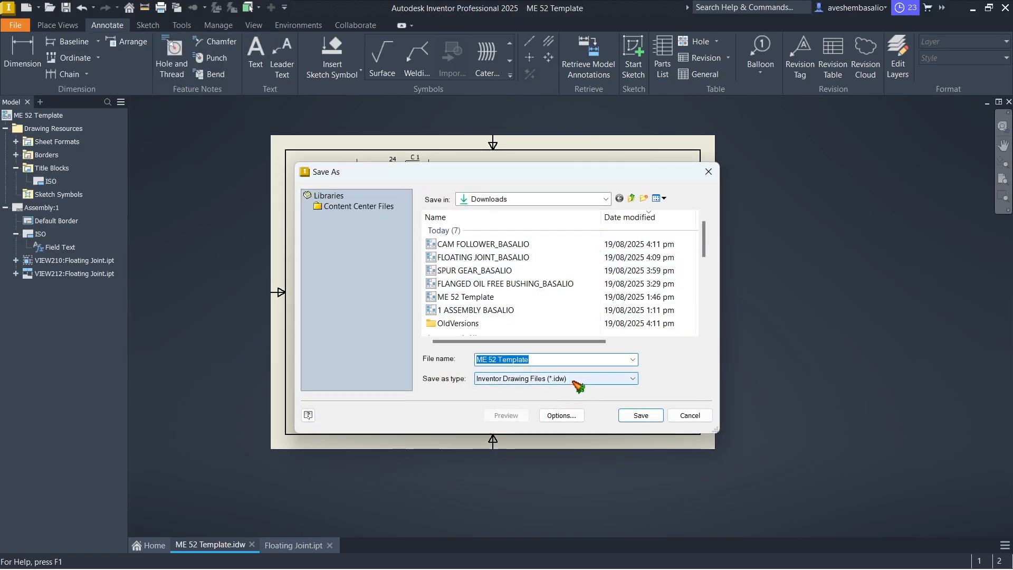
pyautogui.click(709, 172)
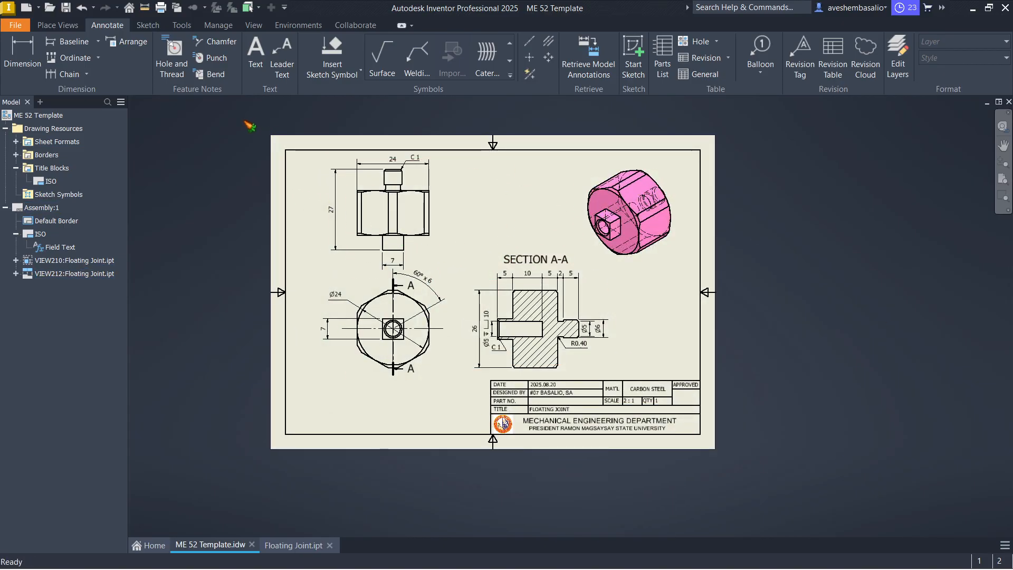
# Close the File menu without exporting and switch over to the OBS window
pyautogui.click(16, 25)
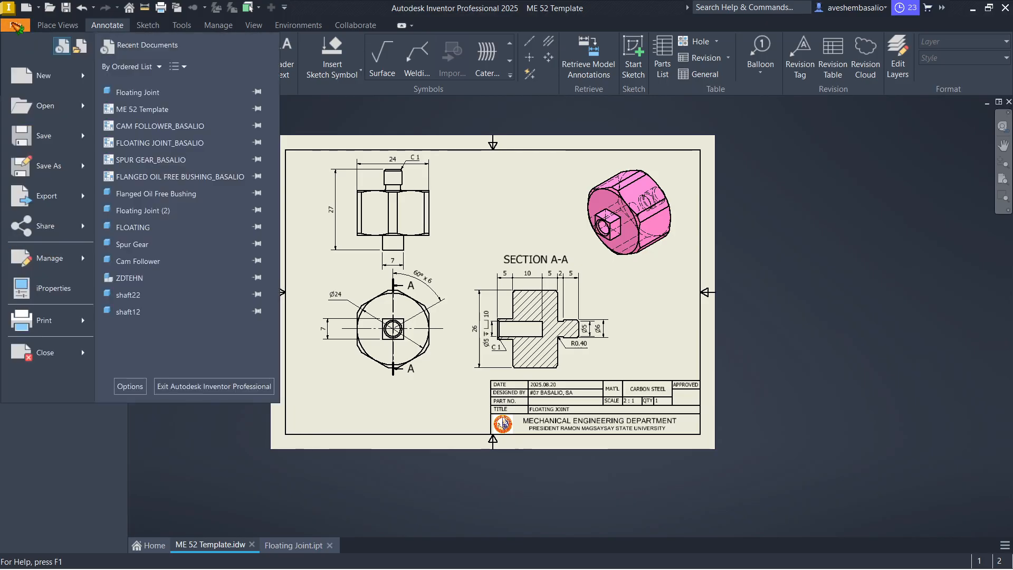
pyautogui.moveTo(84, 200)
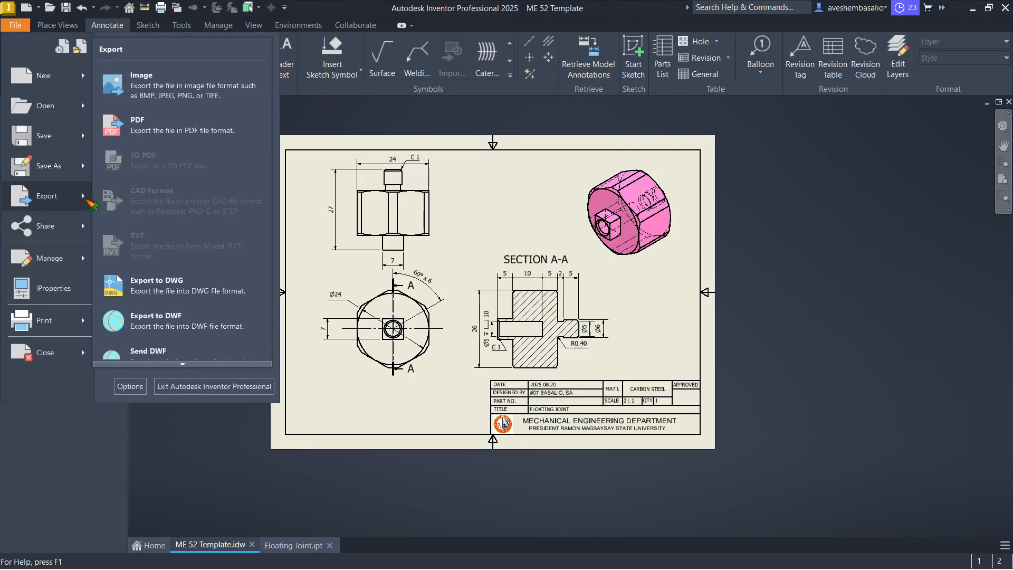
pyautogui.click(877, 221)
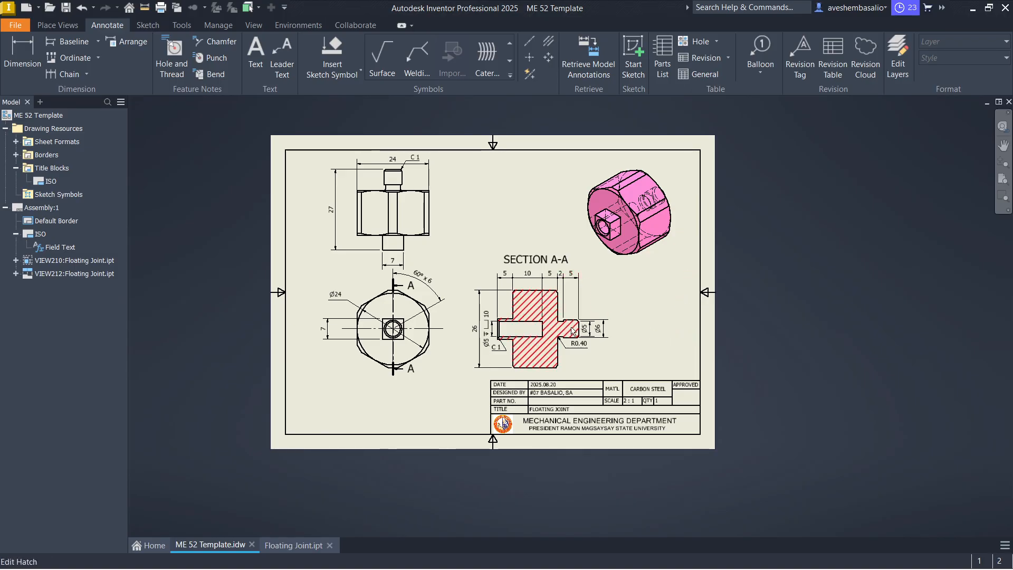
pyautogui.hotkey('alt', 'Tab')
pyautogui.hotkey('alt', 'Tab')
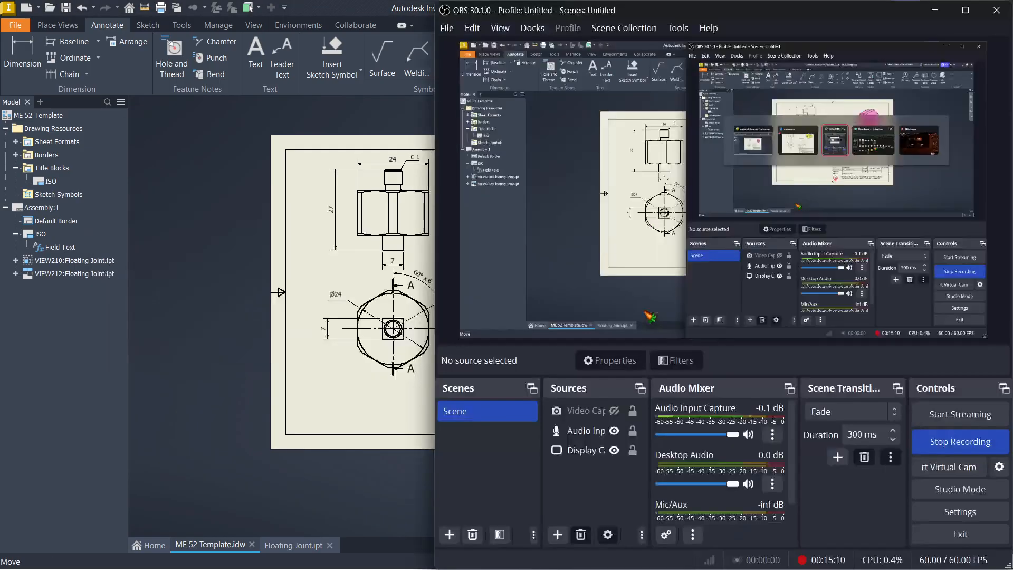